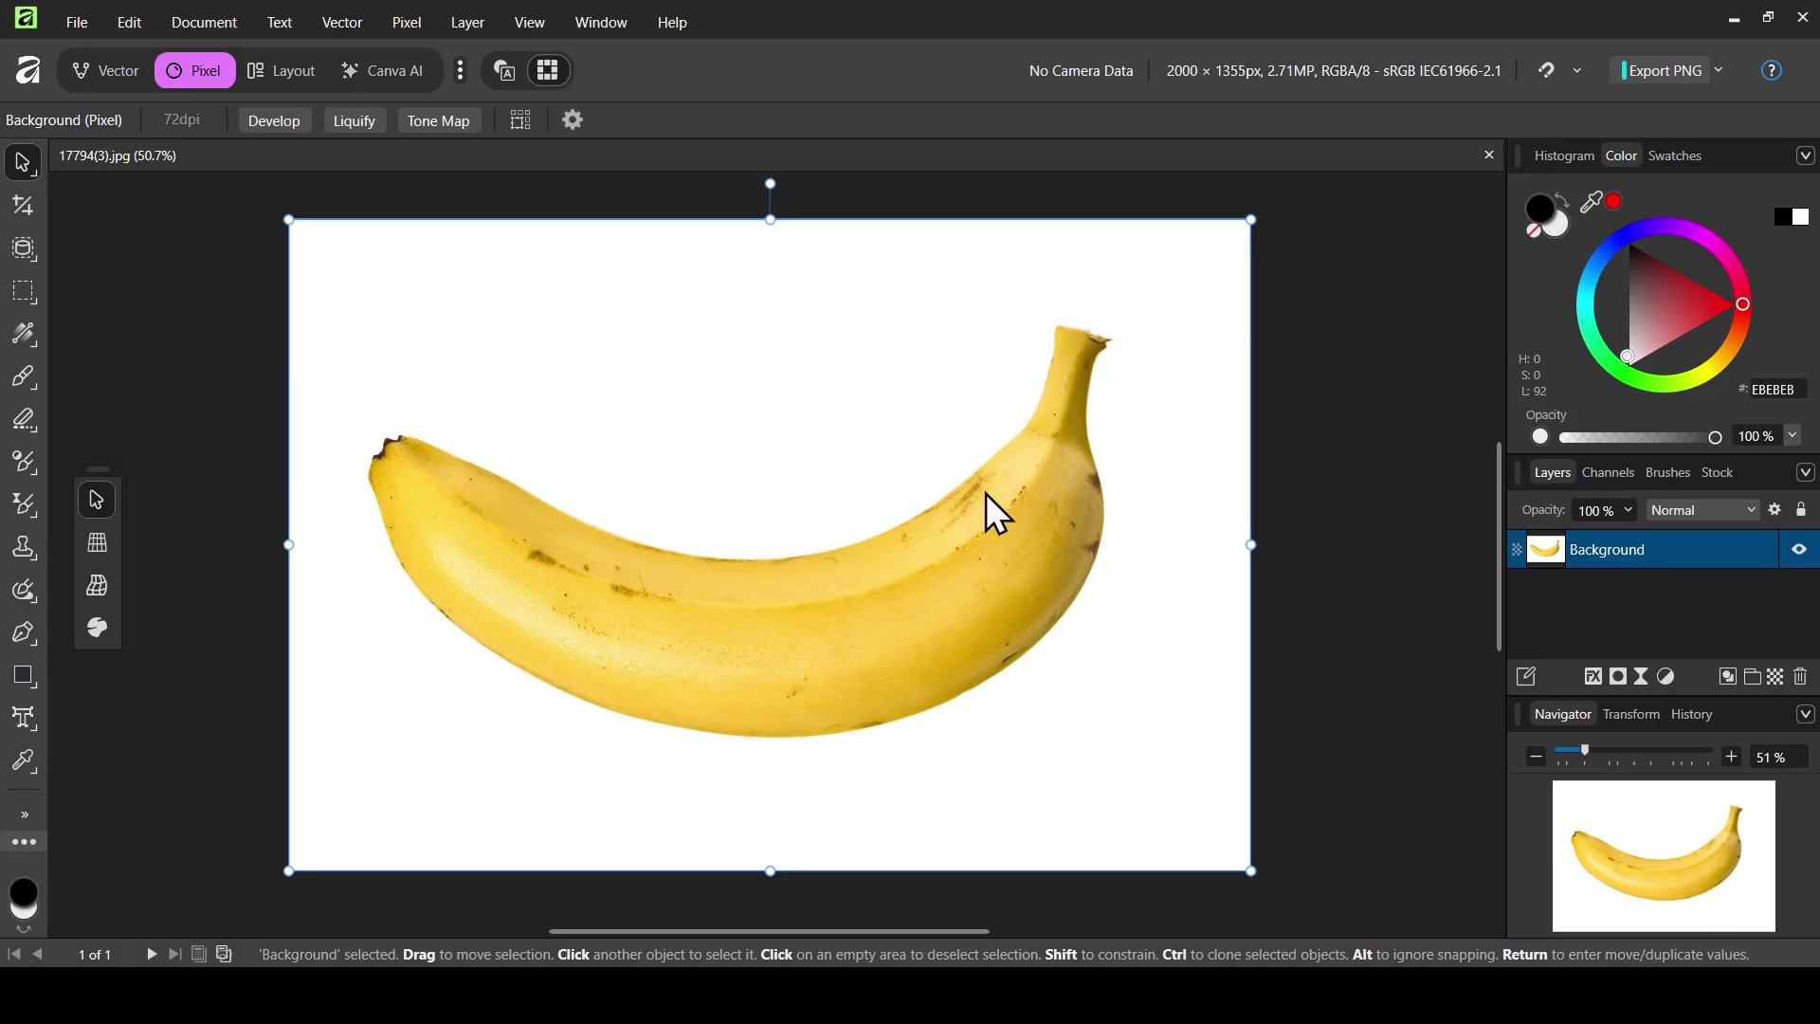
On the Background layer, flood-select the white area around the banana and apply Refine Selection.
{"action": "left_click", "coordinate": [1413, 632]}
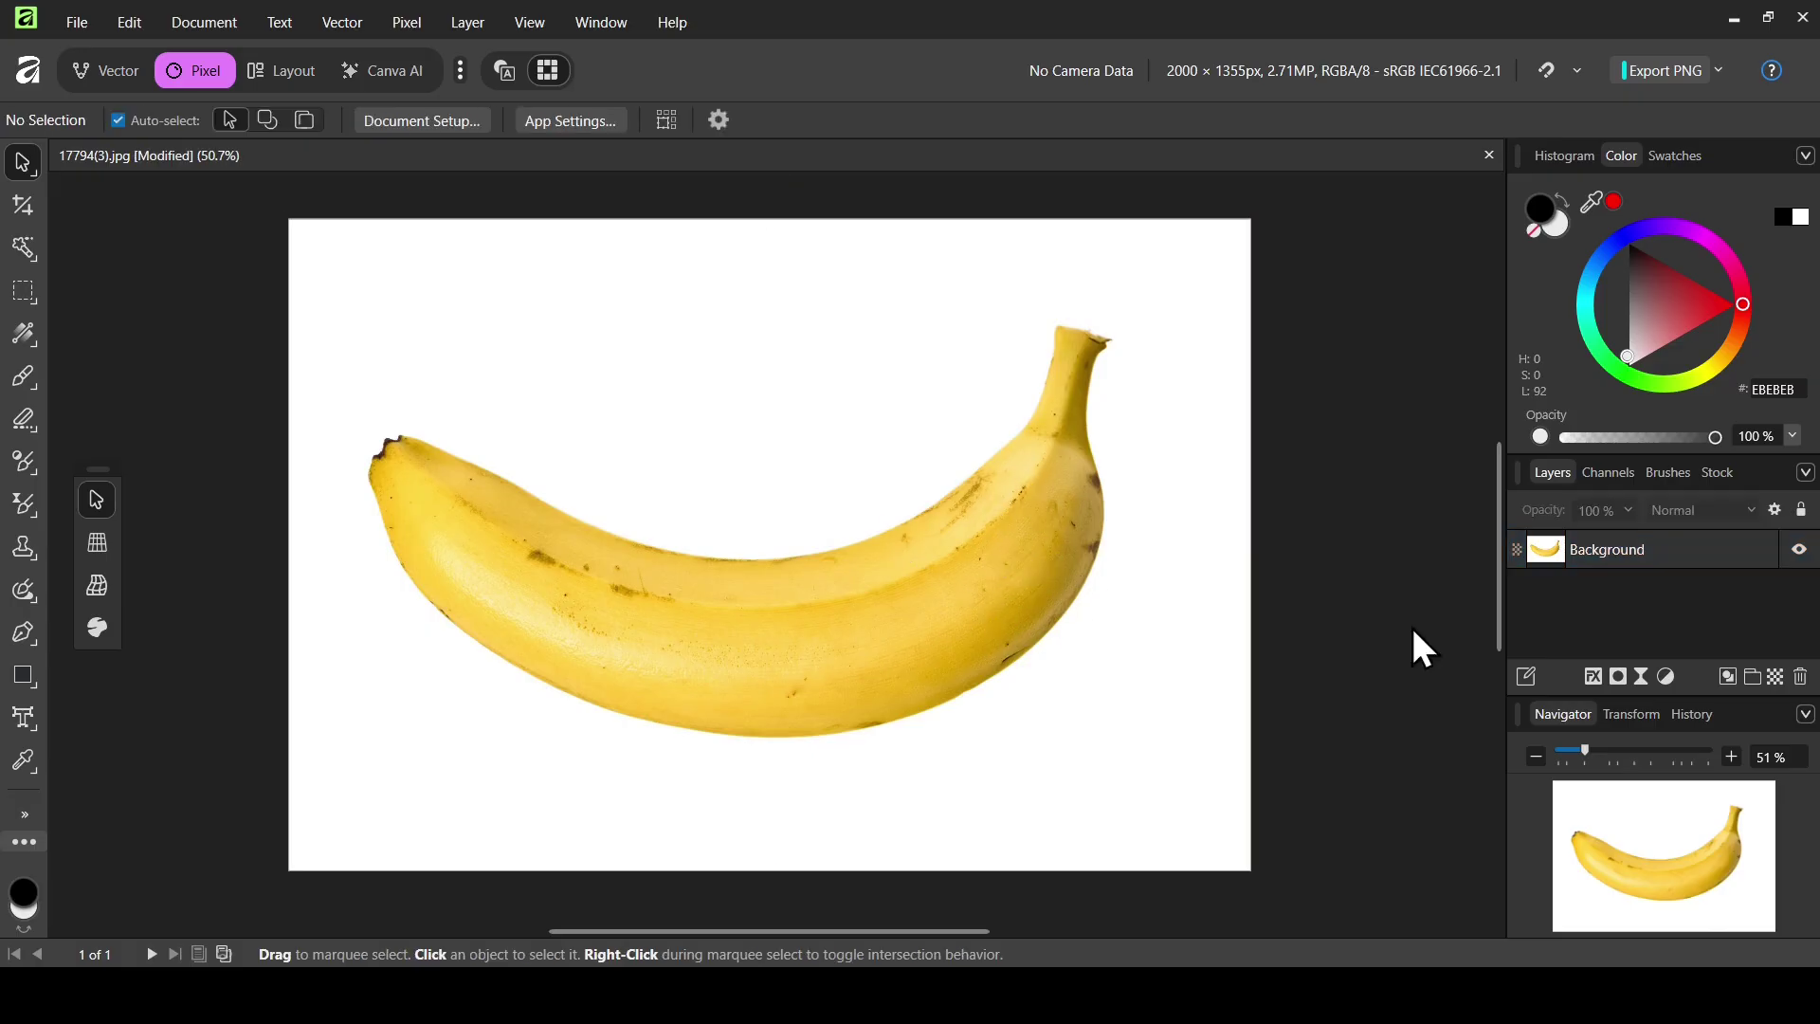
{"action": "left_click", "coordinate": [1578, 552]}
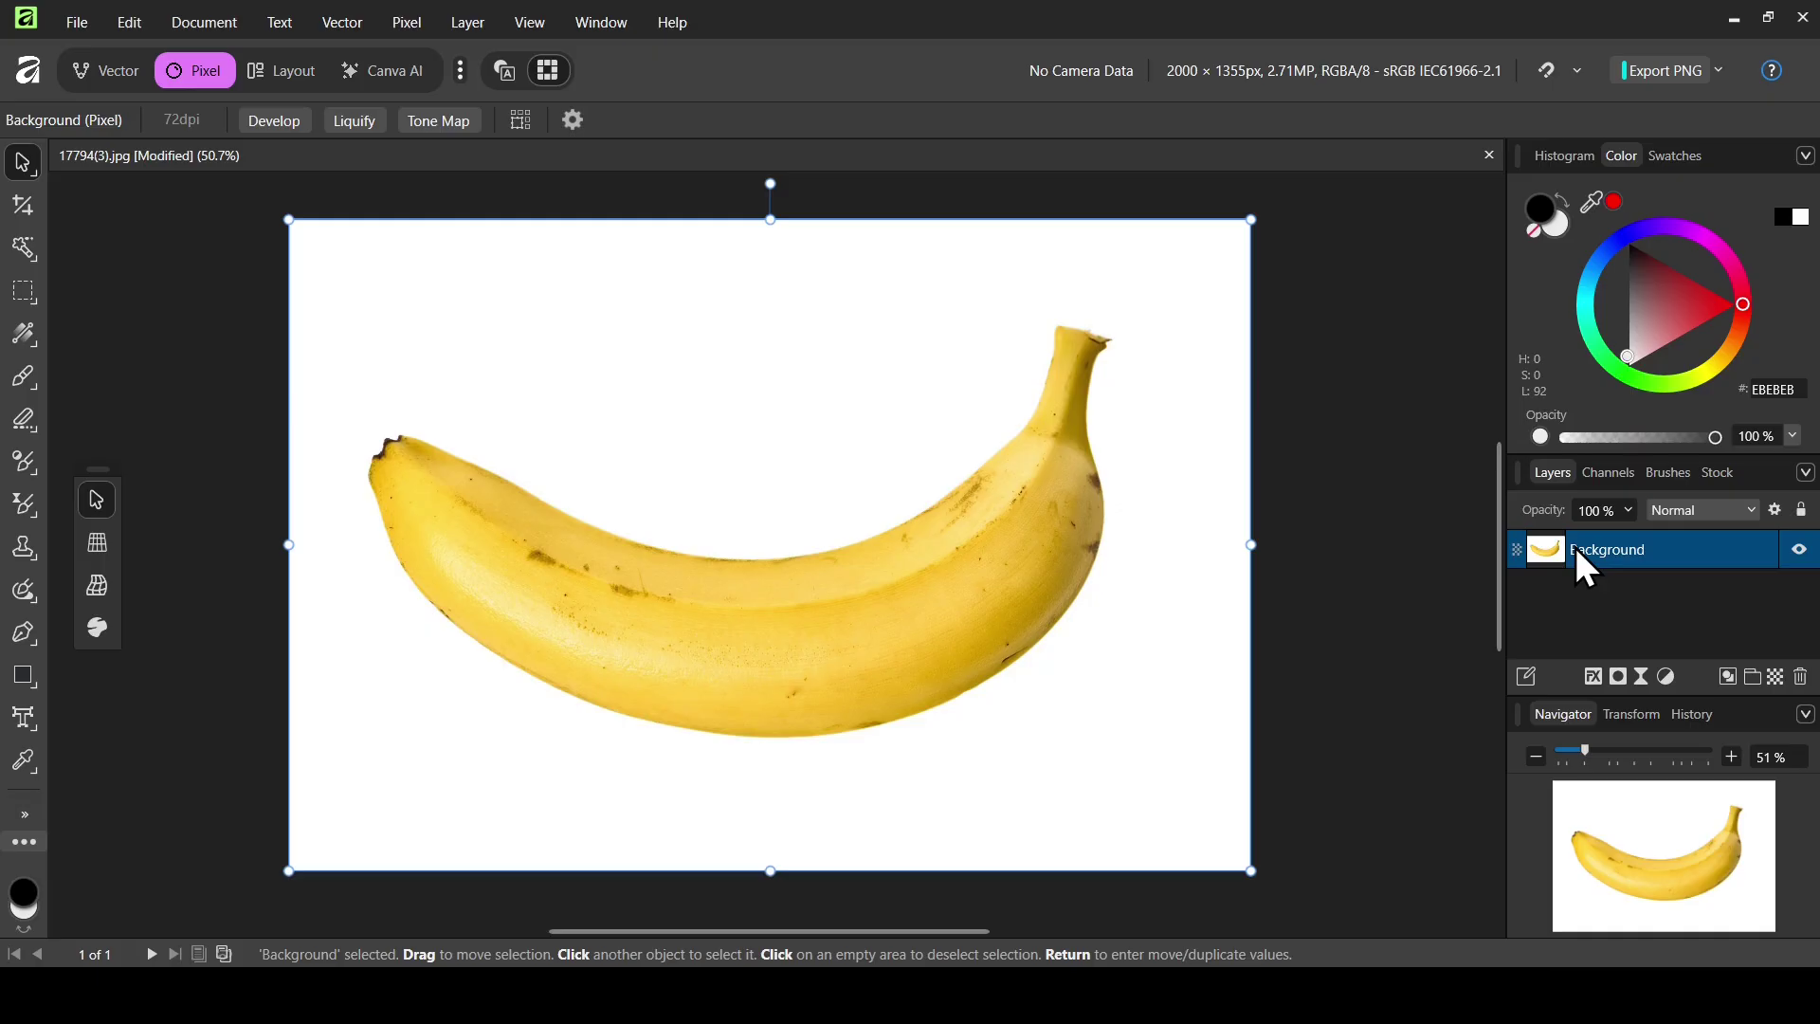
{"action": "left_click", "coordinate": [26, 251]}
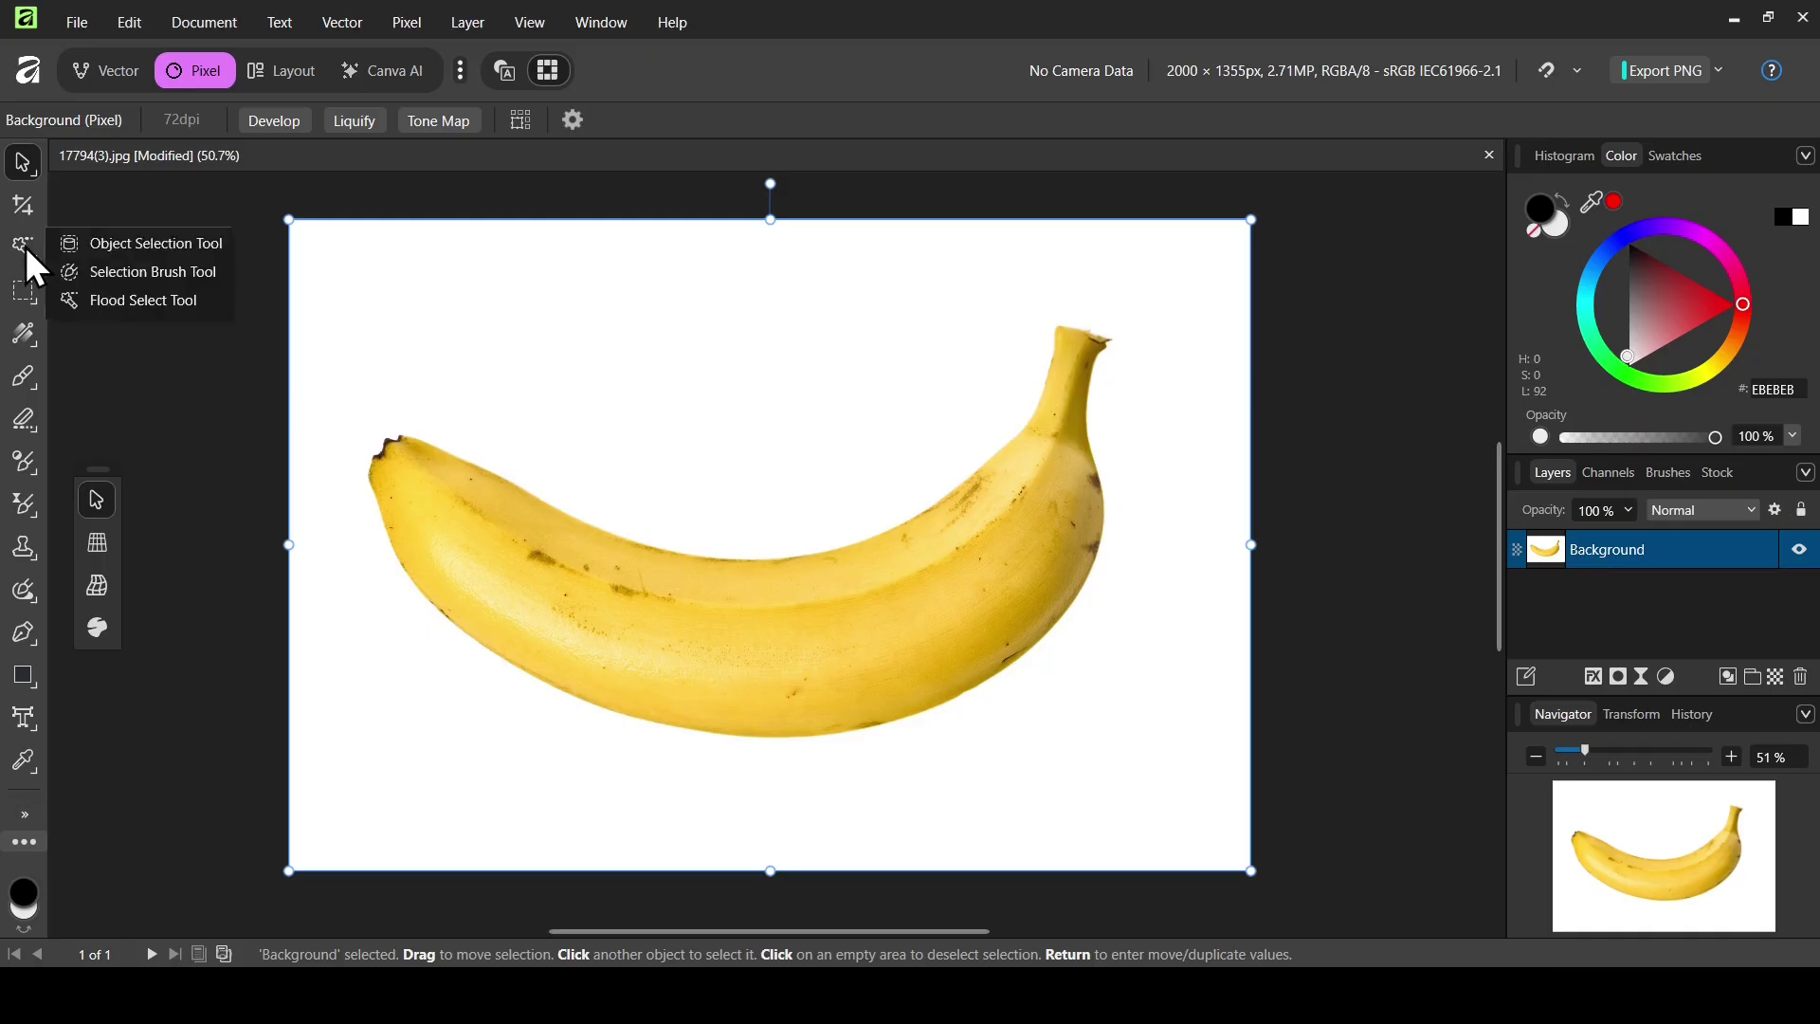
{"action": "left_click", "coordinate": [176, 301]}
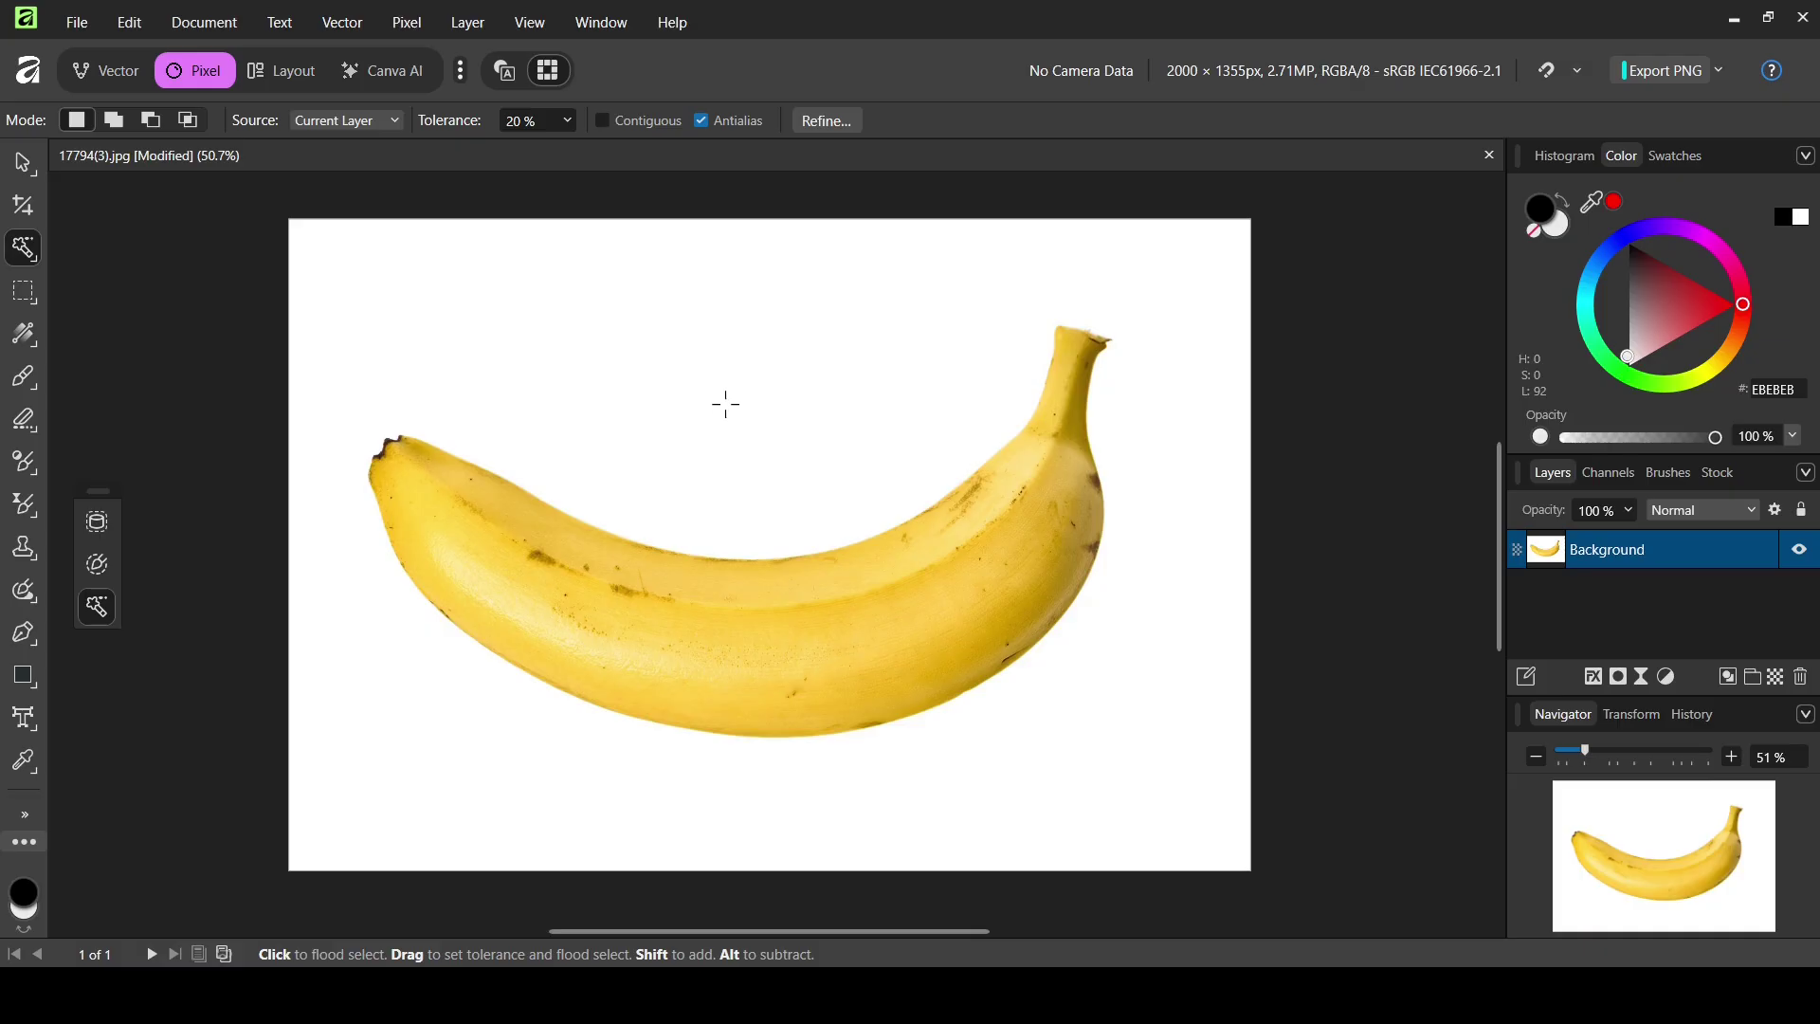
{"action": "left_click", "coordinate": [769, 366]}
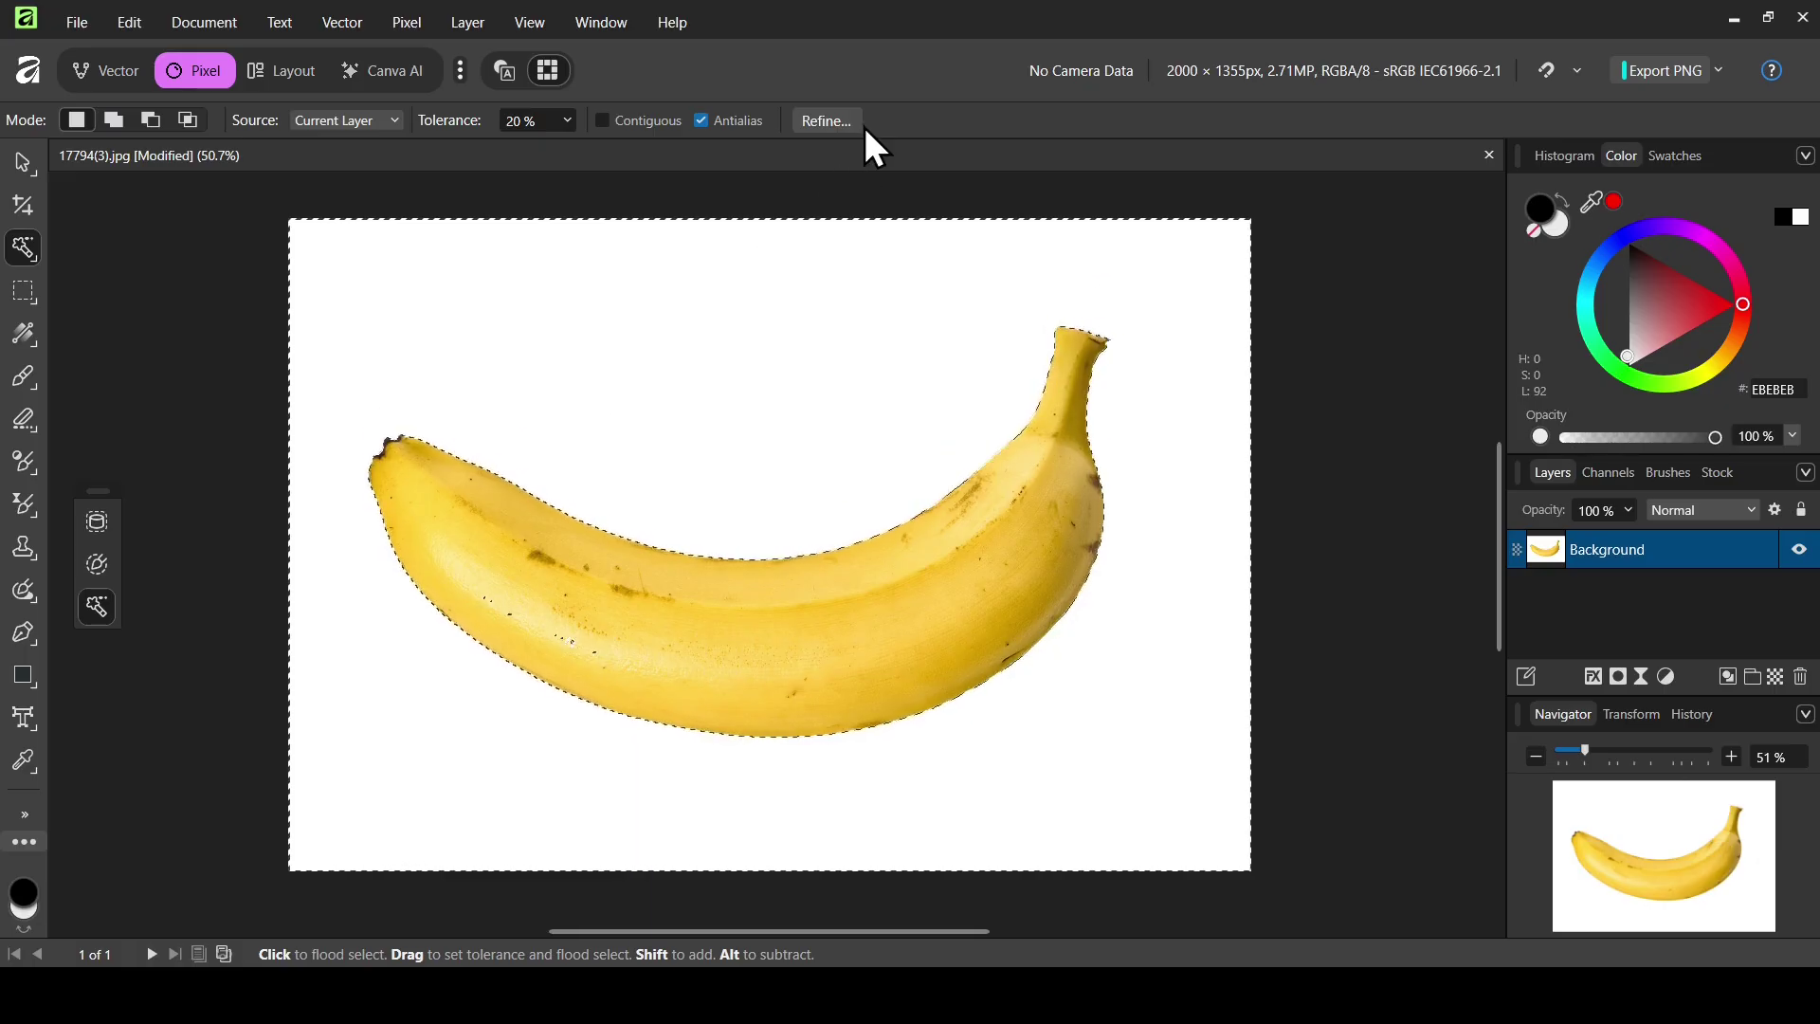
{"action": "left_click", "coordinate": [833, 122]}
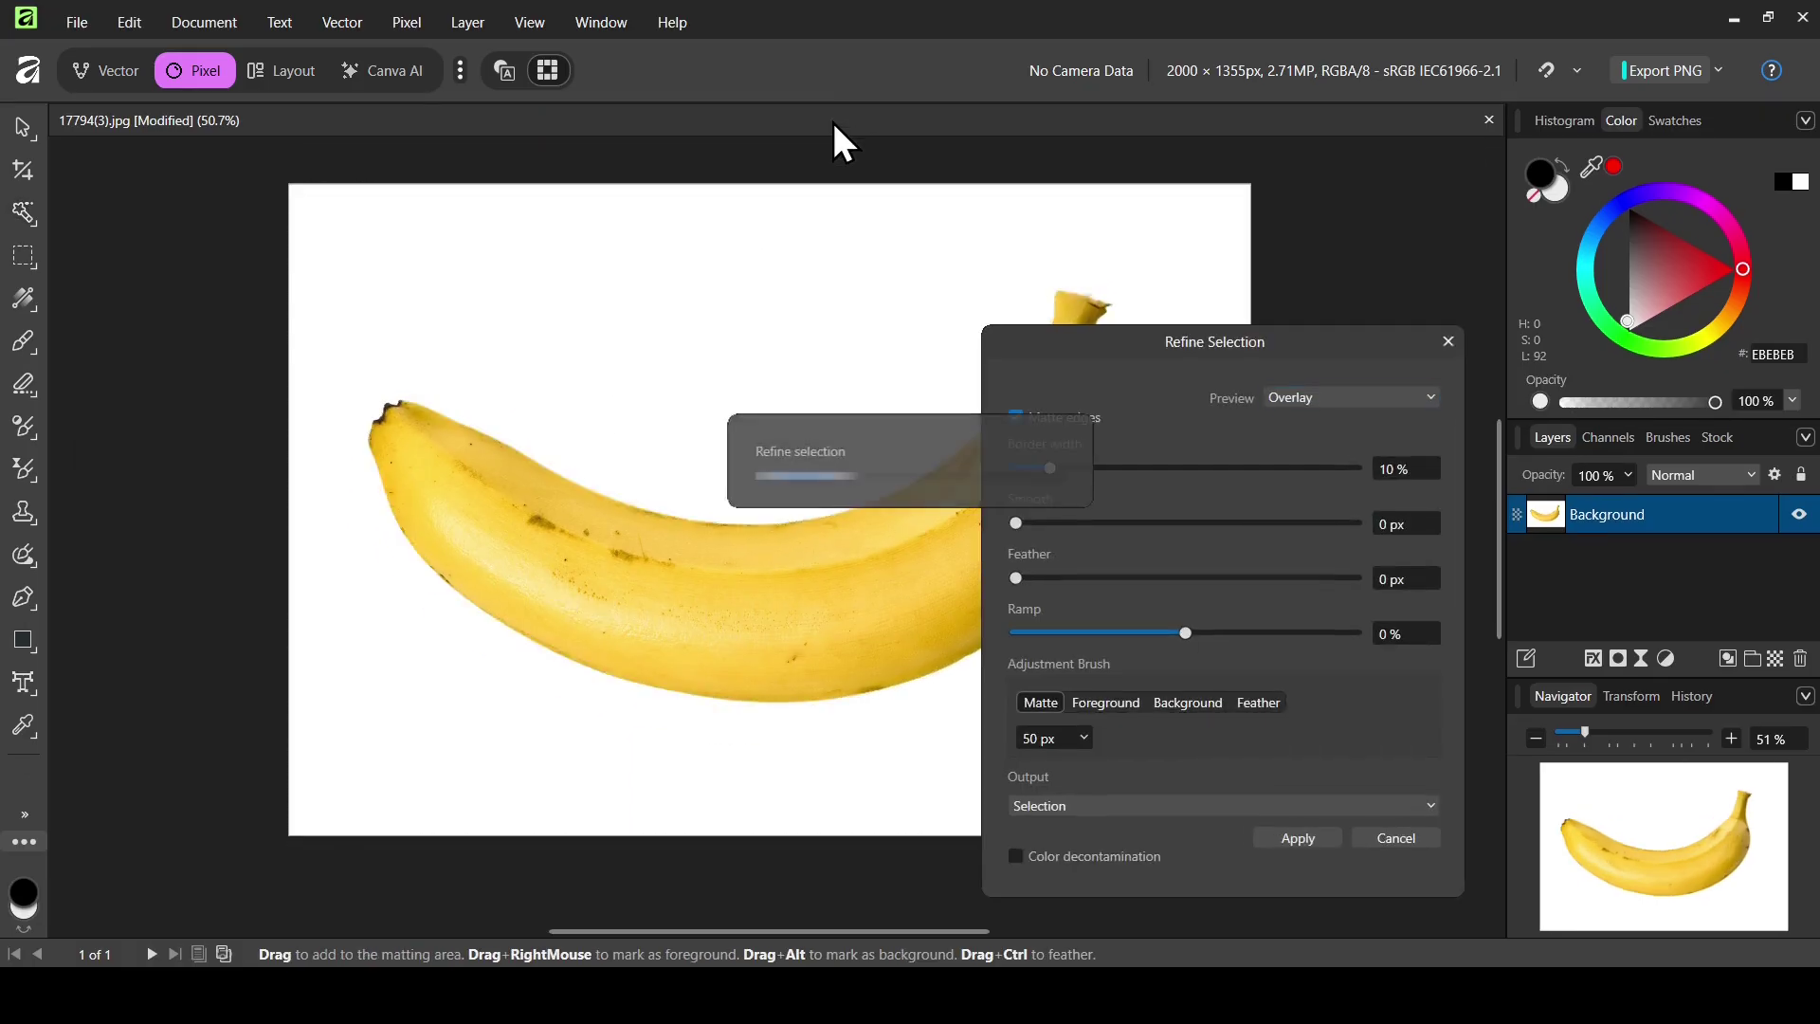
{"action": "left_click", "coordinate": [1297, 838]}
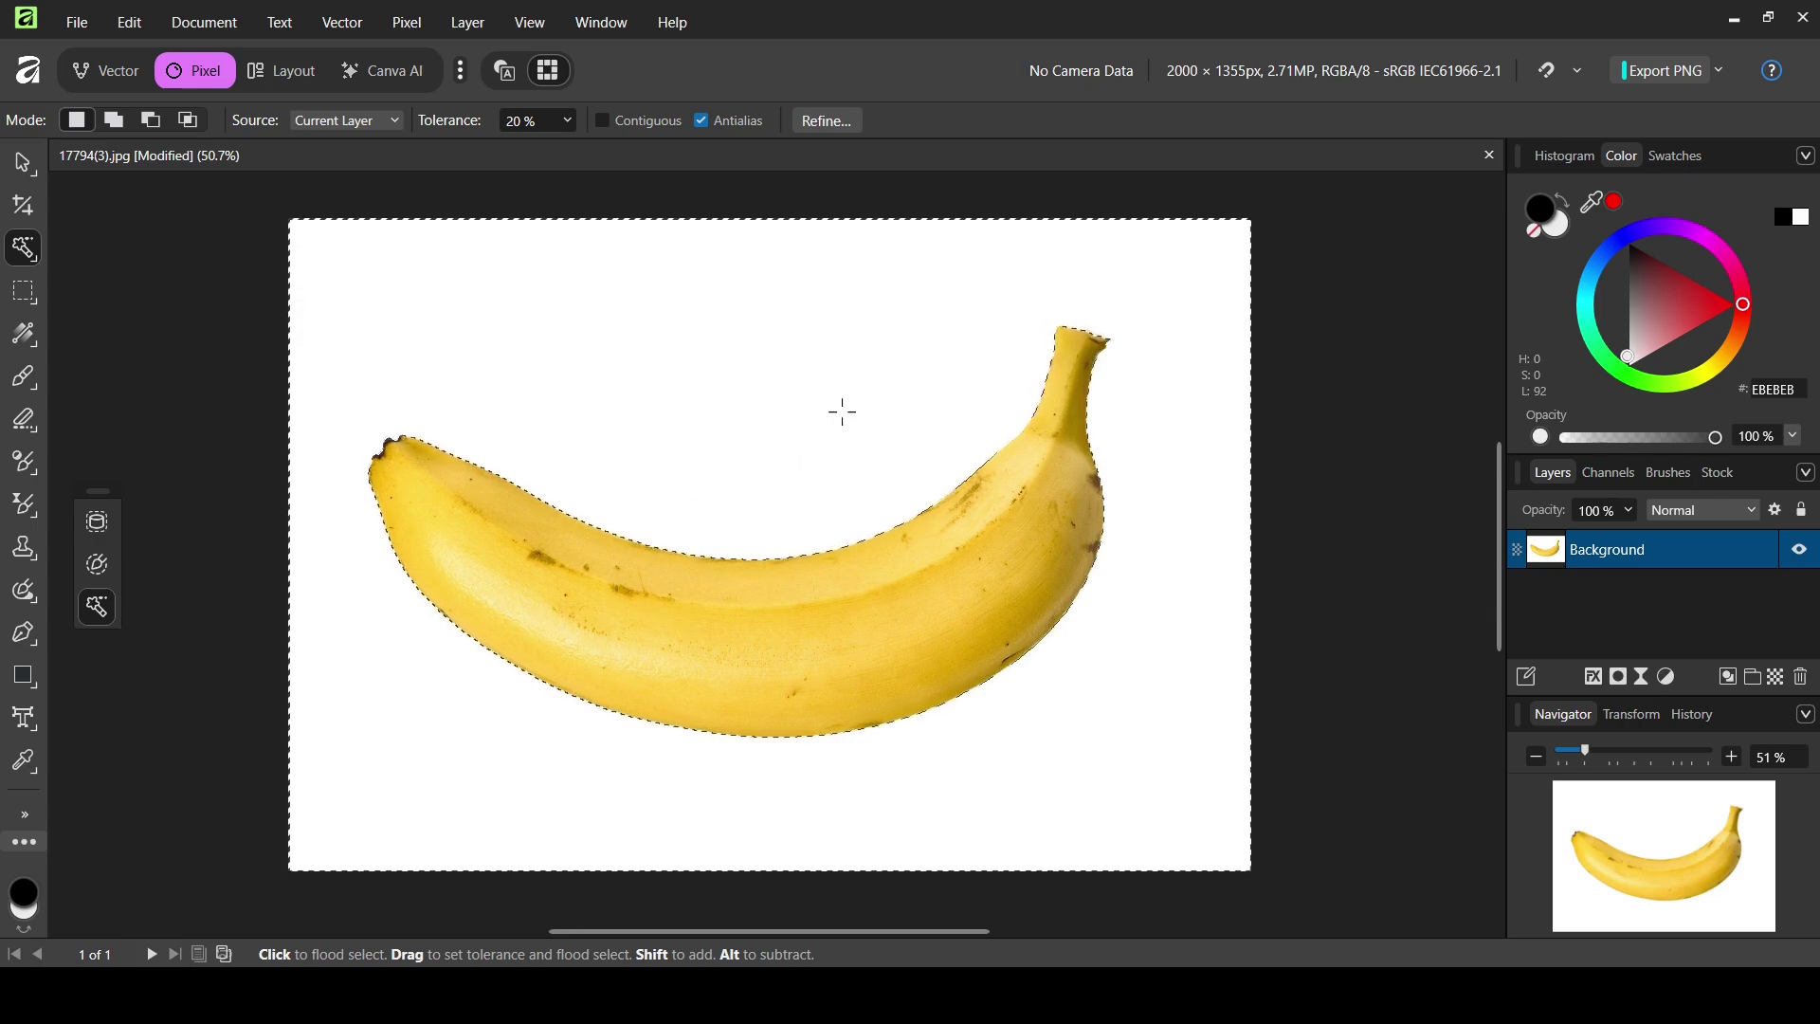
Delete the selected white background and deselect.
{"action": "key", "text": "Delete"}
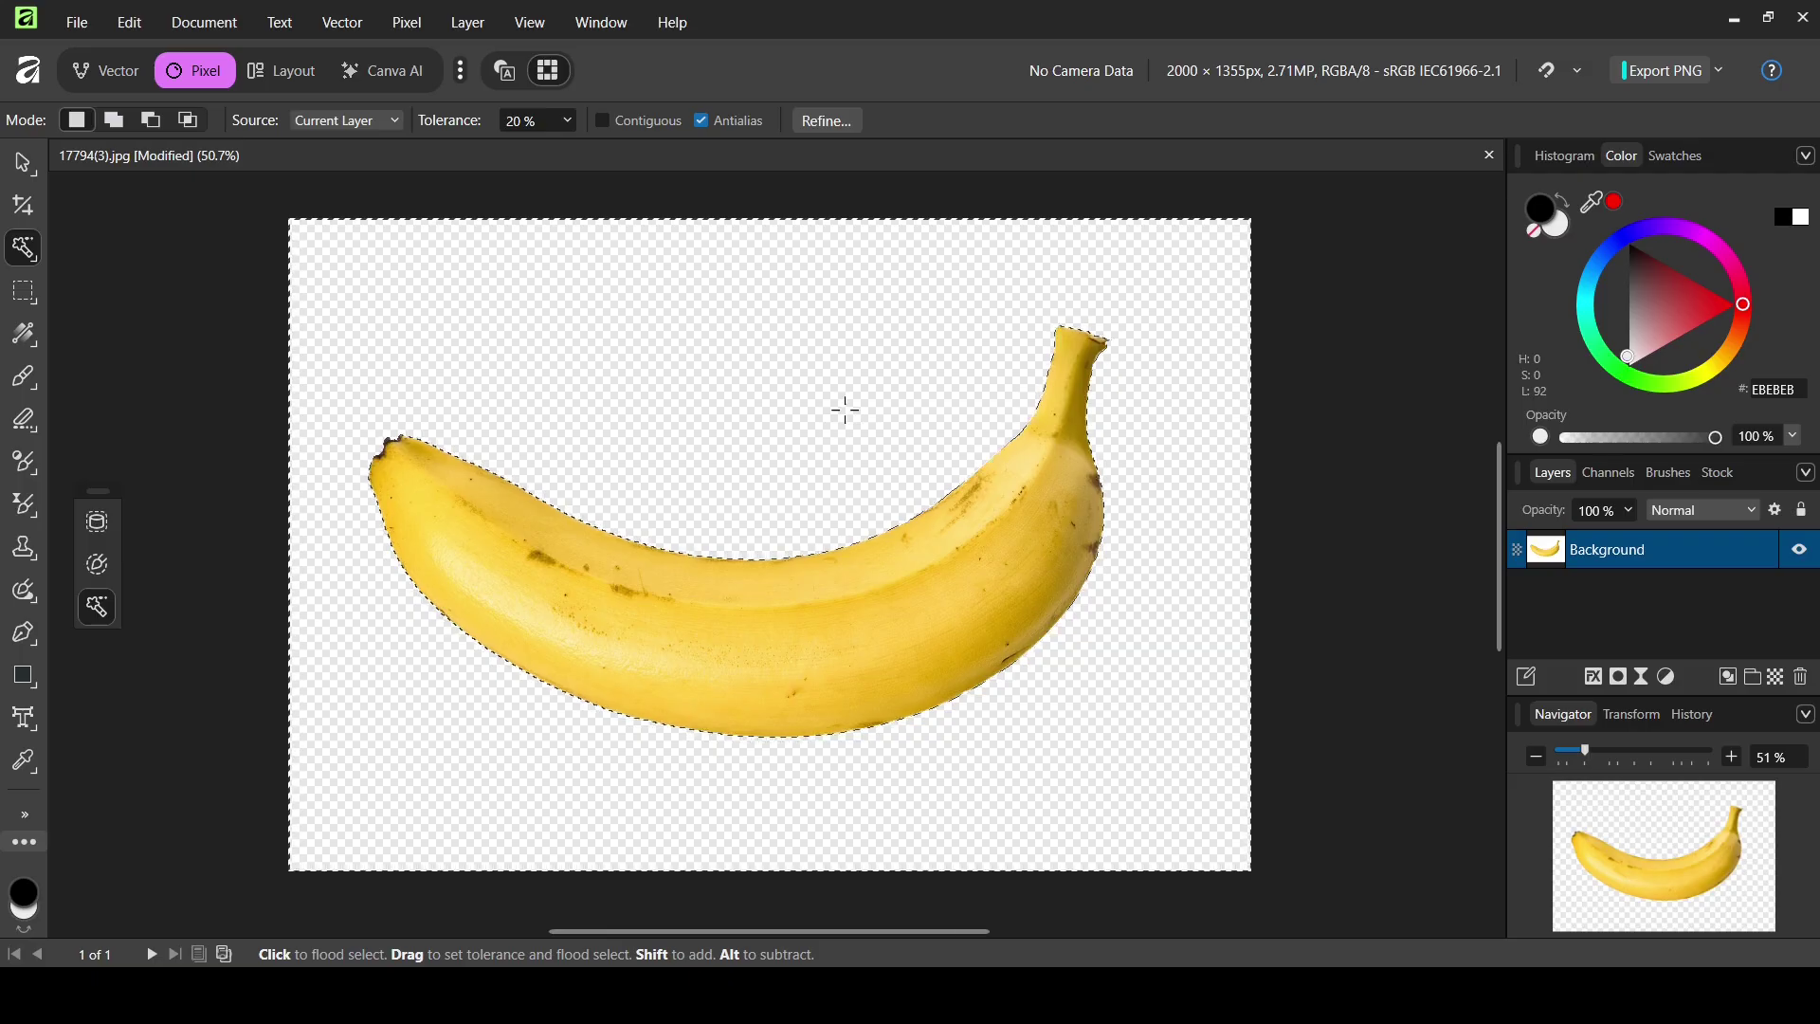
{"action": "left_click", "coordinate": [402, 24]}
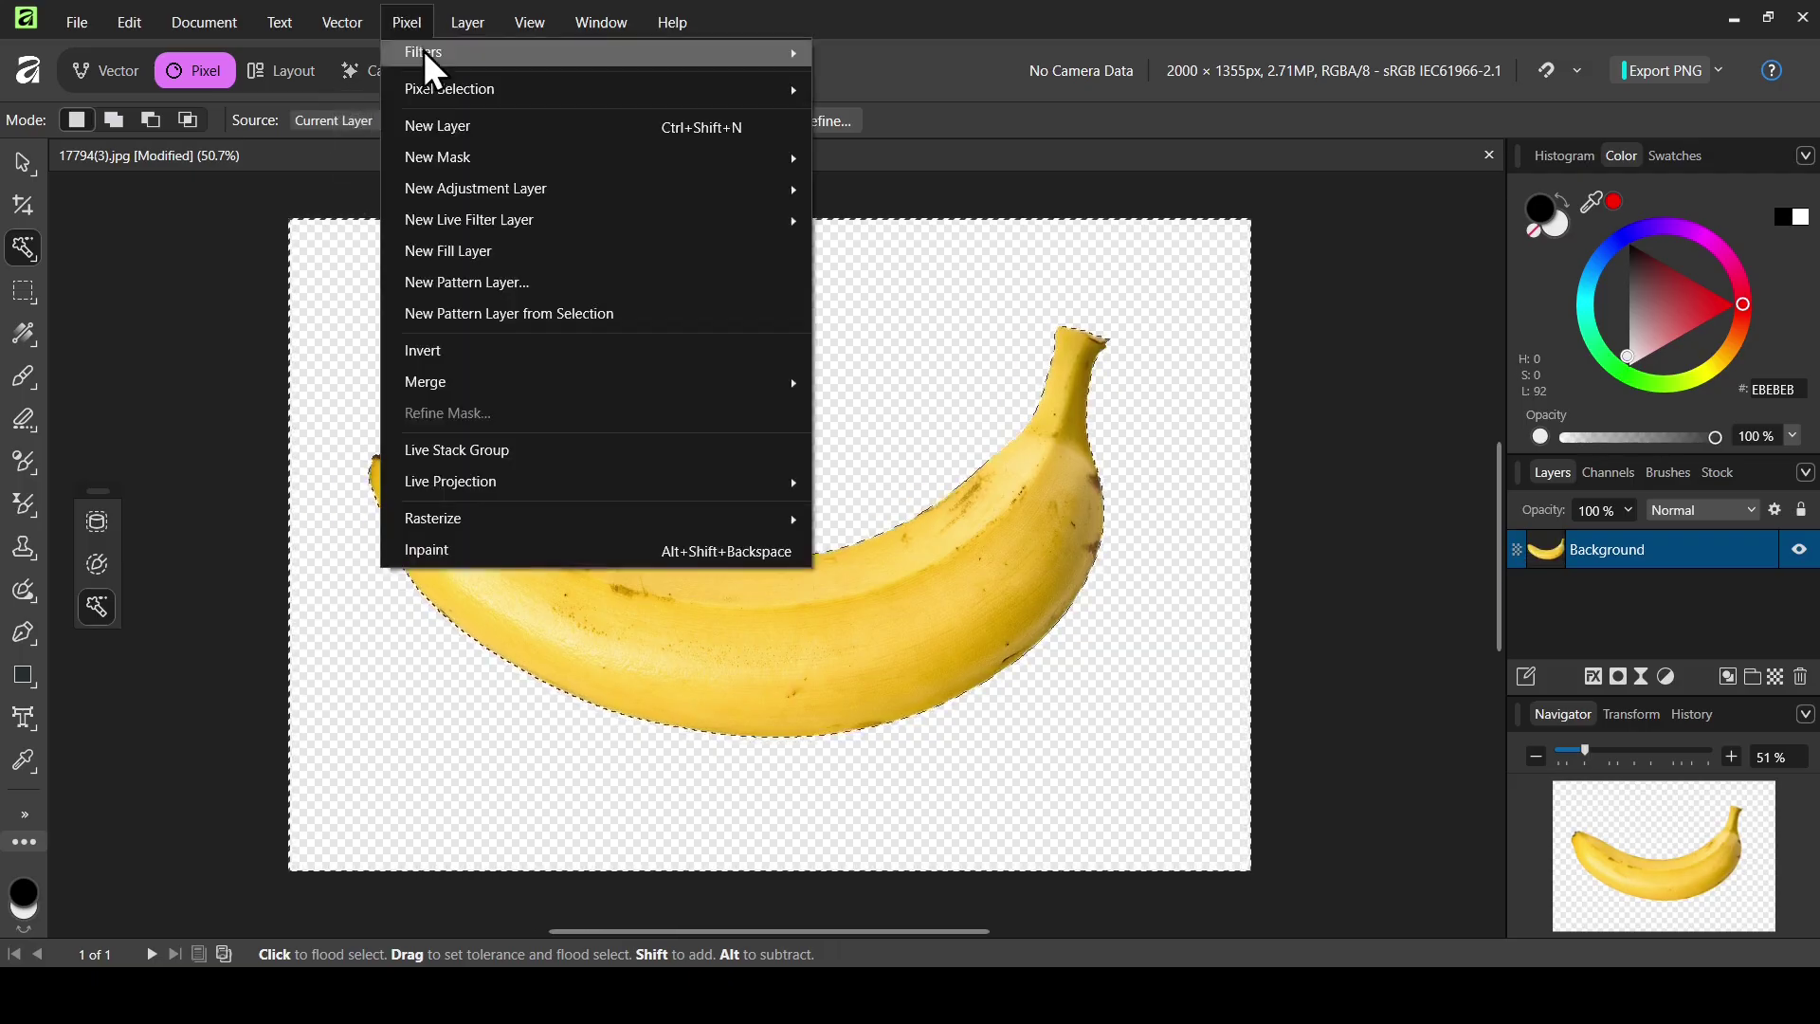
{"action": "mouse_move", "coordinate": [442, 88]}
{"action": "left_click", "coordinate": [861, 122]}
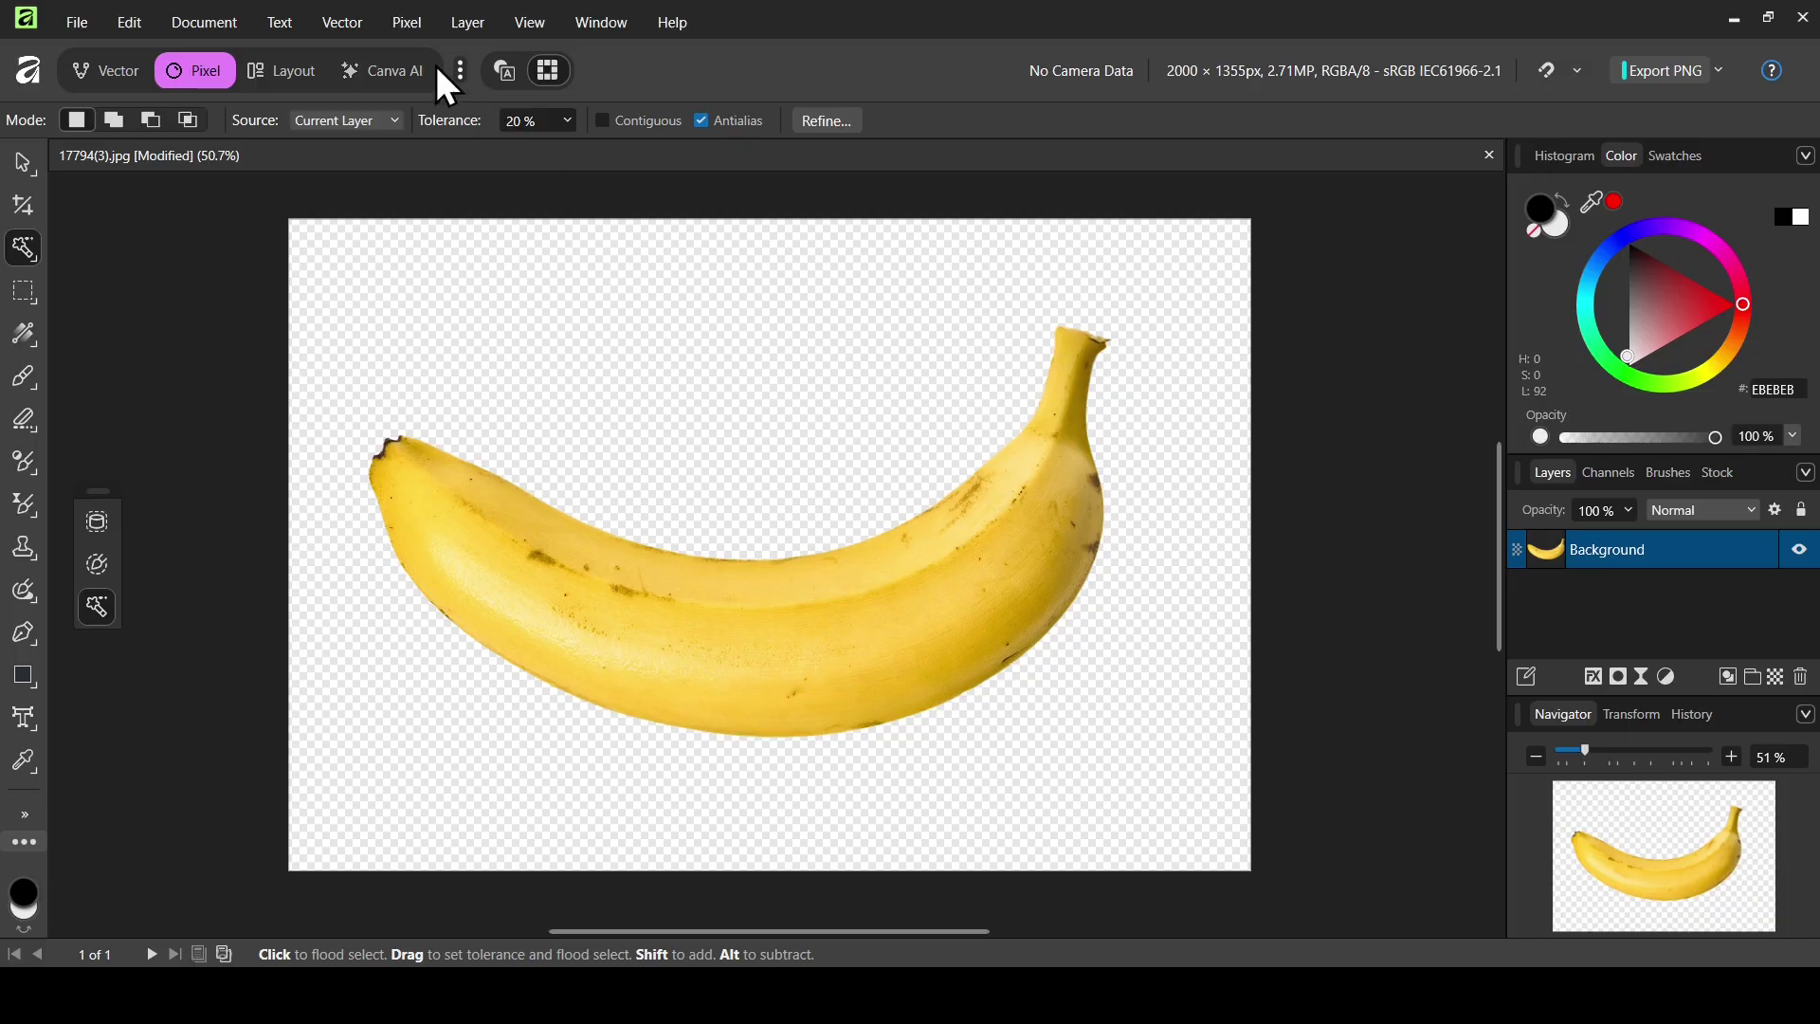
Add a white Fill layer and place it below the banana layer.
{"action": "left_click", "coordinate": [412, 28]}
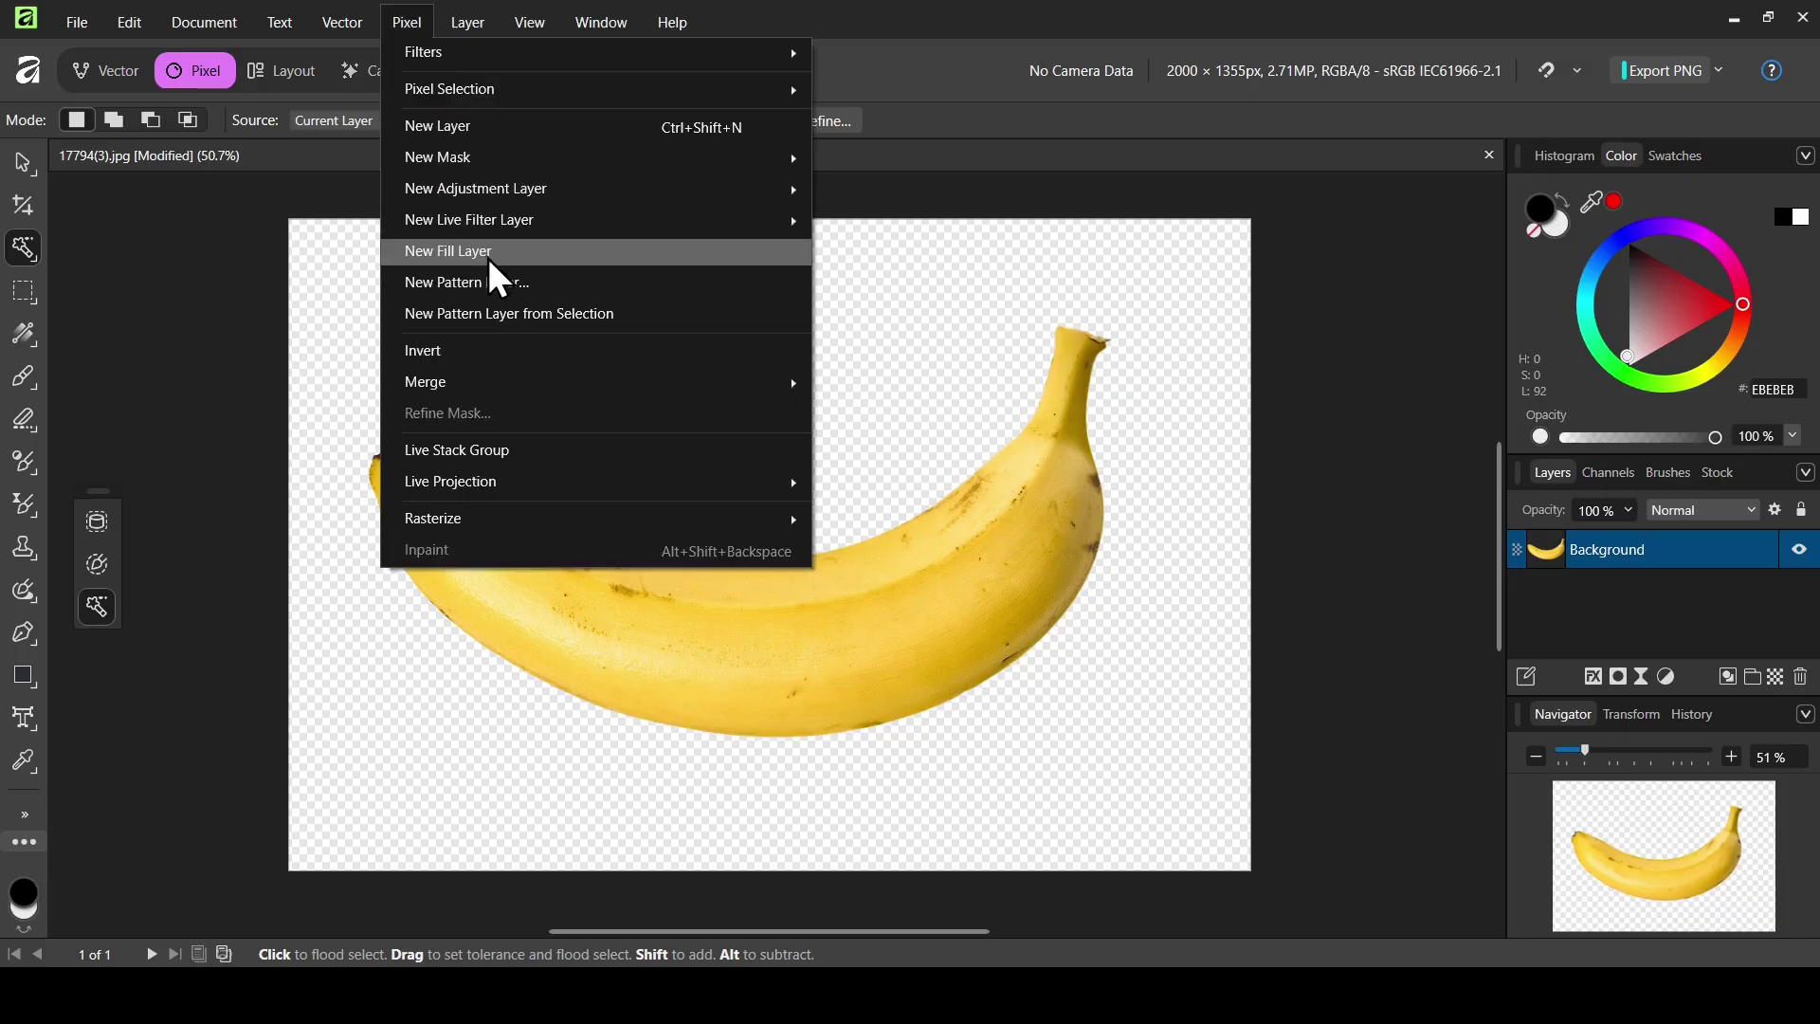
{"action": "left_click", "coordinate": [518, 263]}
{"action": "mouse_move", "coordinate": [1666, 325]}
{"action": "left_mouse_down"}
{"action": "mouse_move", "coordinate": [1709, 290]}
{"action": "mouse_move", "coordinate": [1630, 377]}
{"action": "left_mouse_up"}
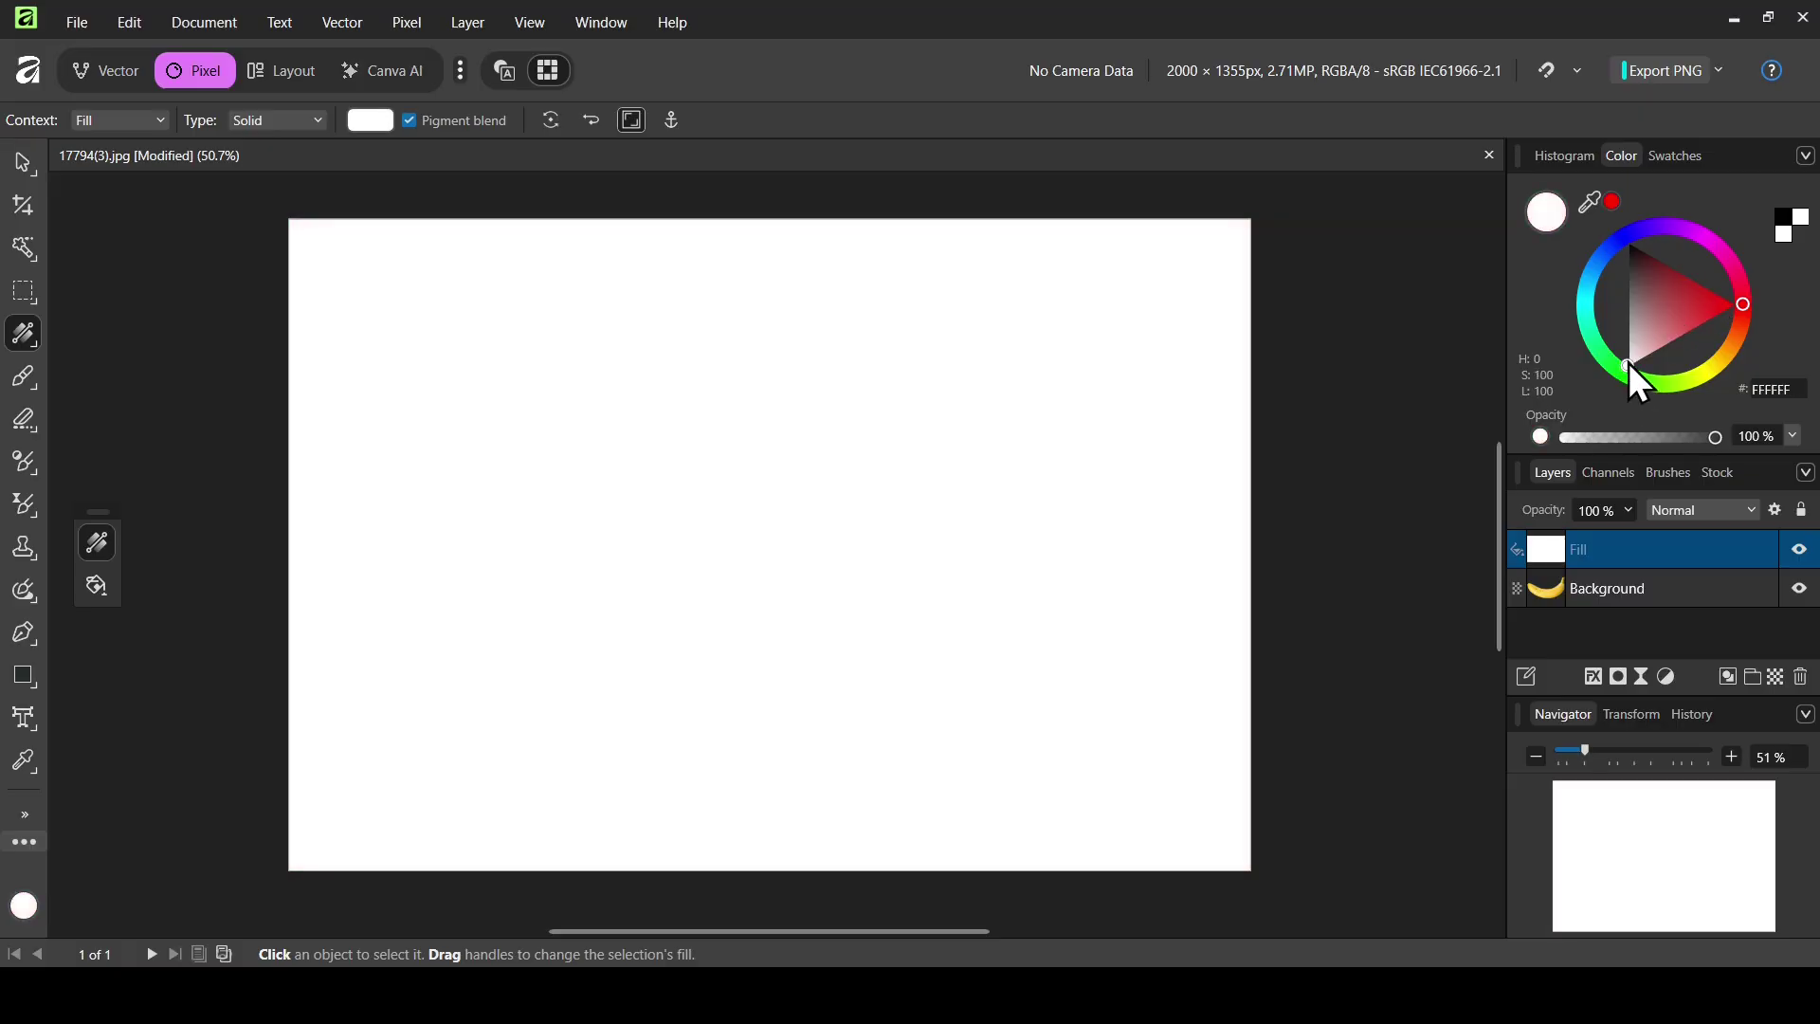
{"action": "left_click_drag", "start_coordinate": [1560, 564], "coordinate": [1556, 609]}
Scale the banana down proportionally and recentre it on the page.
{"action": "left_click", "coordinate": [1561, 551]}
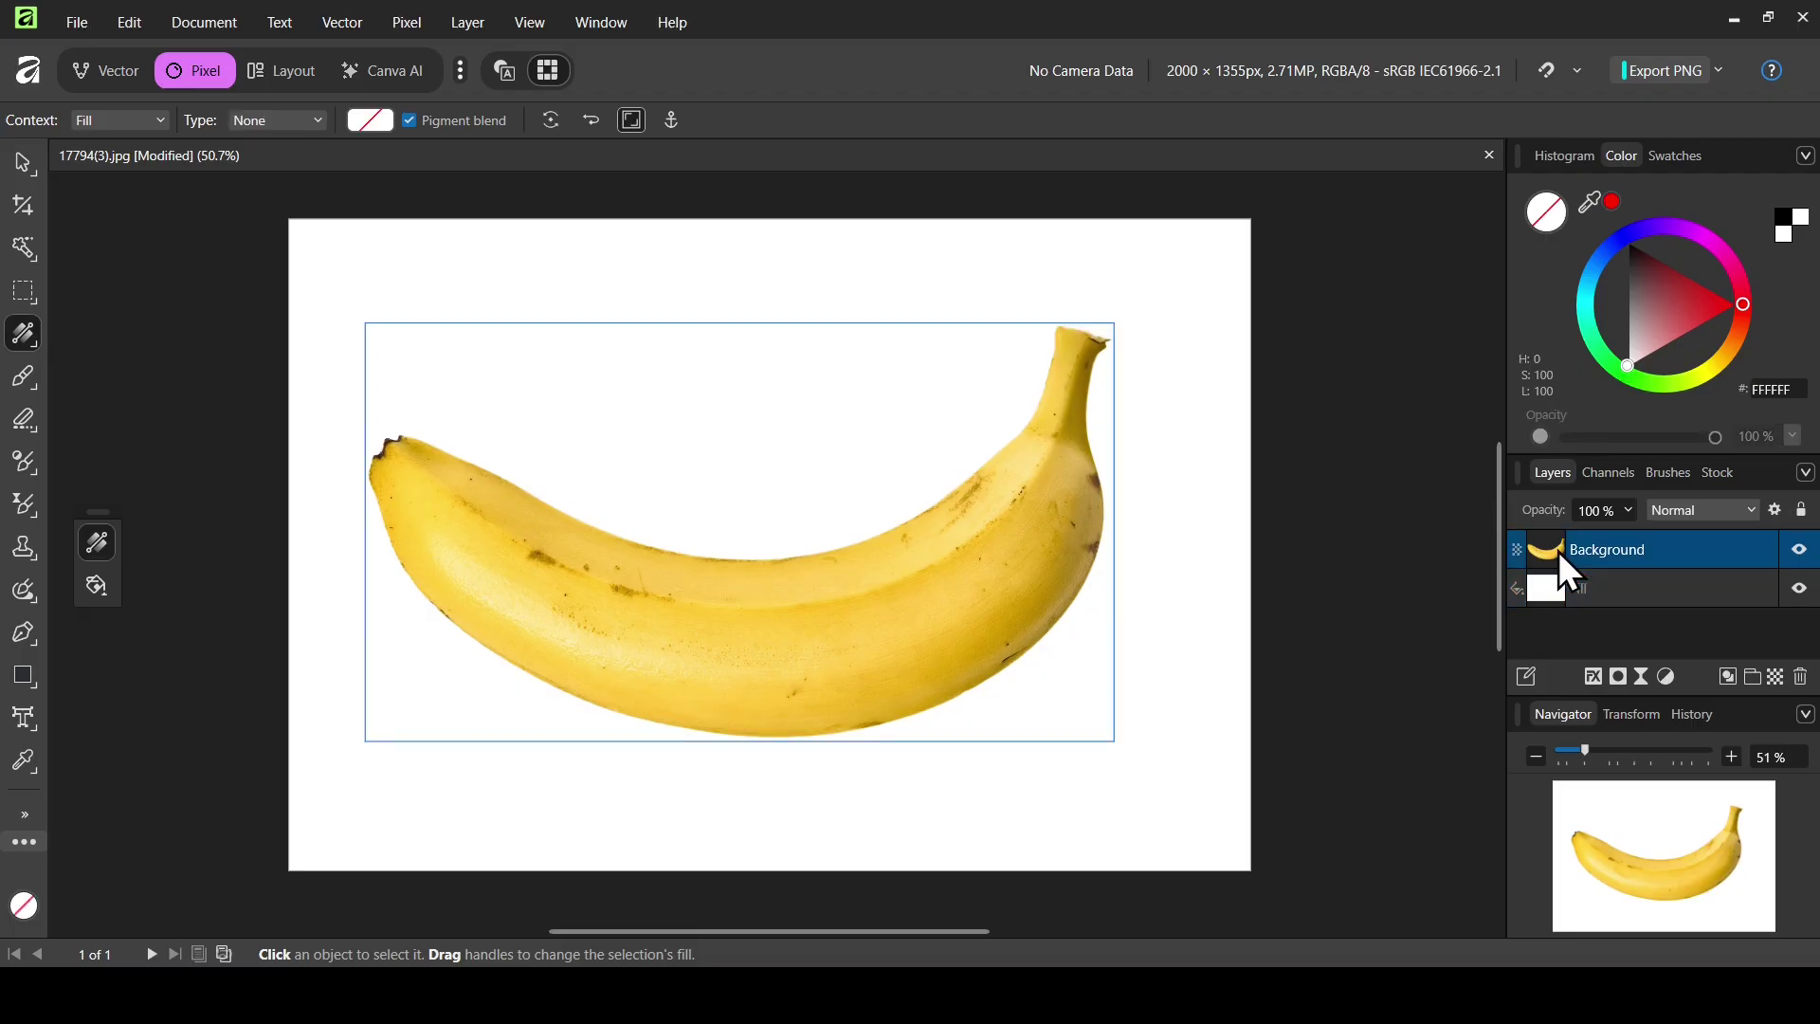
{"action": "left_click", "coordinate": [21, 176]}
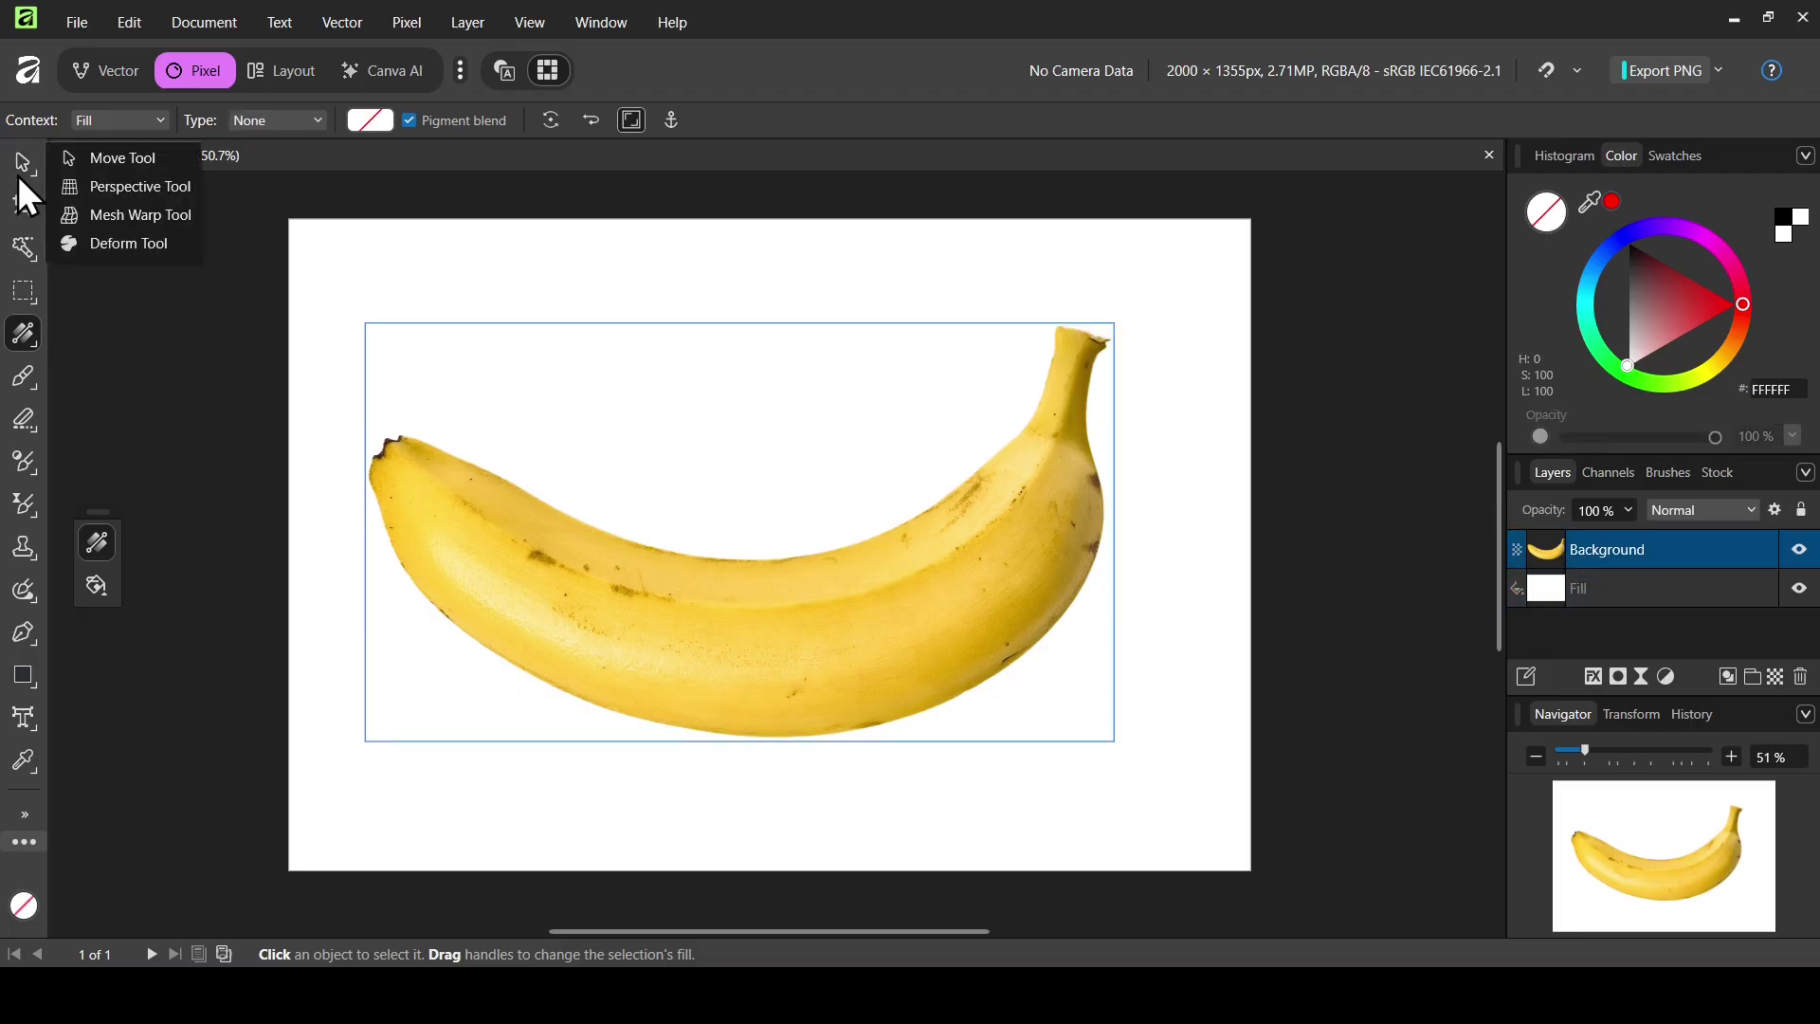
{"action": "left_click", "coordinate": [117, 164]}
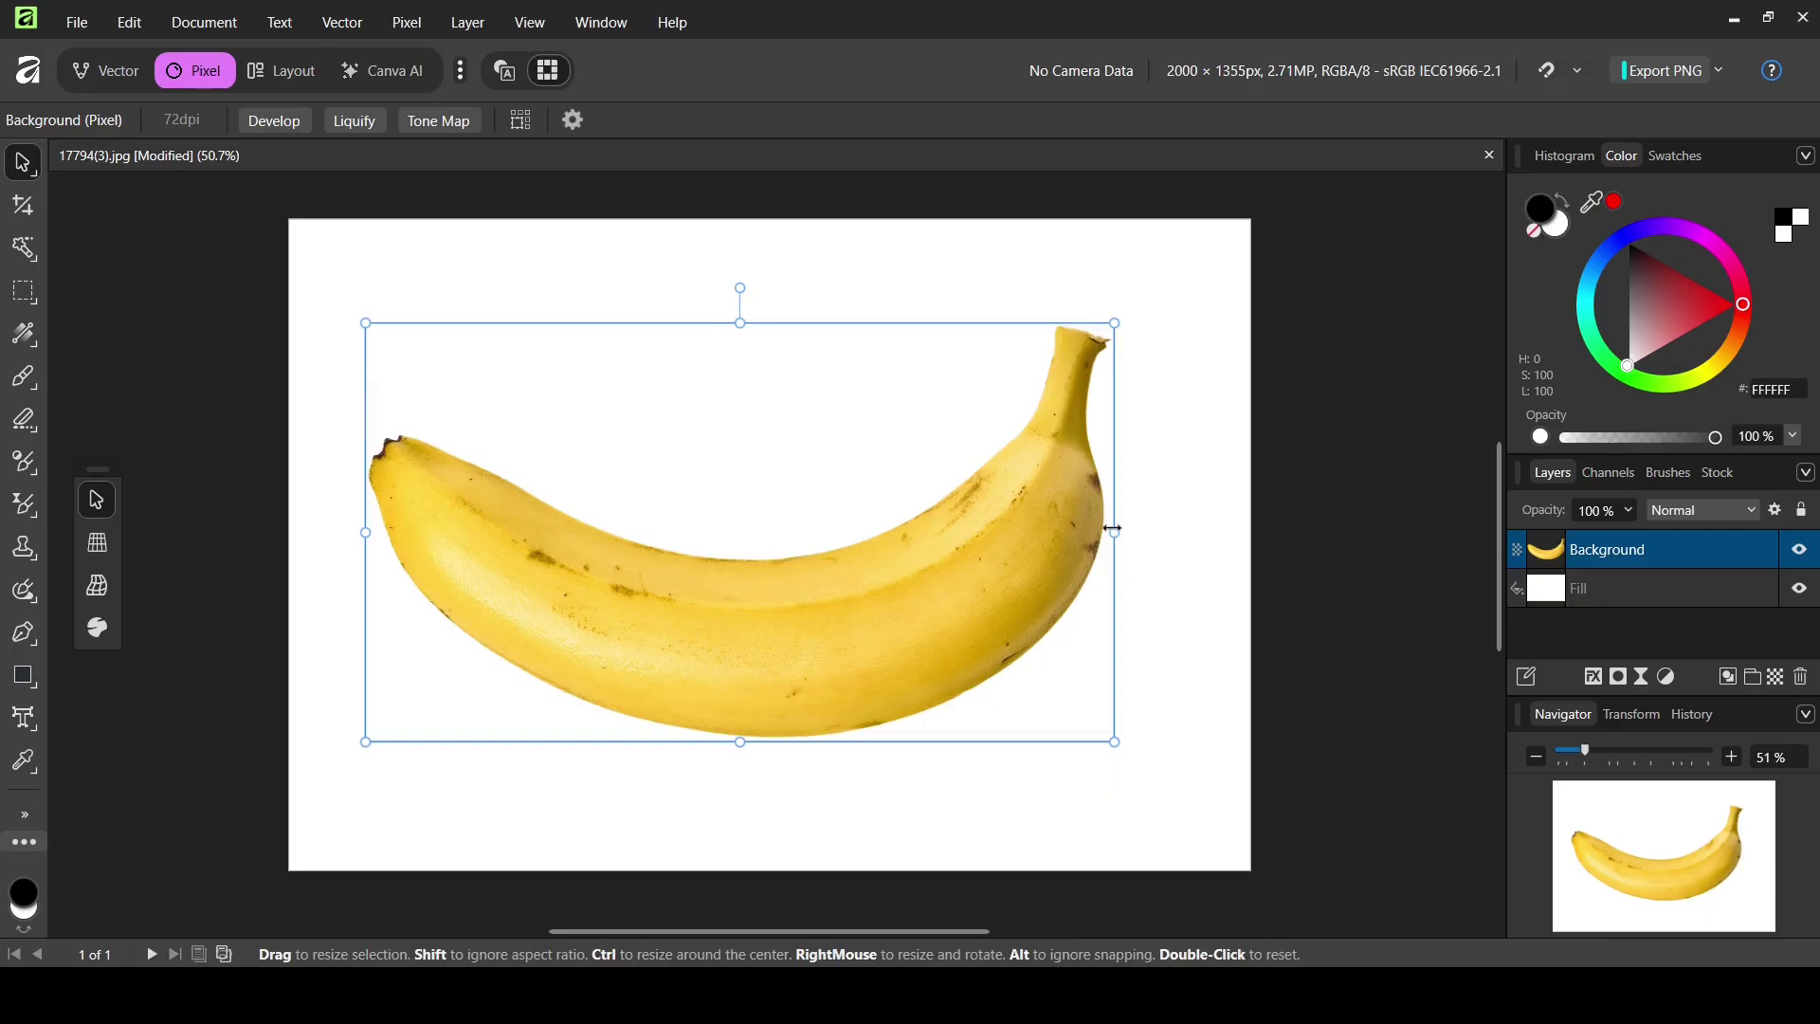
{"action": "left_click_drag", "start_coordinate": [1106, 528], "coordinate": [1003, 528]}
{"action": "mouse_move", "coordinate": [886, 543]}
{"action": "left_mouse_down"}
{"action": "mouse_move", "coordinate": [968, 552]}
{"action": "mouse_move", "coordinate": [890, 531]}
{"action": "mouse_move", "coordinate": [884, 564]}
{"action": "left_mouse_up"}
Create an artistic text object reading BANANA above the banana.
{"action": "left_click", "coordinate": [27, 730]}
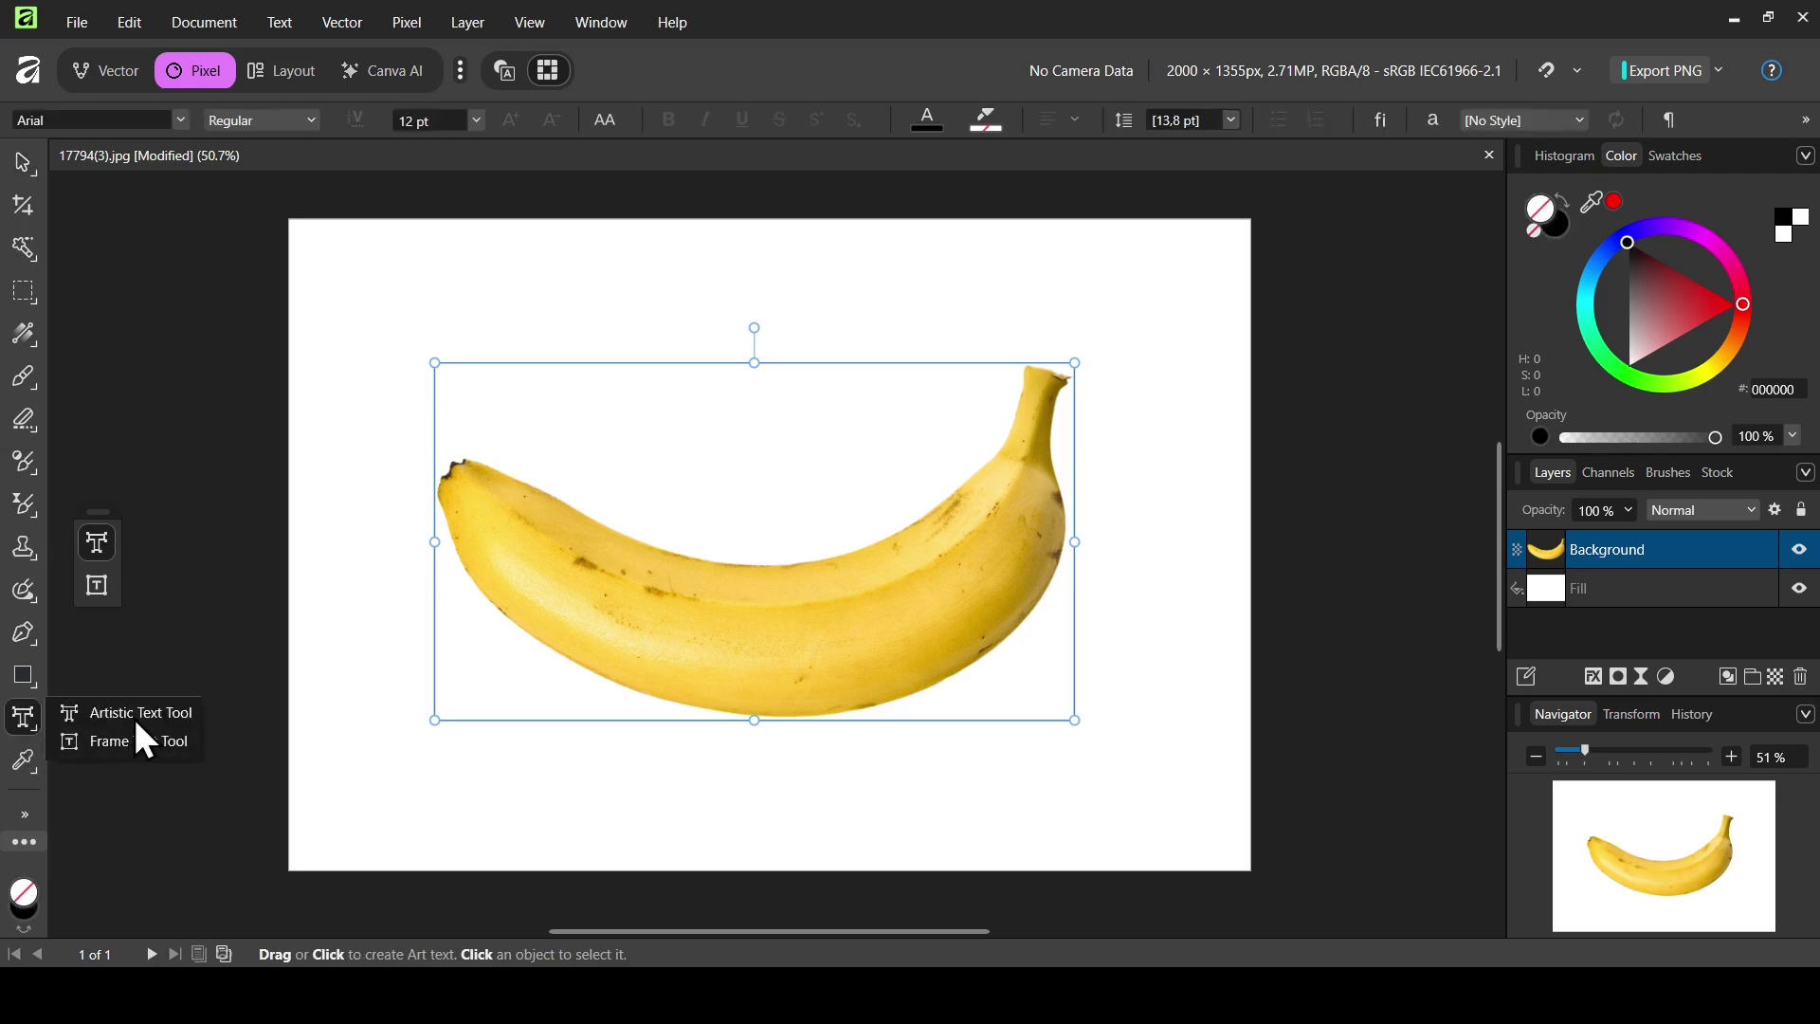
{"action": "left_click", "coordinate": [620, 518]}
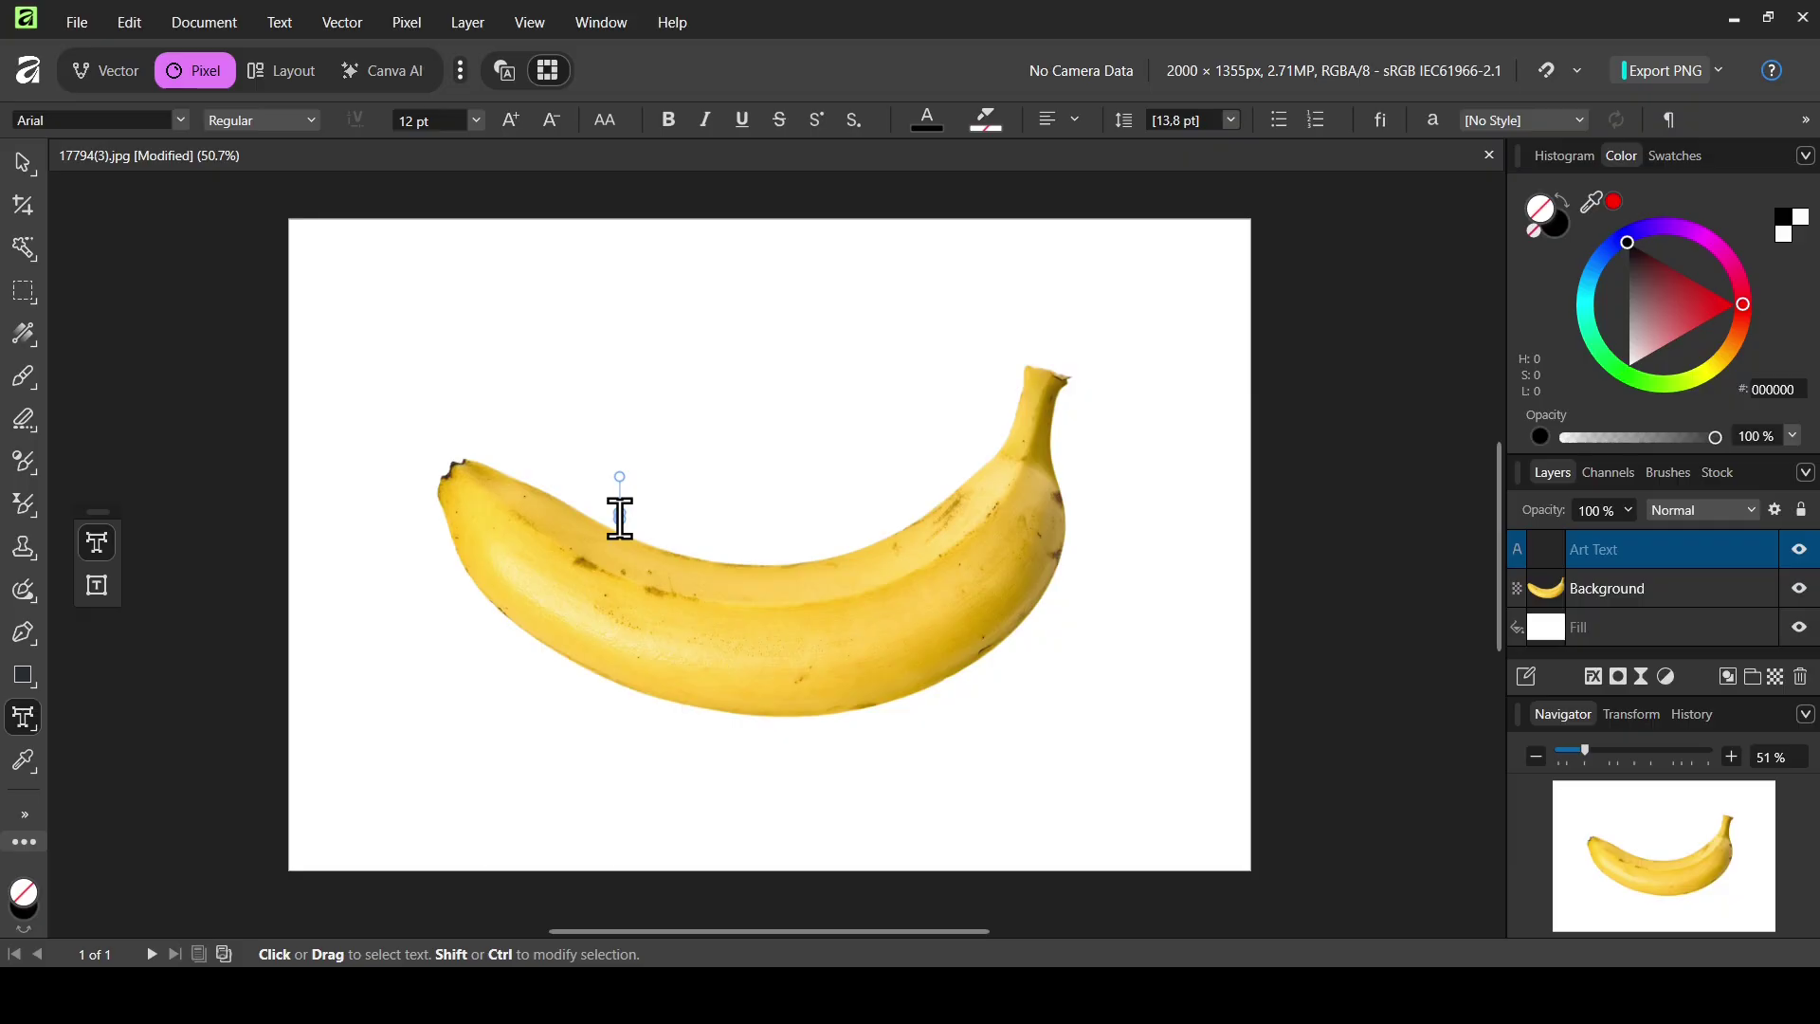
{"action": "type", "text": "BANANA"}
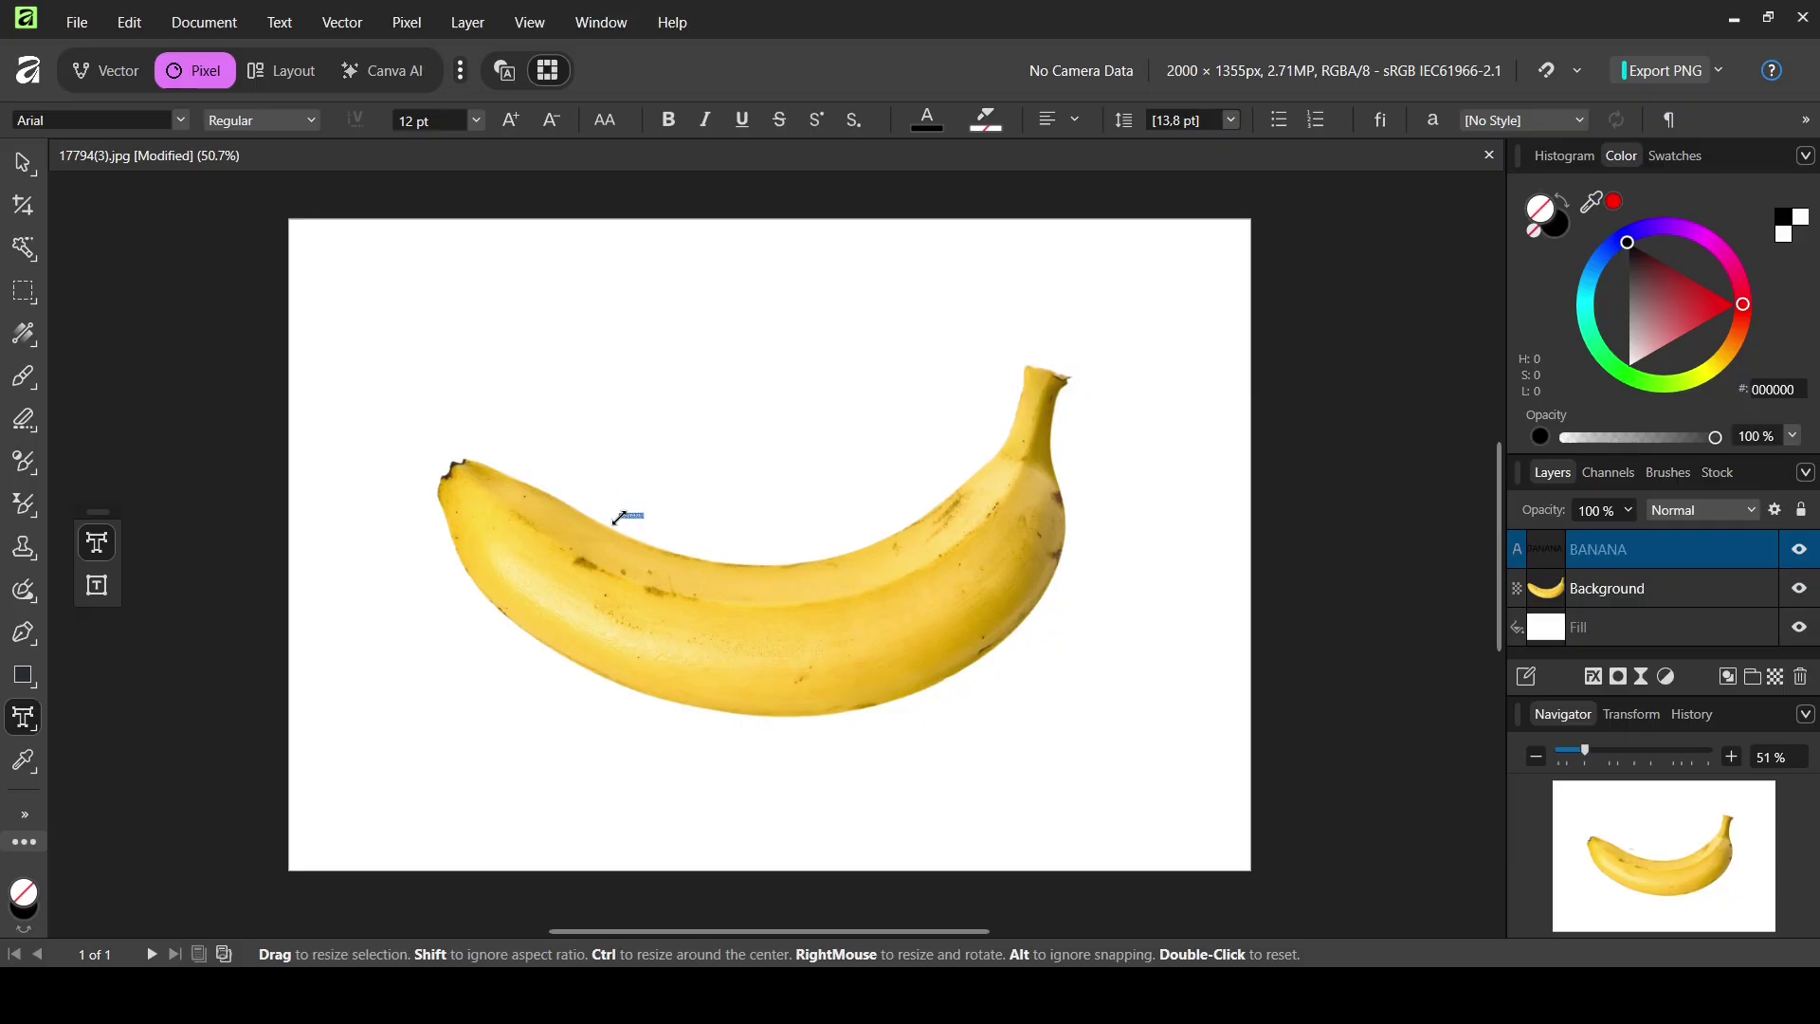
{"action": "key", "text": "Escape"}
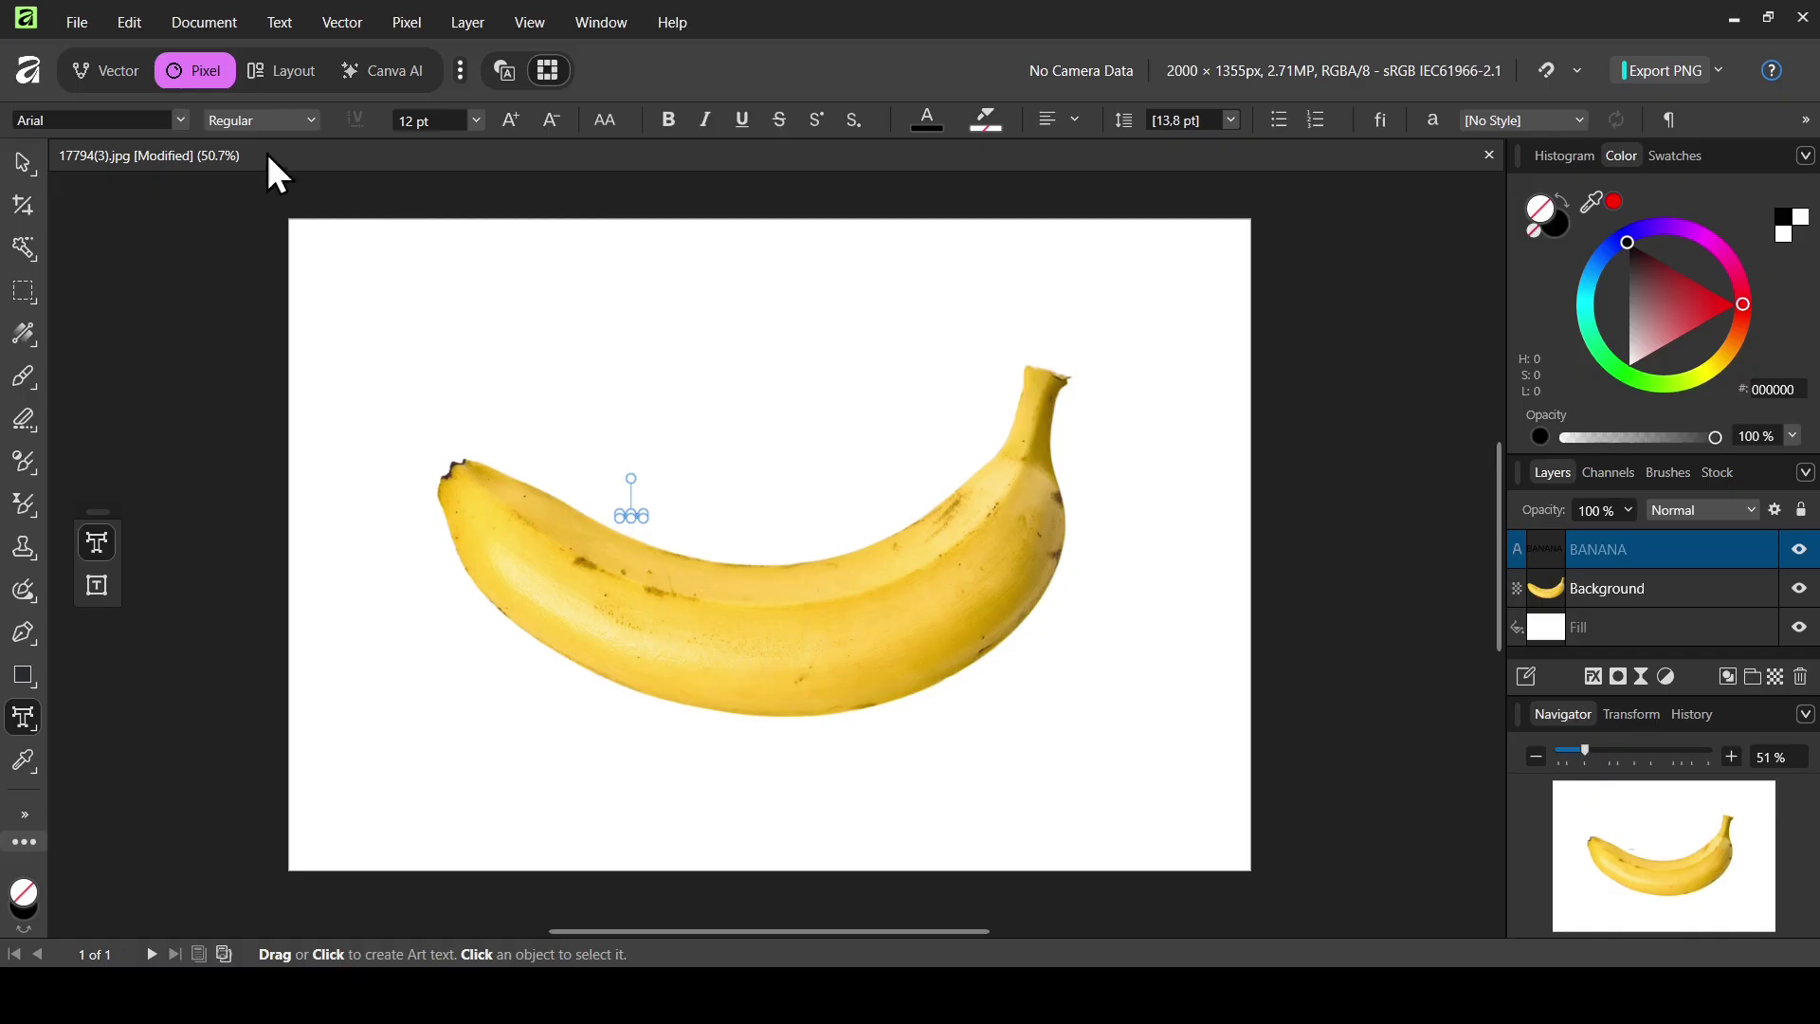
Set the BANANA text to the Anton font at 300 pt.
{"action": "left_click", "coordinate": [154, 119]}
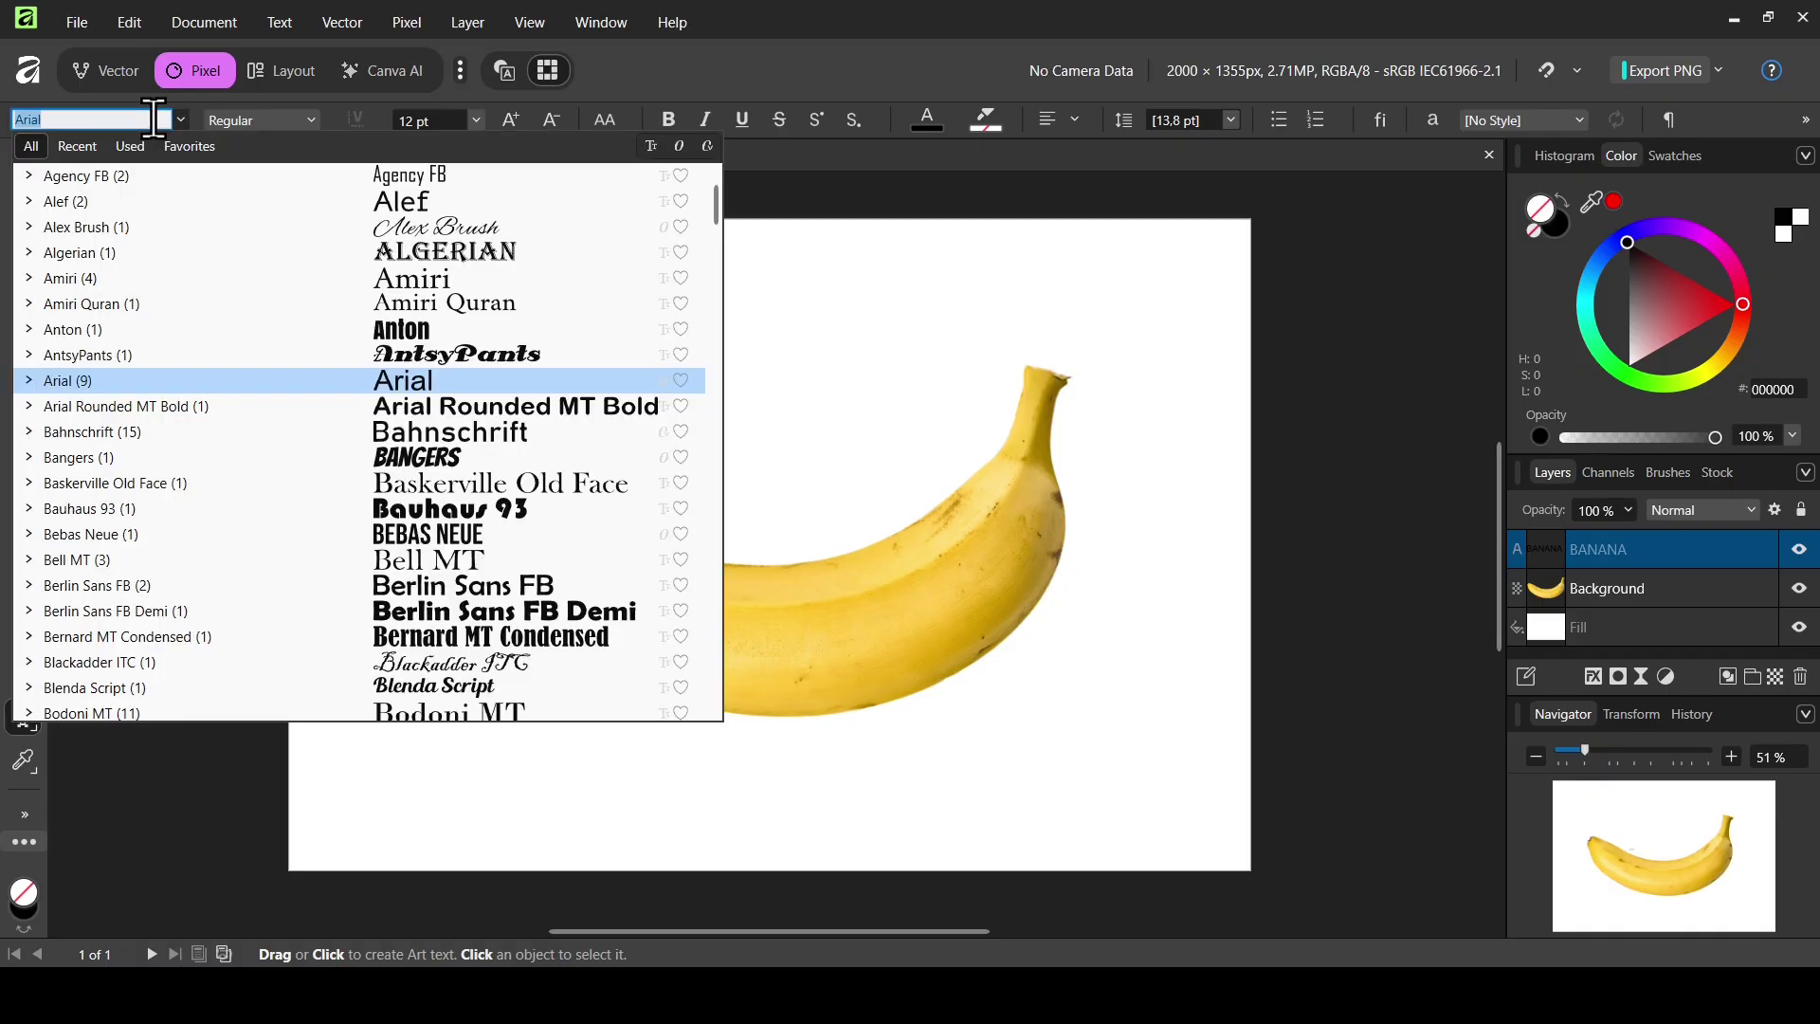
{"action": "type", "text": "ANT"}
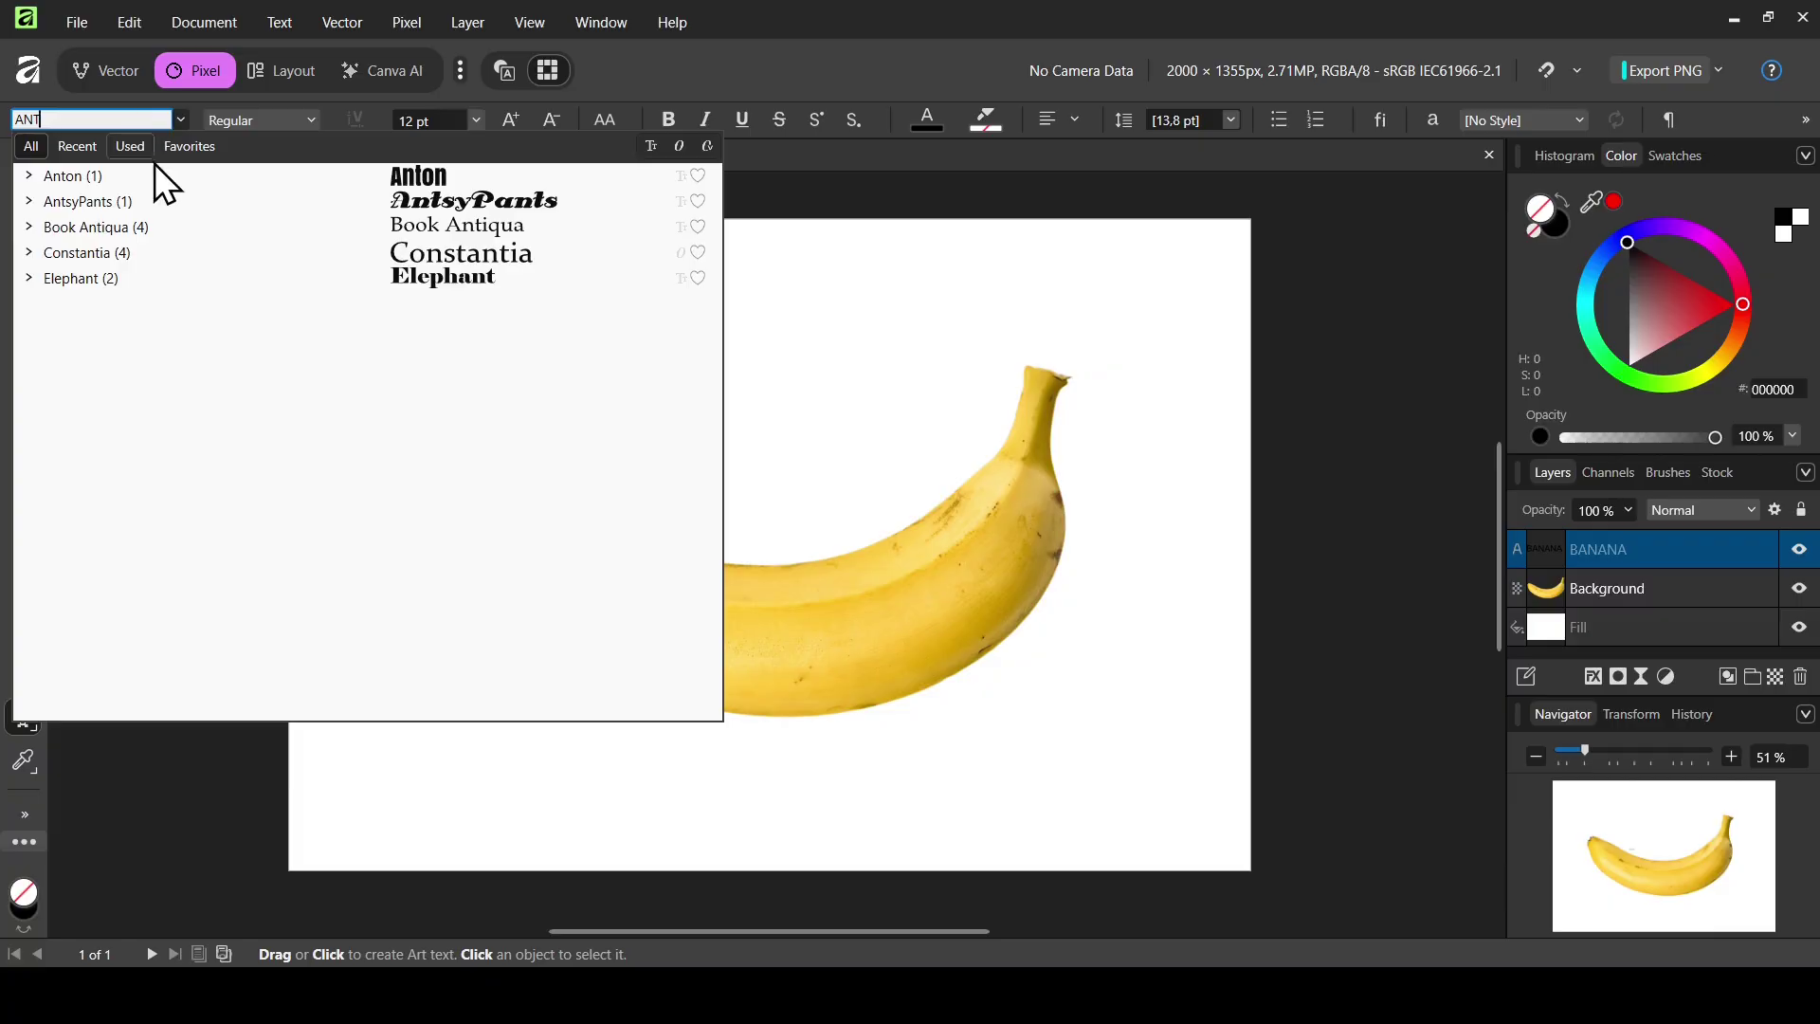
{"action": "left_click", "coordinate": [155, 167]}
{"action": "left_click", "coordinate": [426, 121]}
{"action": "type", "text": "2"}
{"action": "key", "text": "Return"}
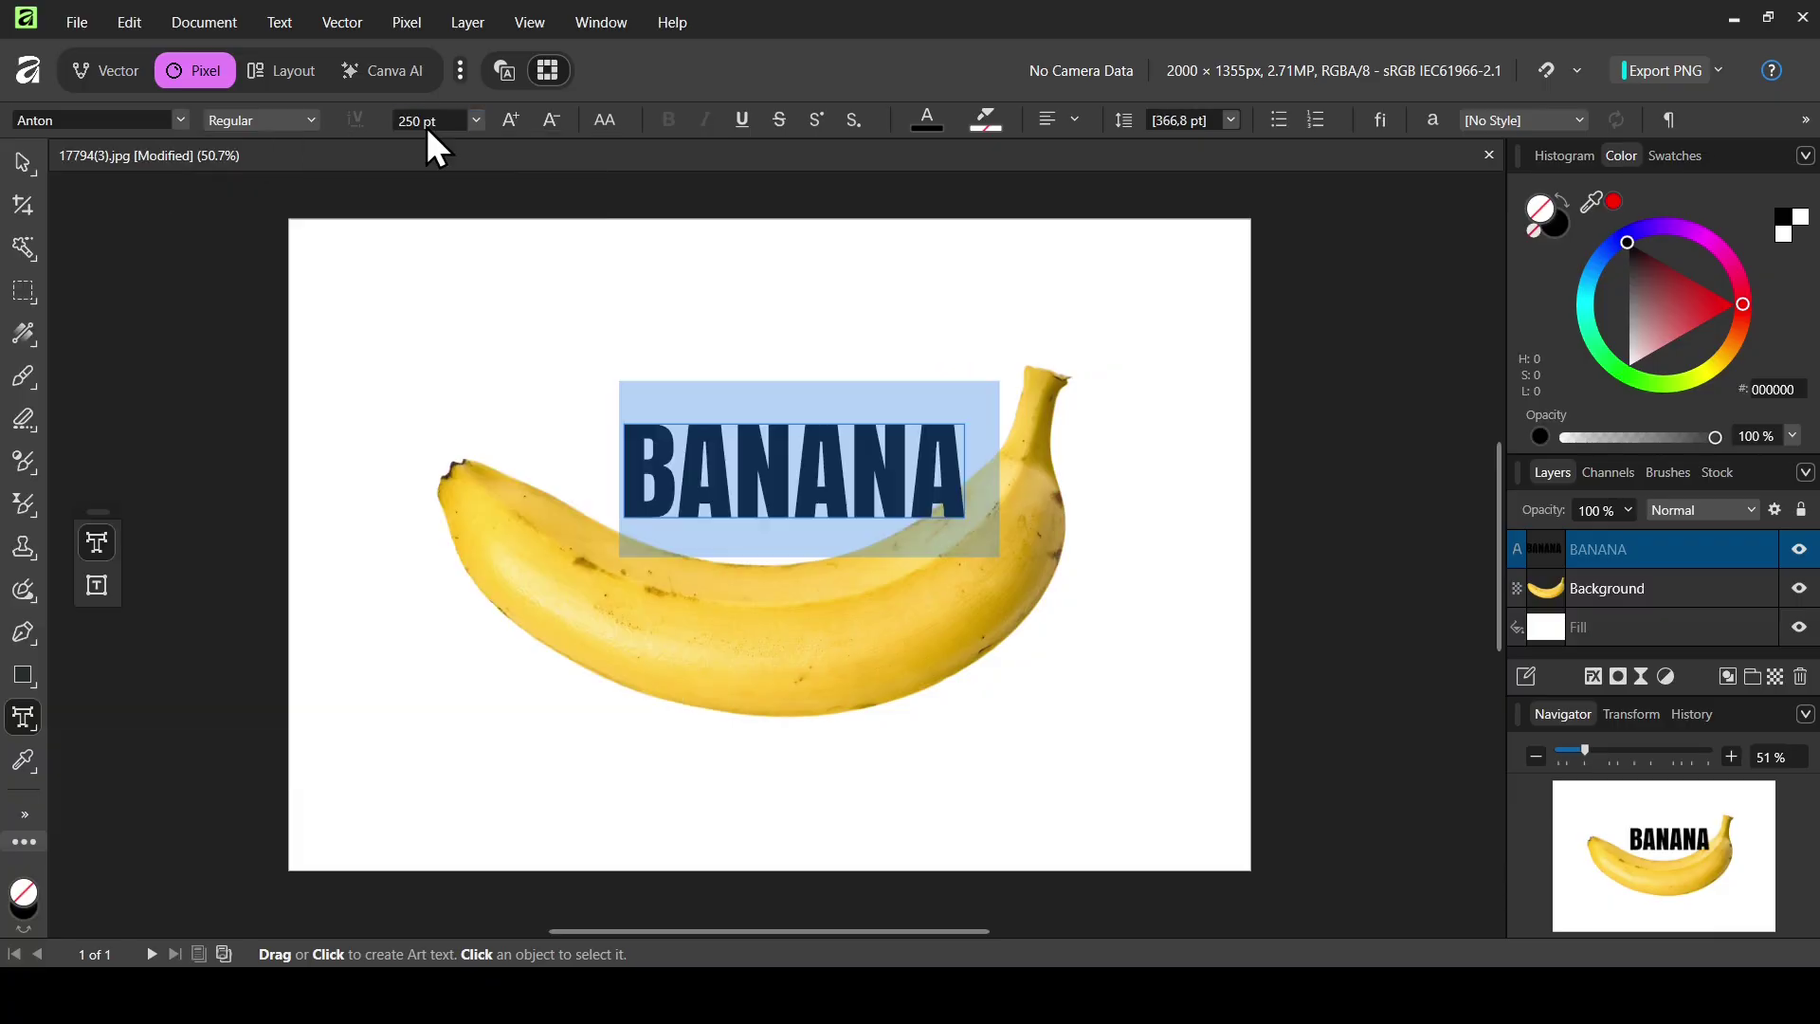
{"action": "left_click", "coordinate": [425, 121]}
{"action": "type", "text": "3"}
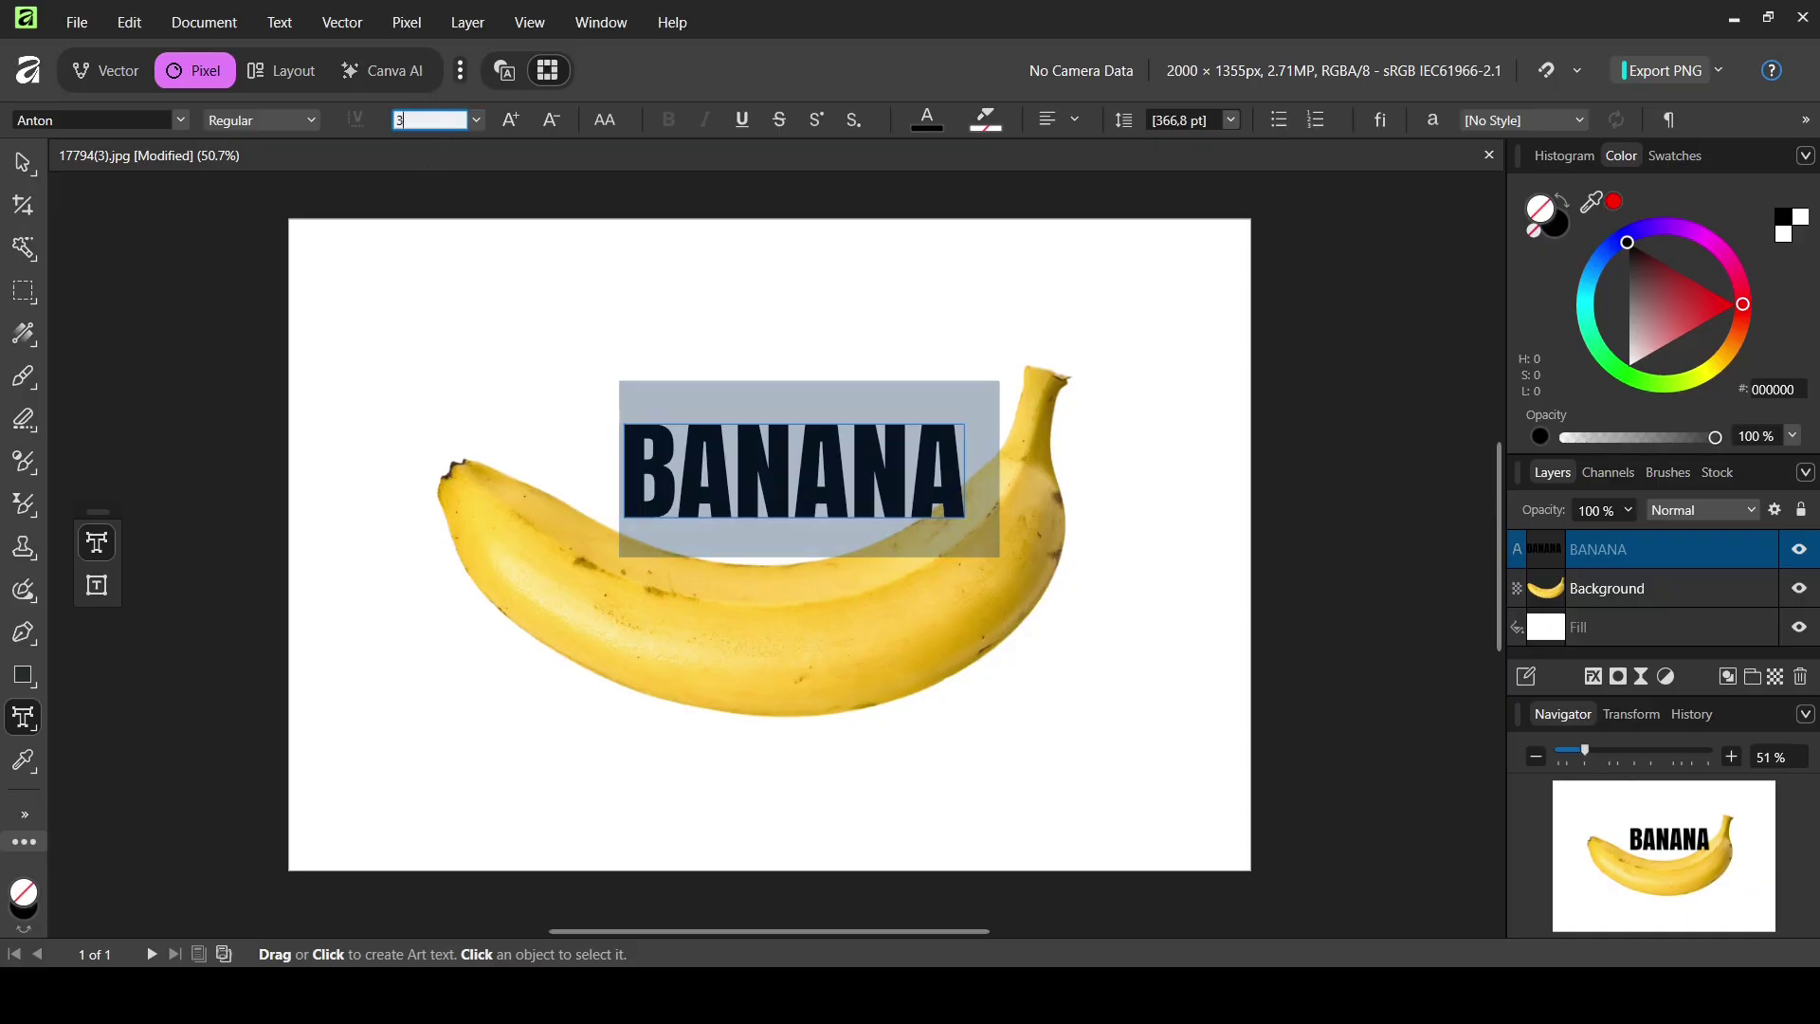
{"action": "type", "text": "00"}
{"action": "key", "text": "Return"}
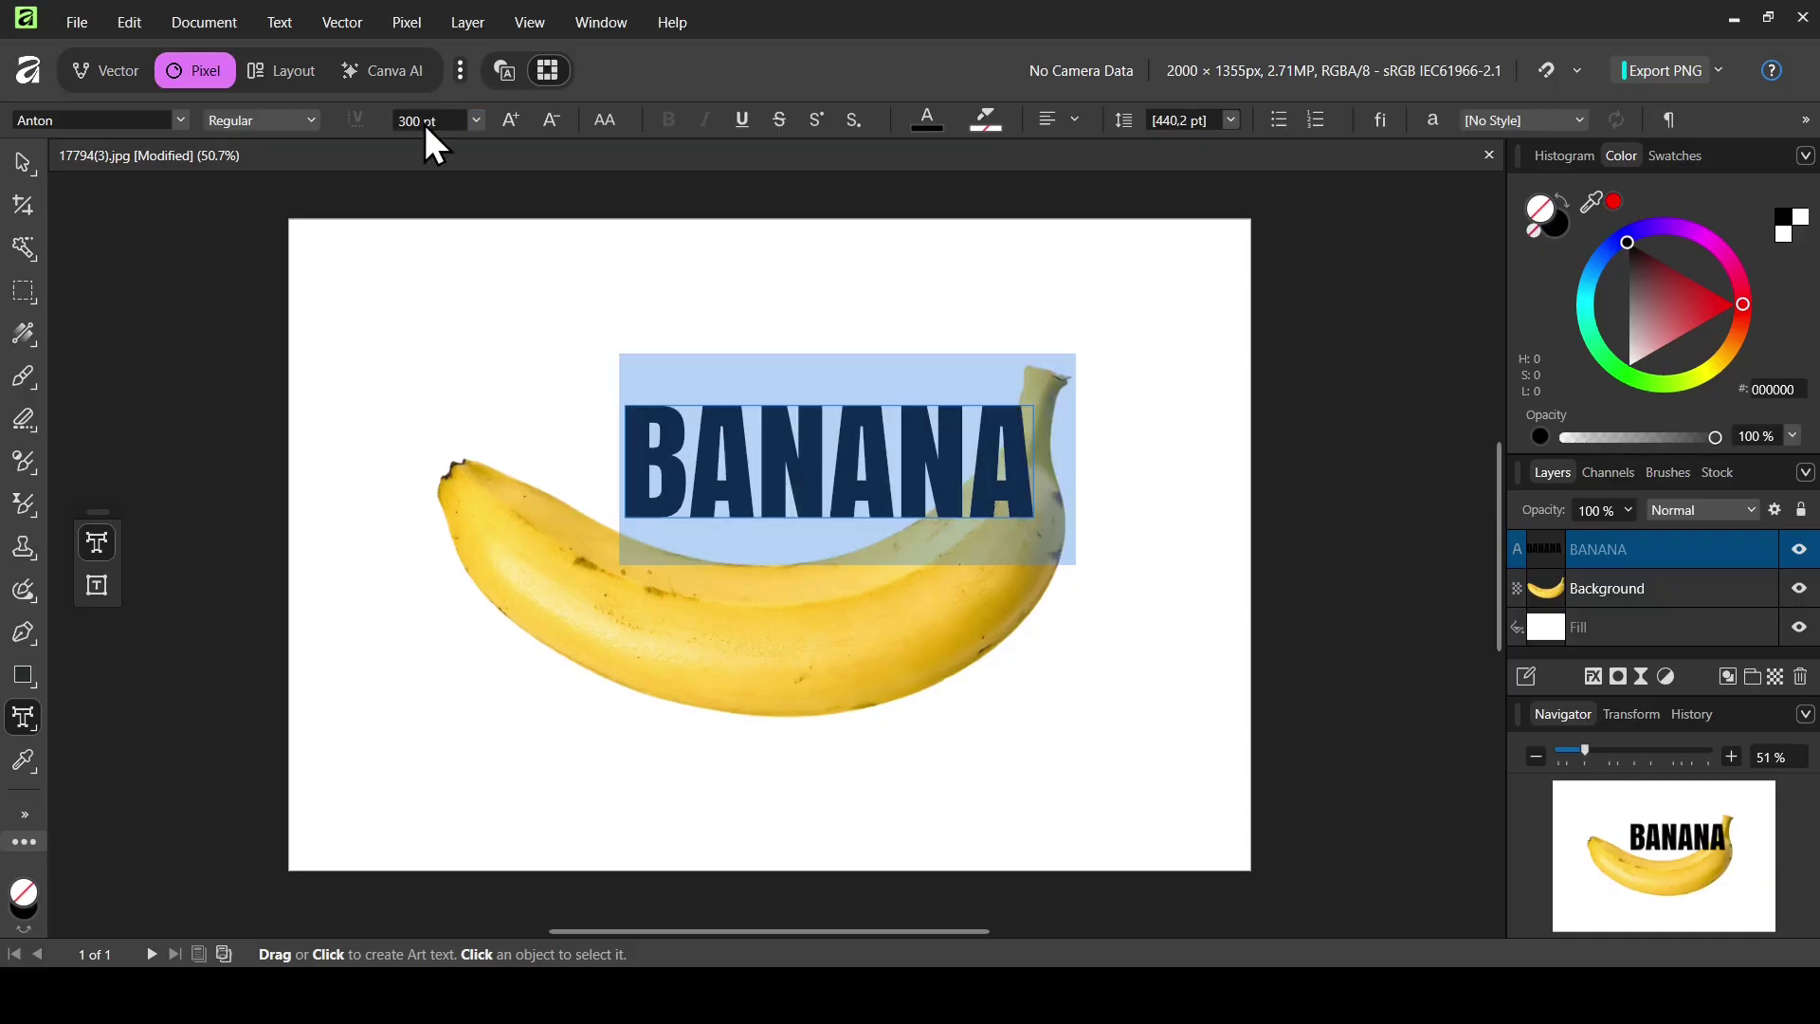
Move BANANA down across the middle of the banana.
{"action": "left_click", "coordinate": [26, 163]}
{"action": "left_click", "coordinate": [135, 159]}
{"action": "left_click_drag", "start_coordinate": [897, 438], "coordinate": [845, 553]}
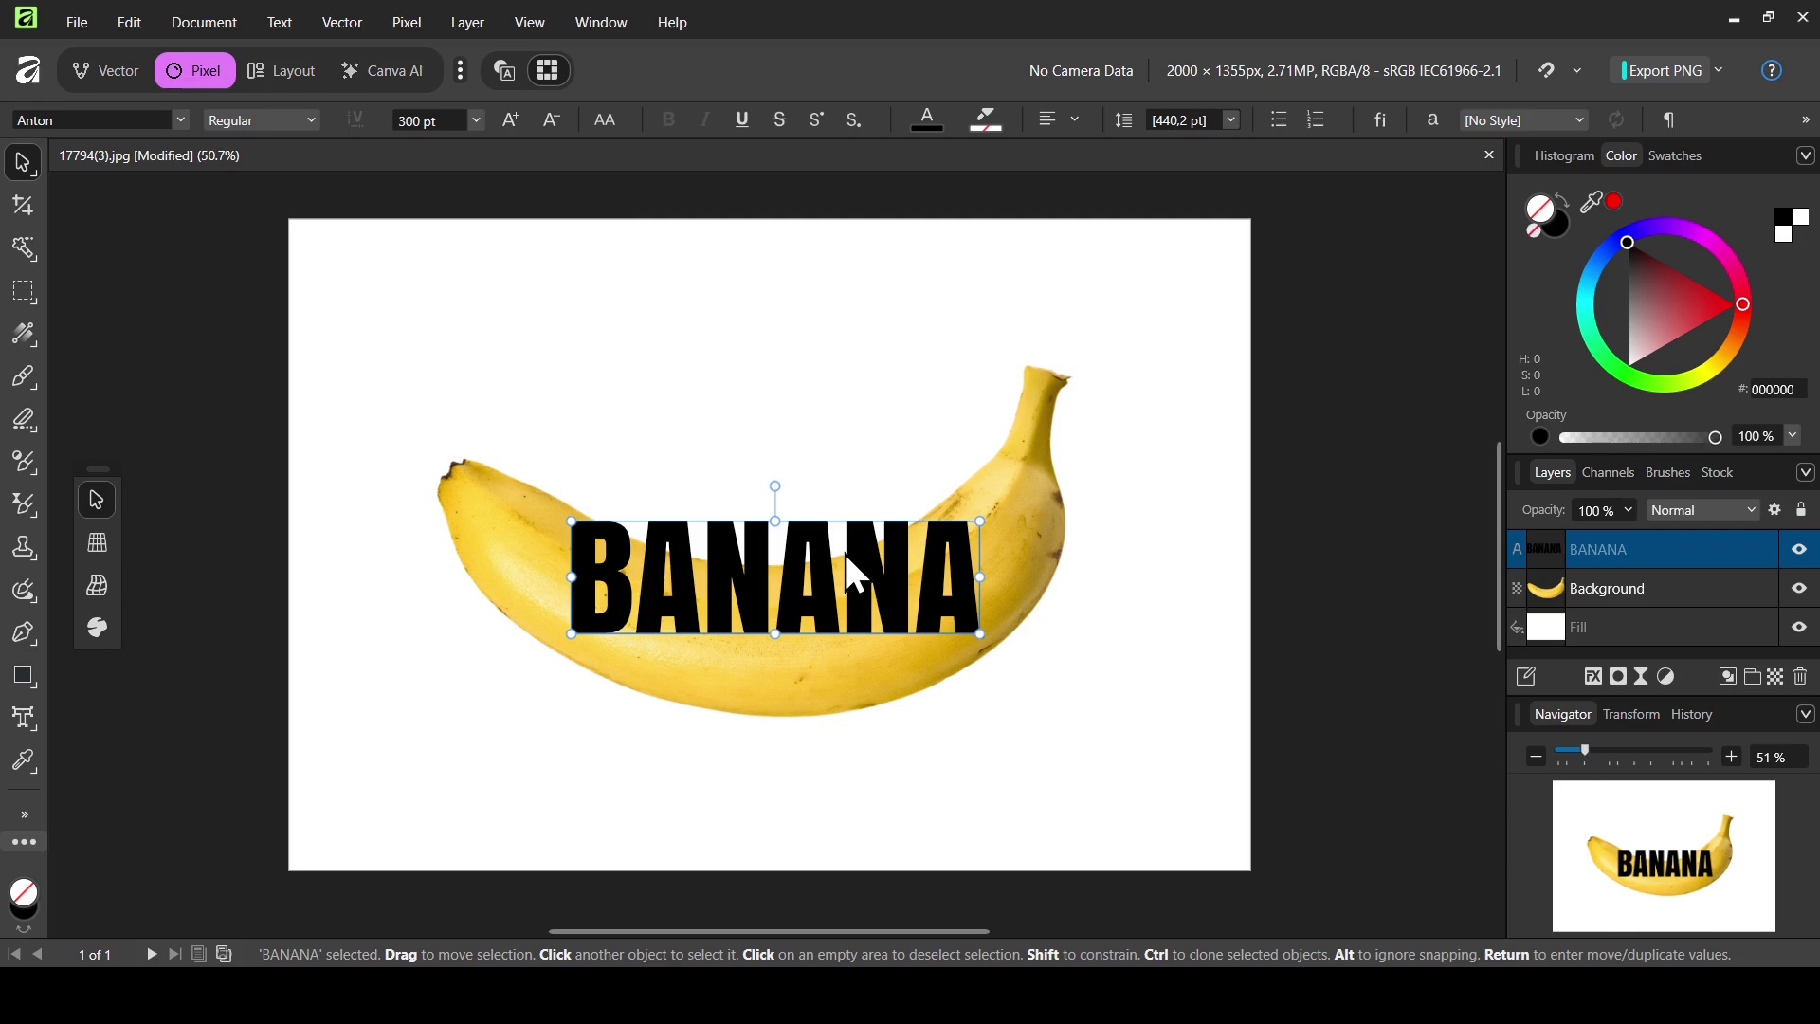
Apply a Quad warp to BANANA, lowering bottom corners, raising top corners, bowing the bottom edge.
{"action": "left_click", "coordinate": [344, 23]}
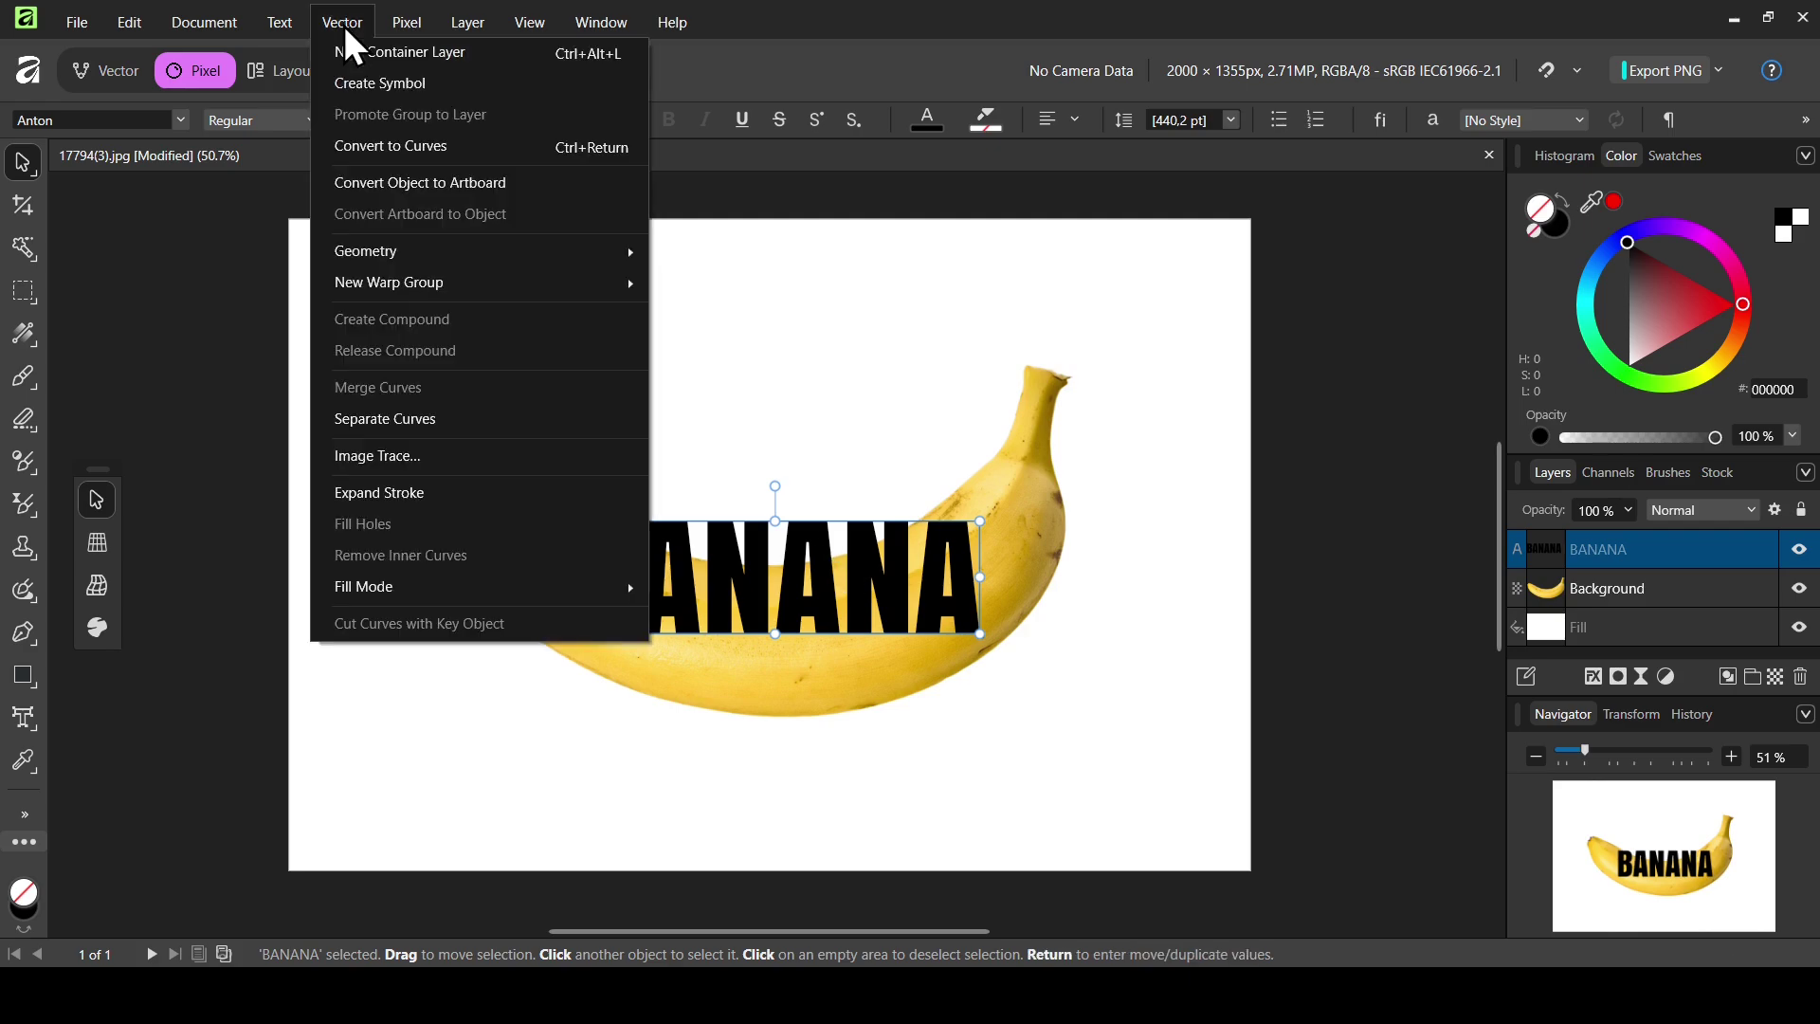
{"action": "mouse_move", "coordinate": [472, 284]}
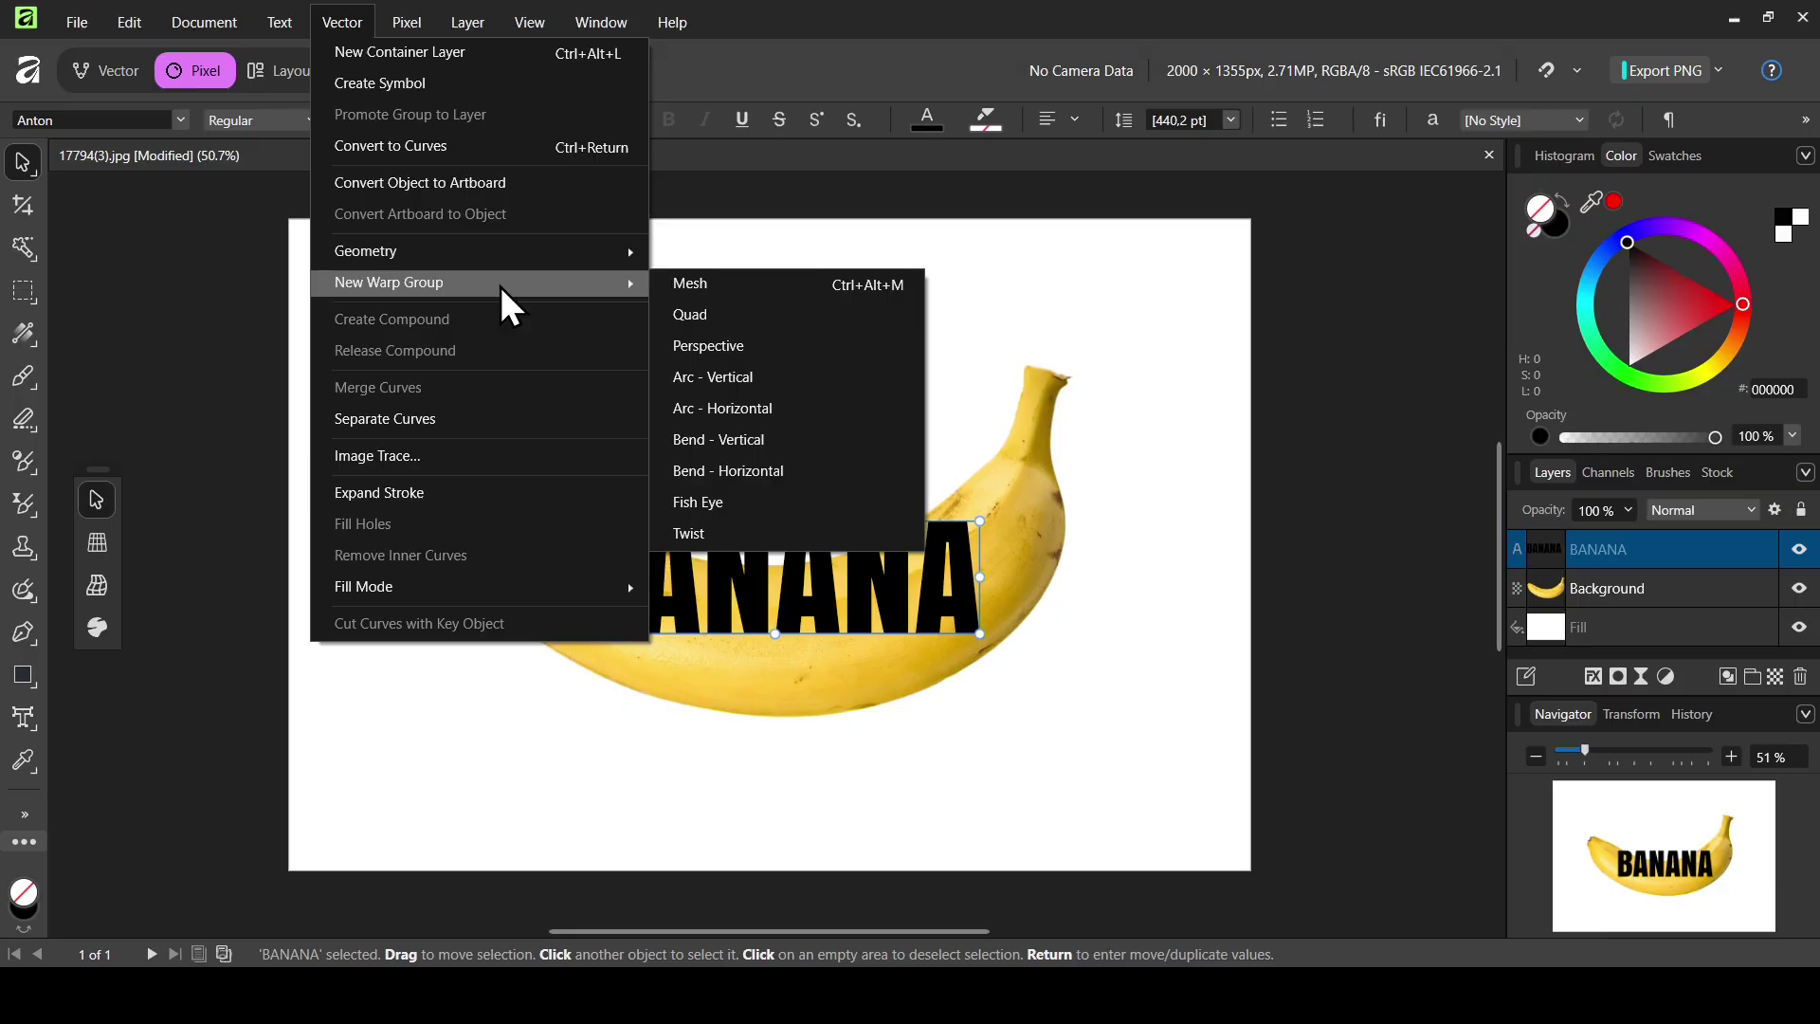
{"action": "left_click", "coordinate": [713, 319]}
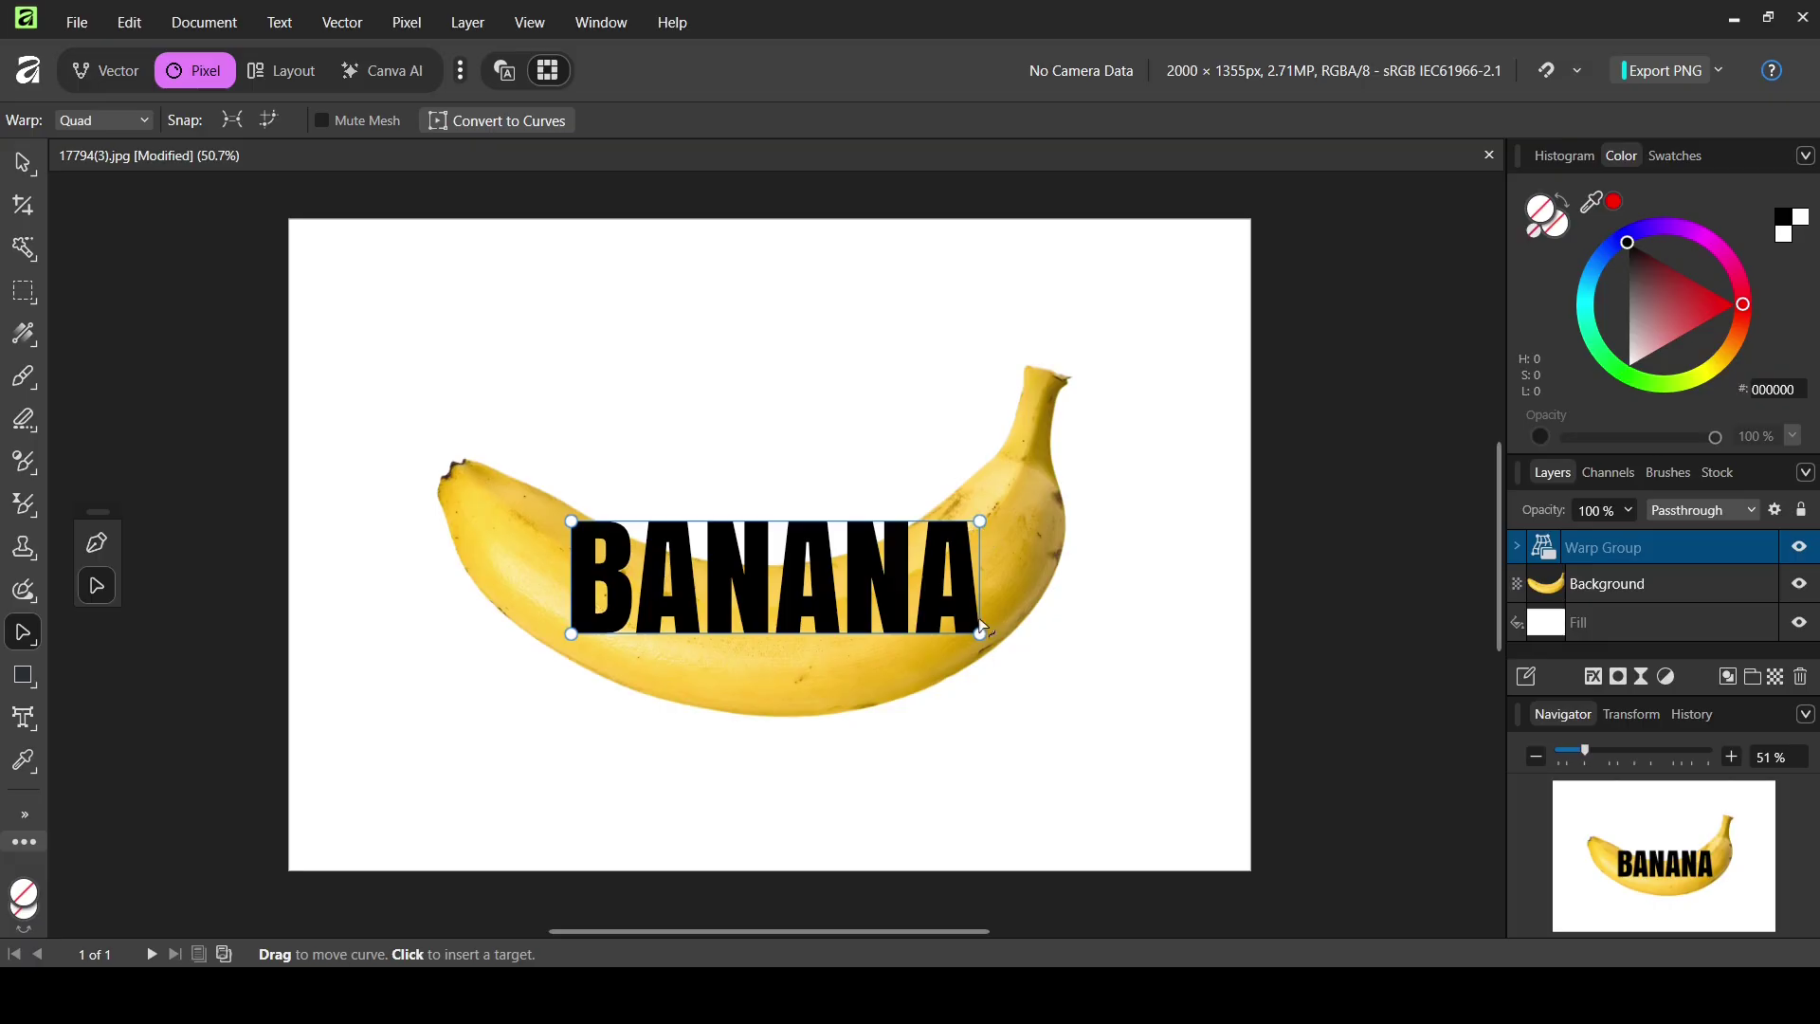
{"action": "left_click_drag", "start_coordinate": [980, 637], "coordinate": [983, 663]}
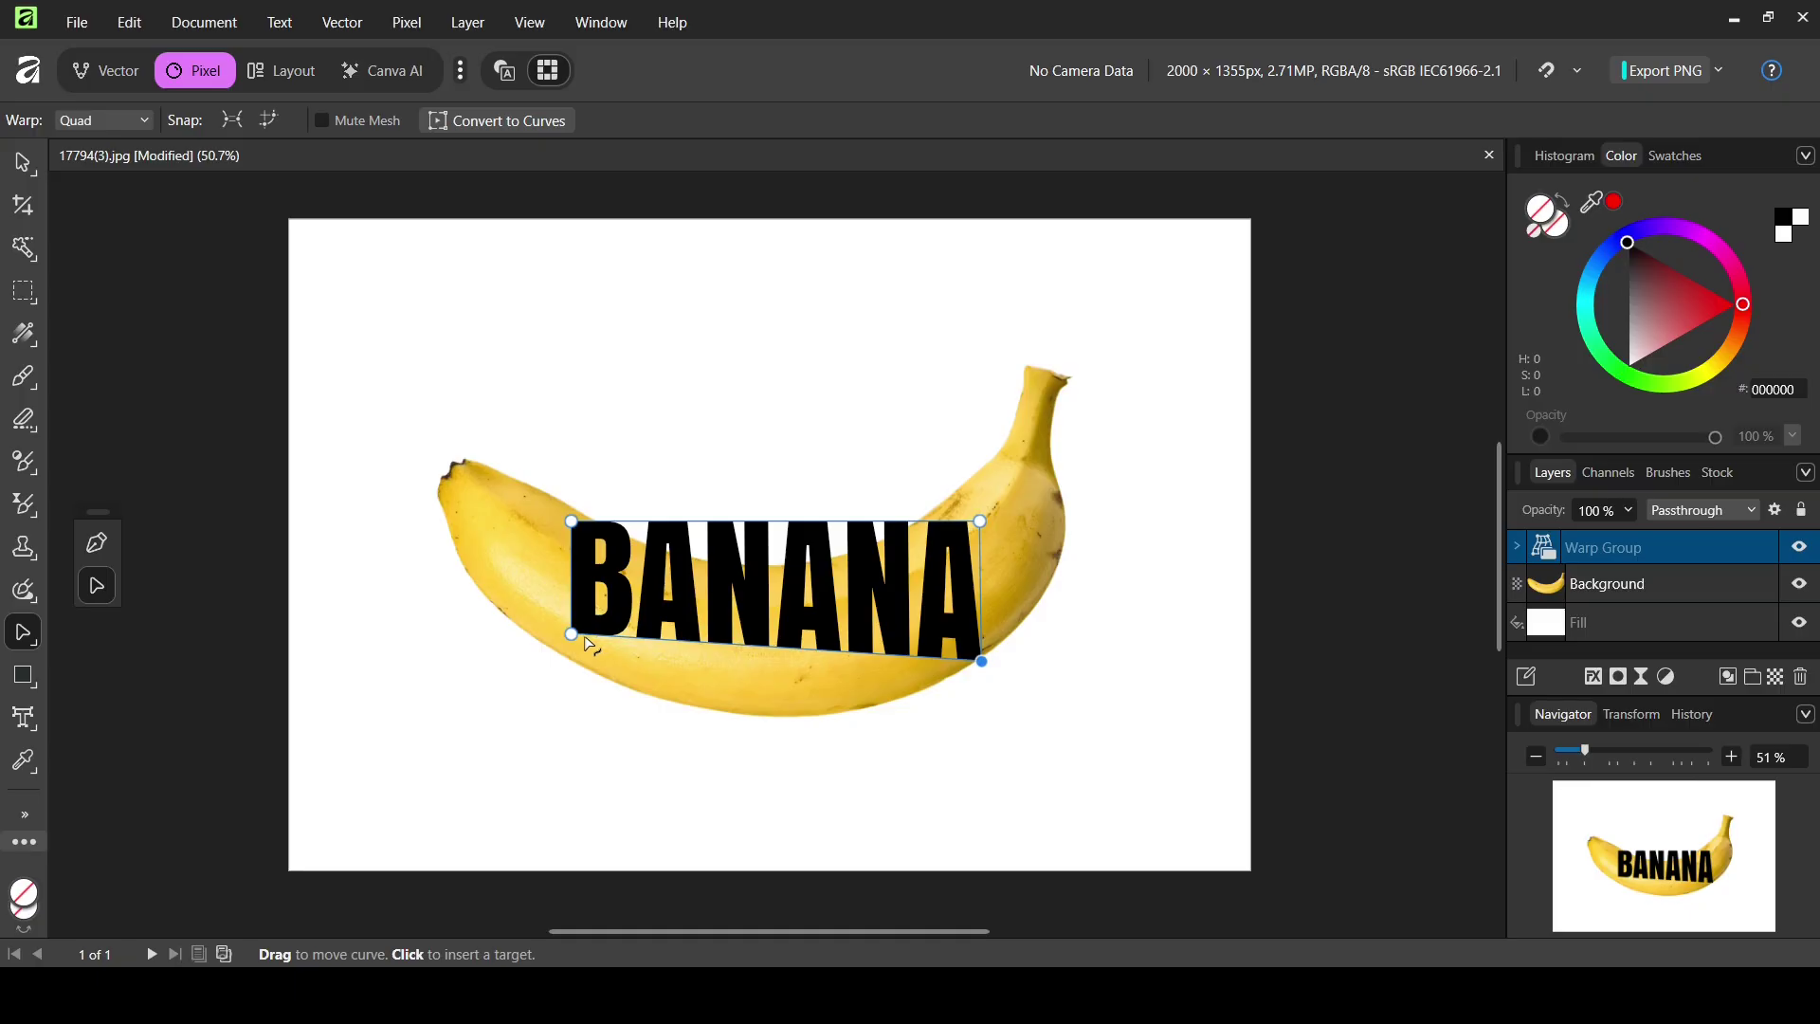
{"action": "left_click_drag", "start_coordinate": [570, 637], "coordinate": [568, 671]}
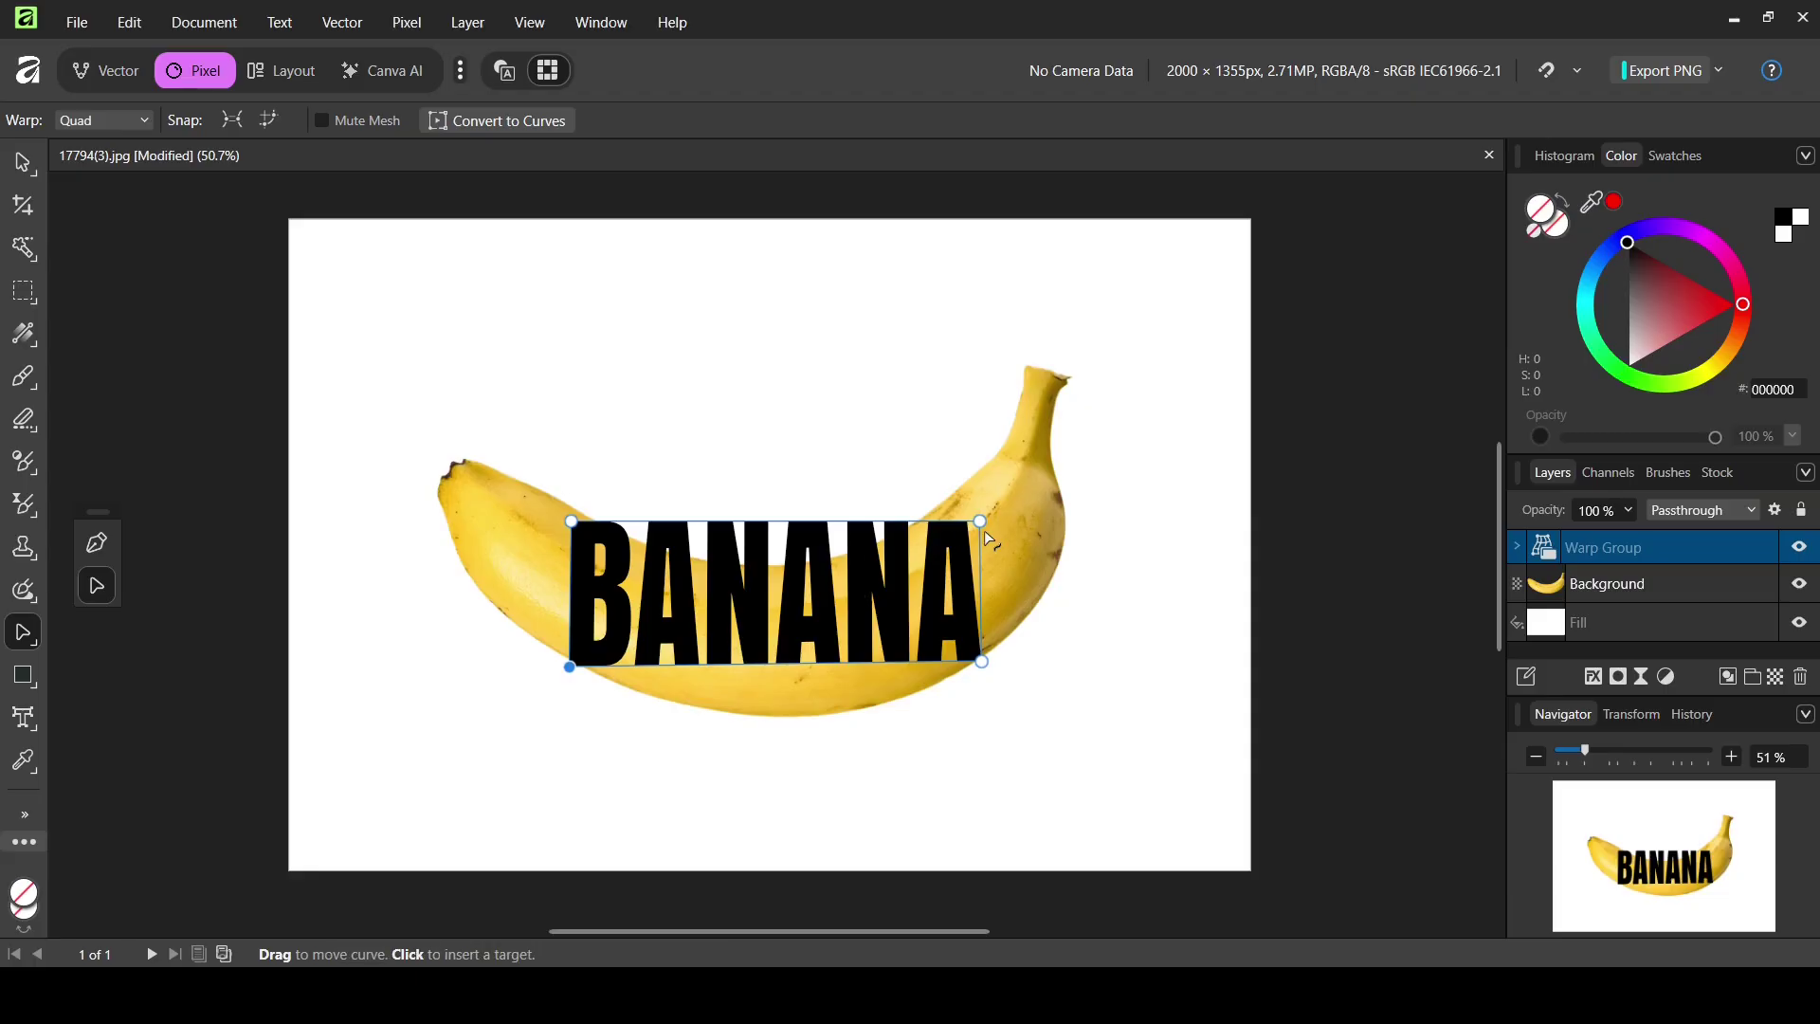
{"action": "left_click_drag", "start_coordinate": [981, 523], "coordinate": [977, 478]}
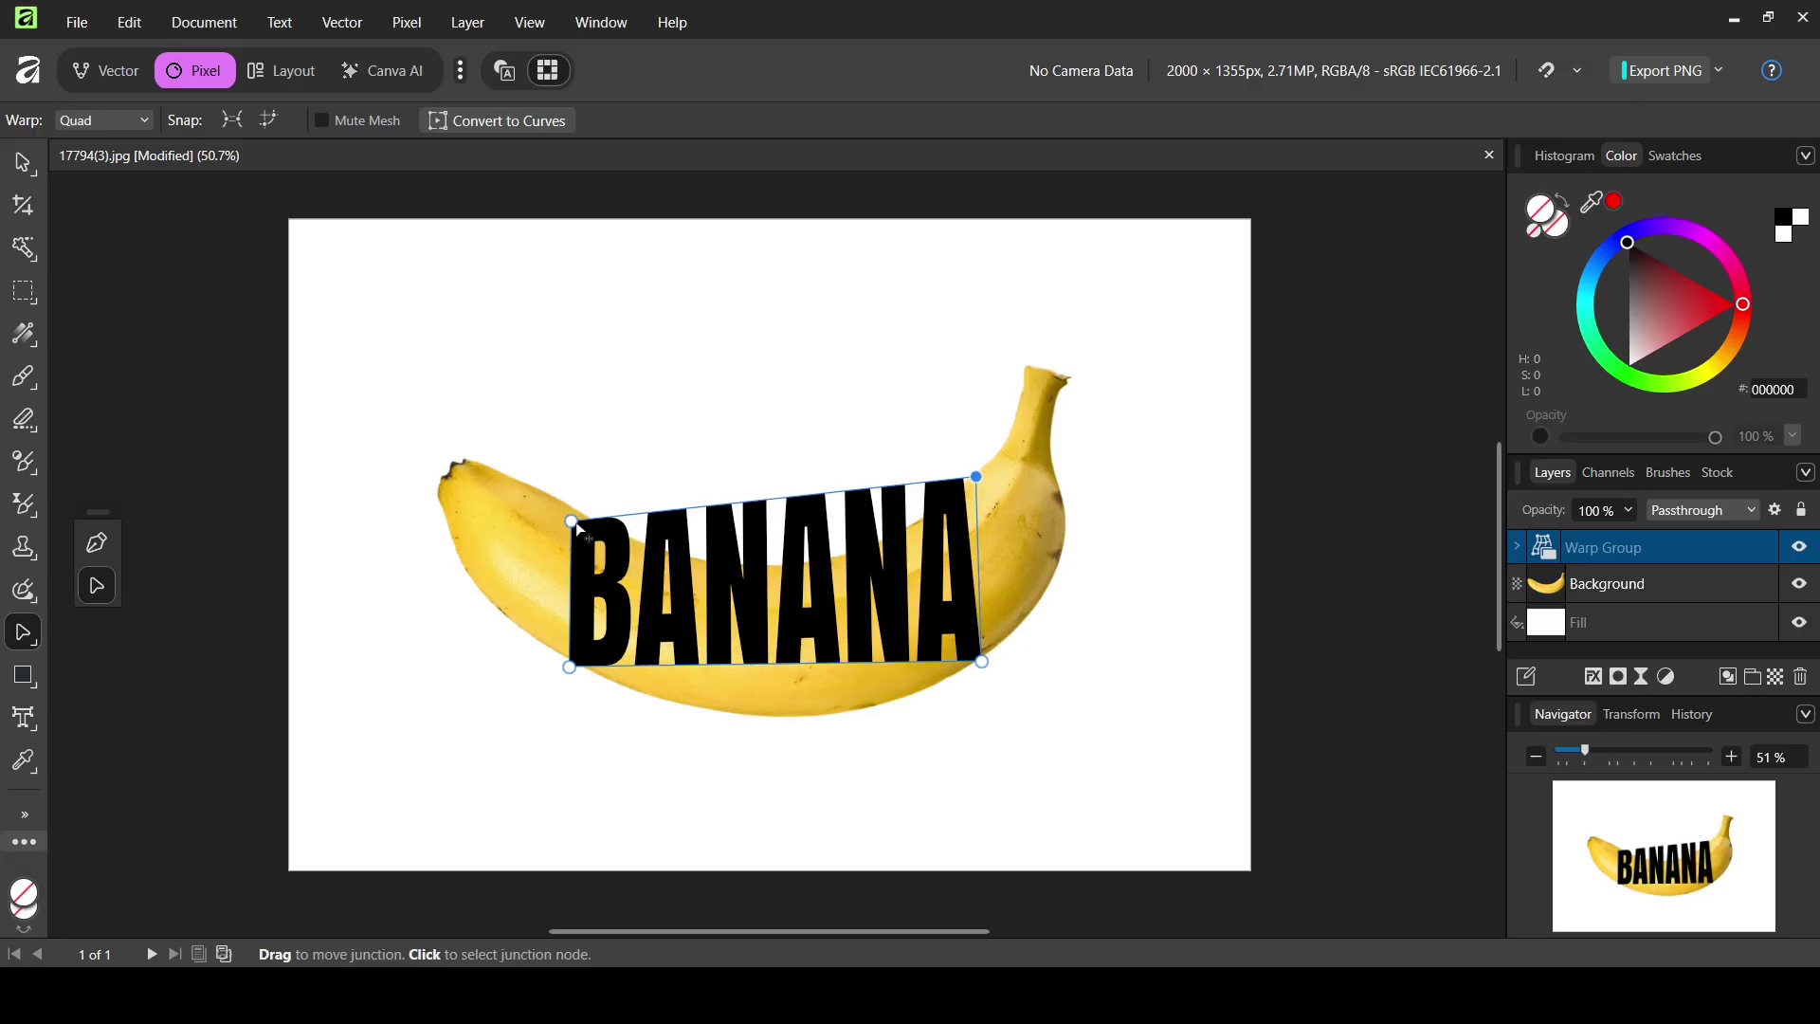
{"action": "left_click_drag", "start_coordinate": [572, 521], "coordinate": [587, 485]}
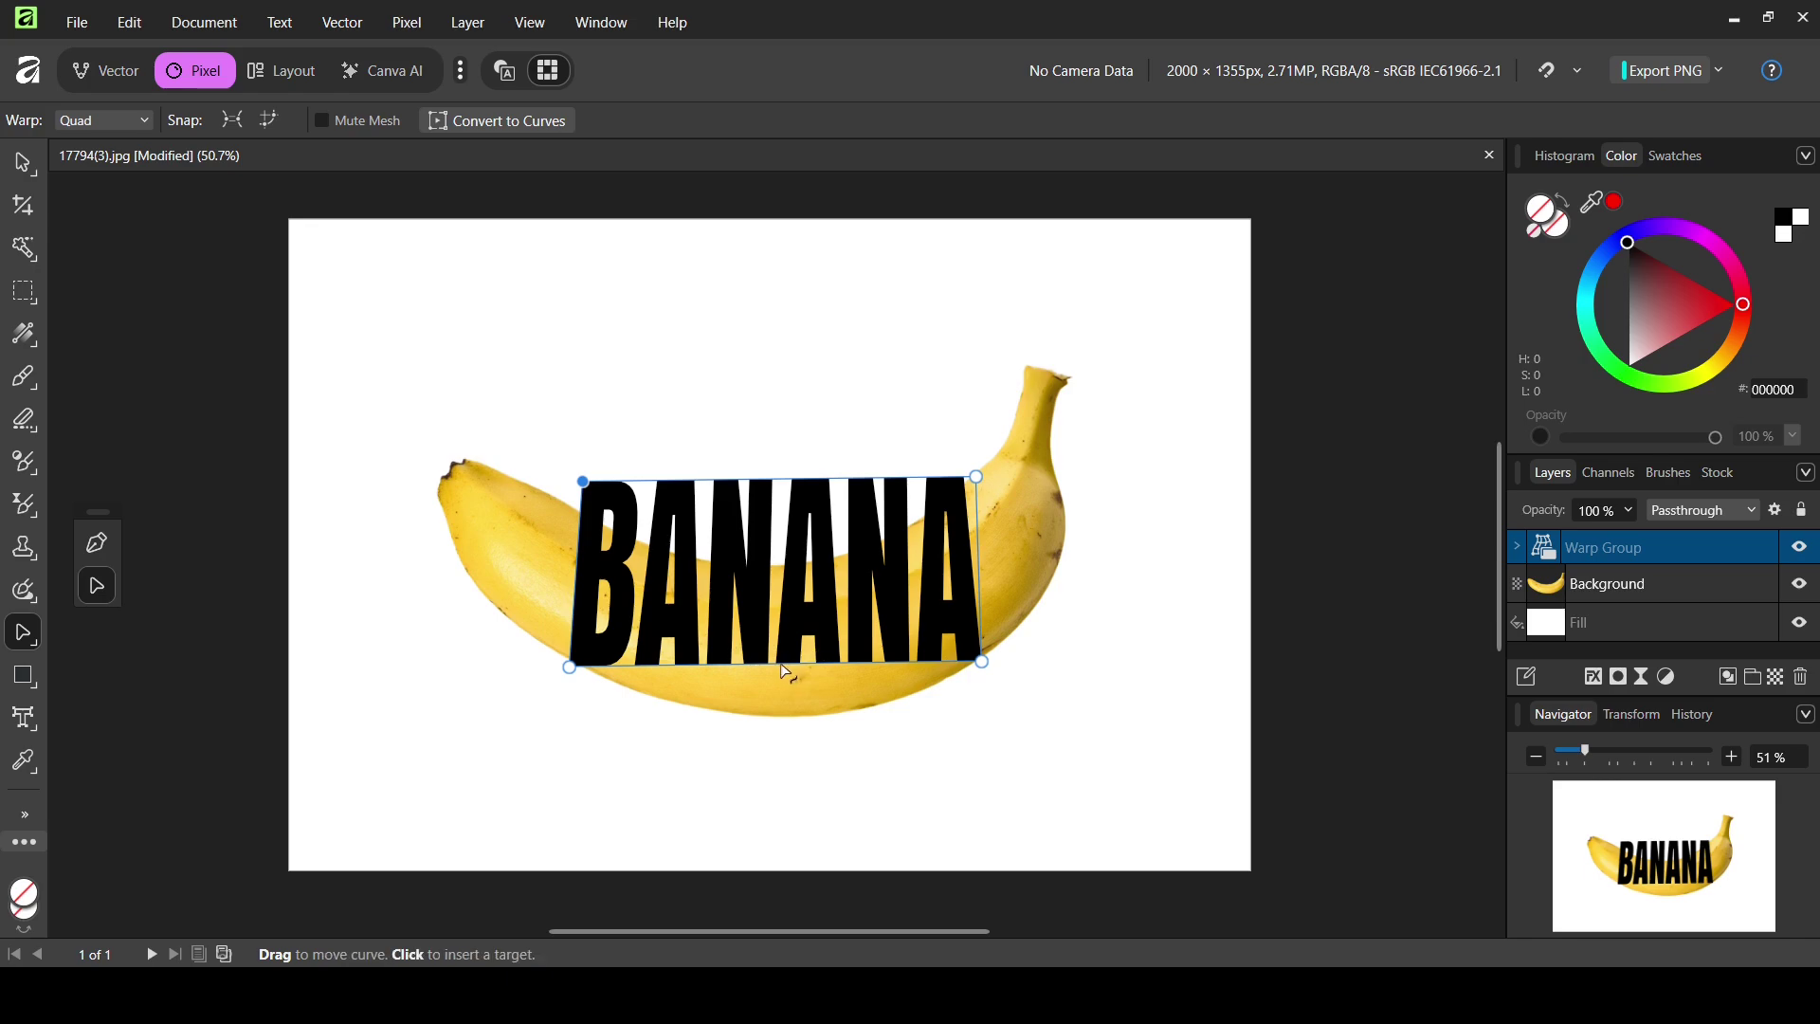
{"action": "left_click_drag", "start_coordinate": [770, 667], "coordinate": [787, 734]}
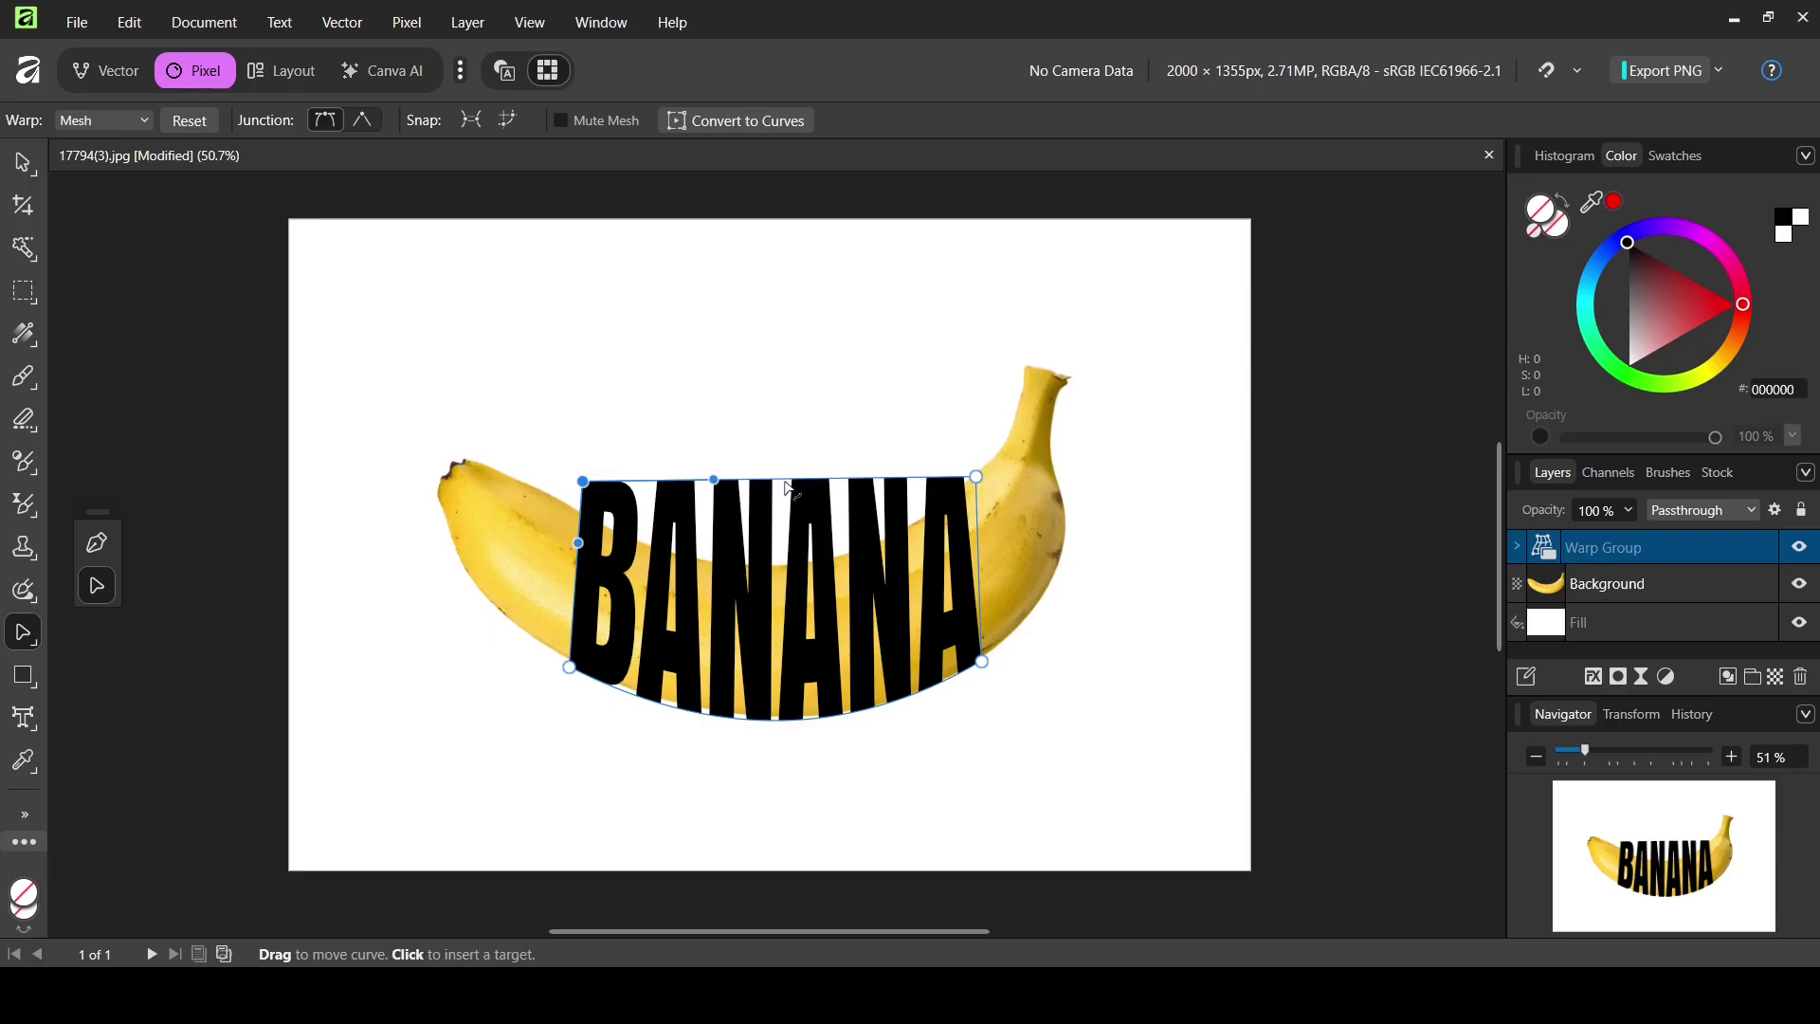
Bend BANANA's top edge downward and fine-tune the top-left corner and arc depth.
{"action": "left_click_drag", "start_coordinate": [791, 490], "coordinate": [788, 577]}
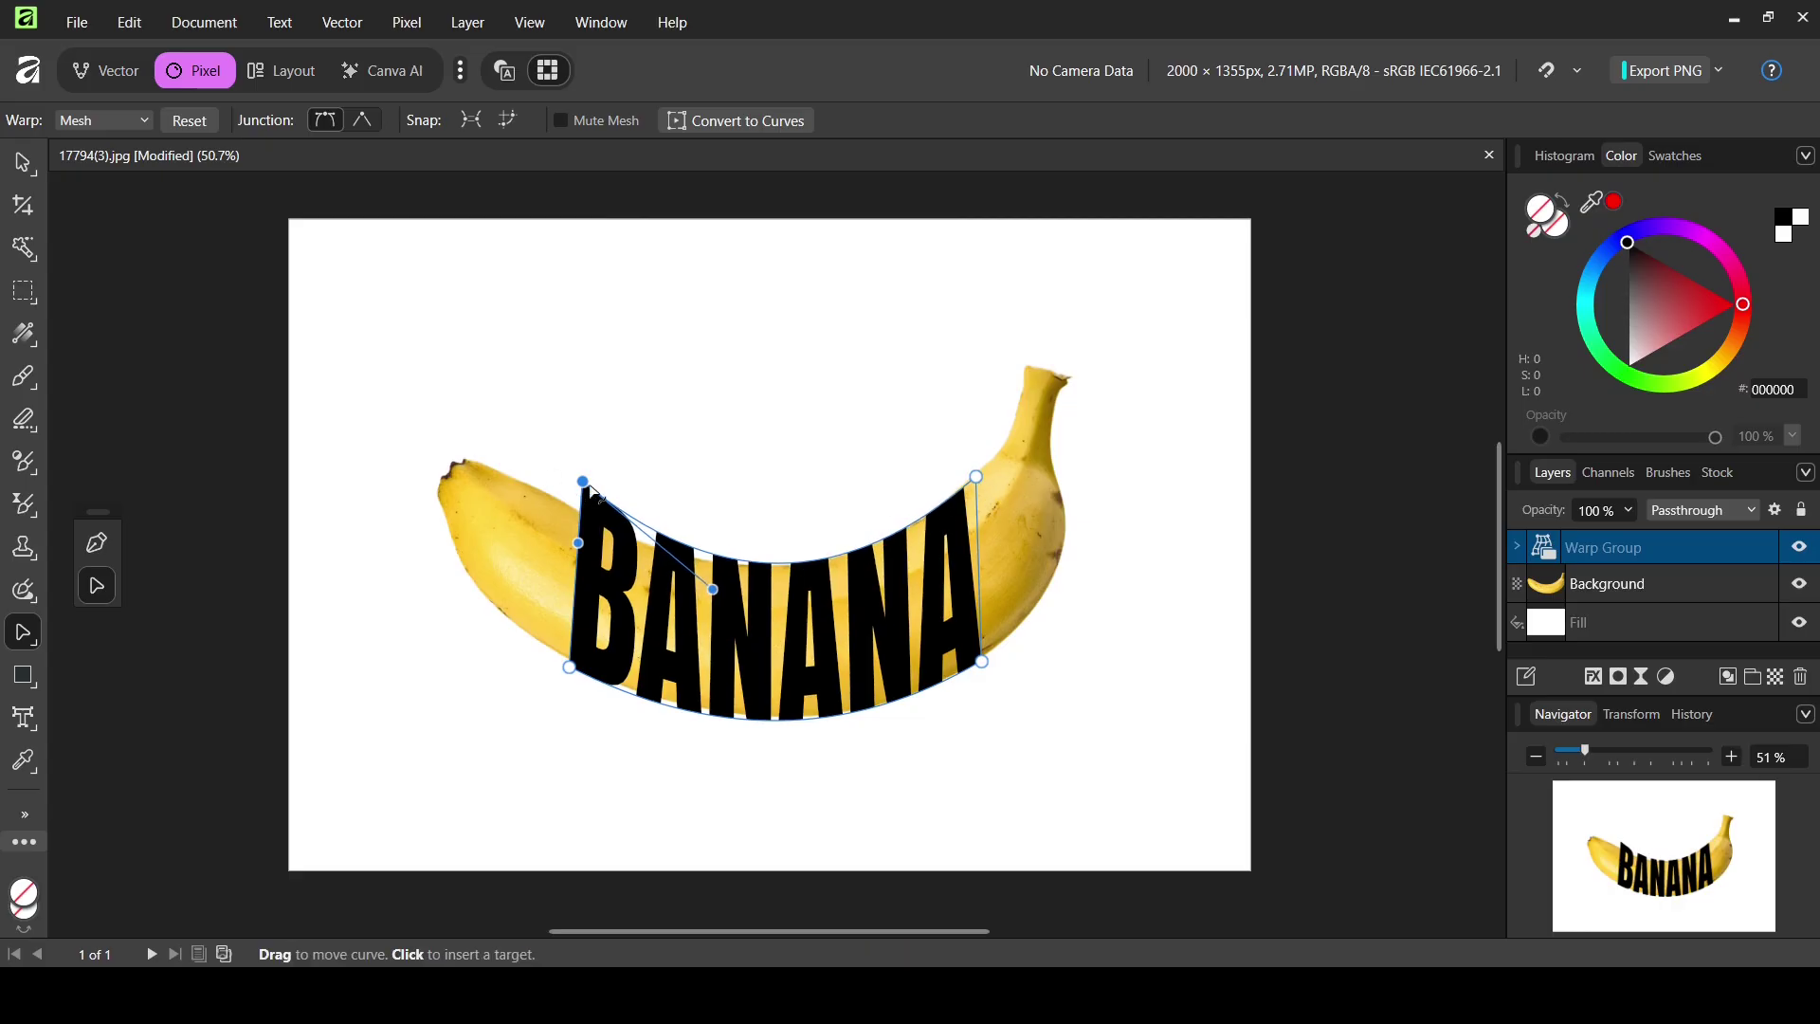
{"action": "left_click_drag", "start_coordinate": [591, 492], "coordinate": [595, 500]}
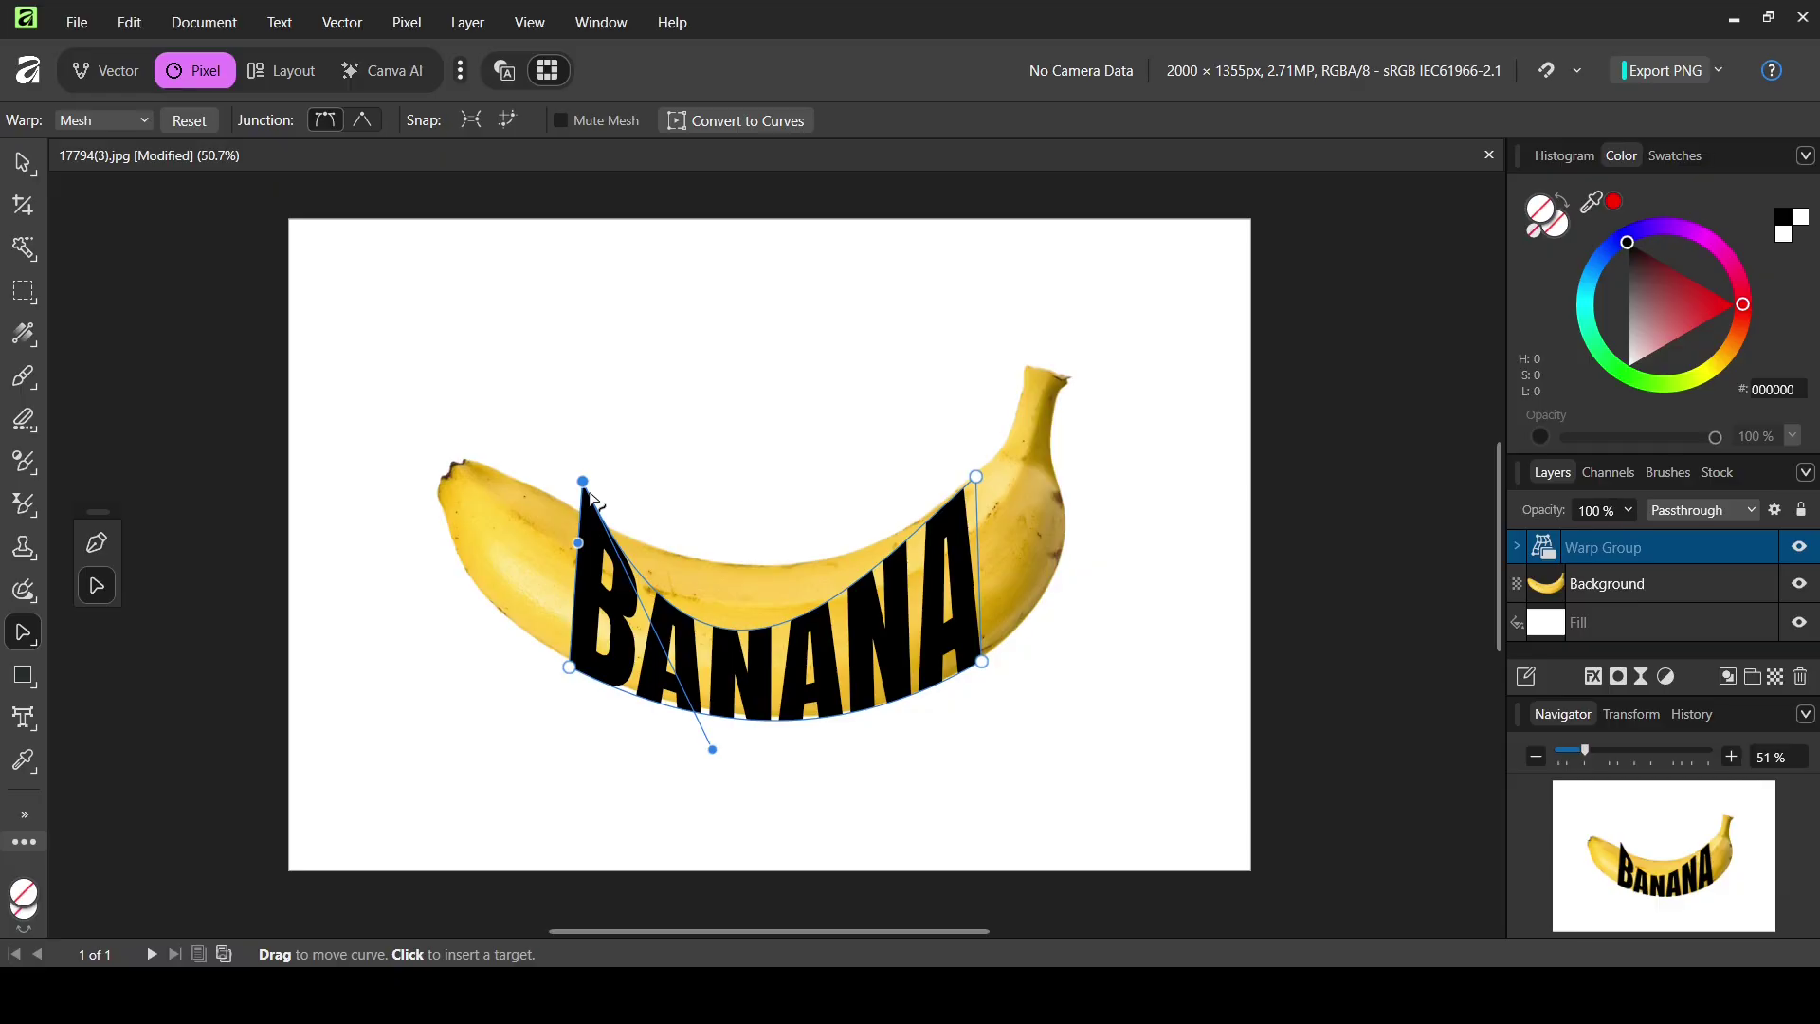
{"action": "key", "text": "ctrl+z"}
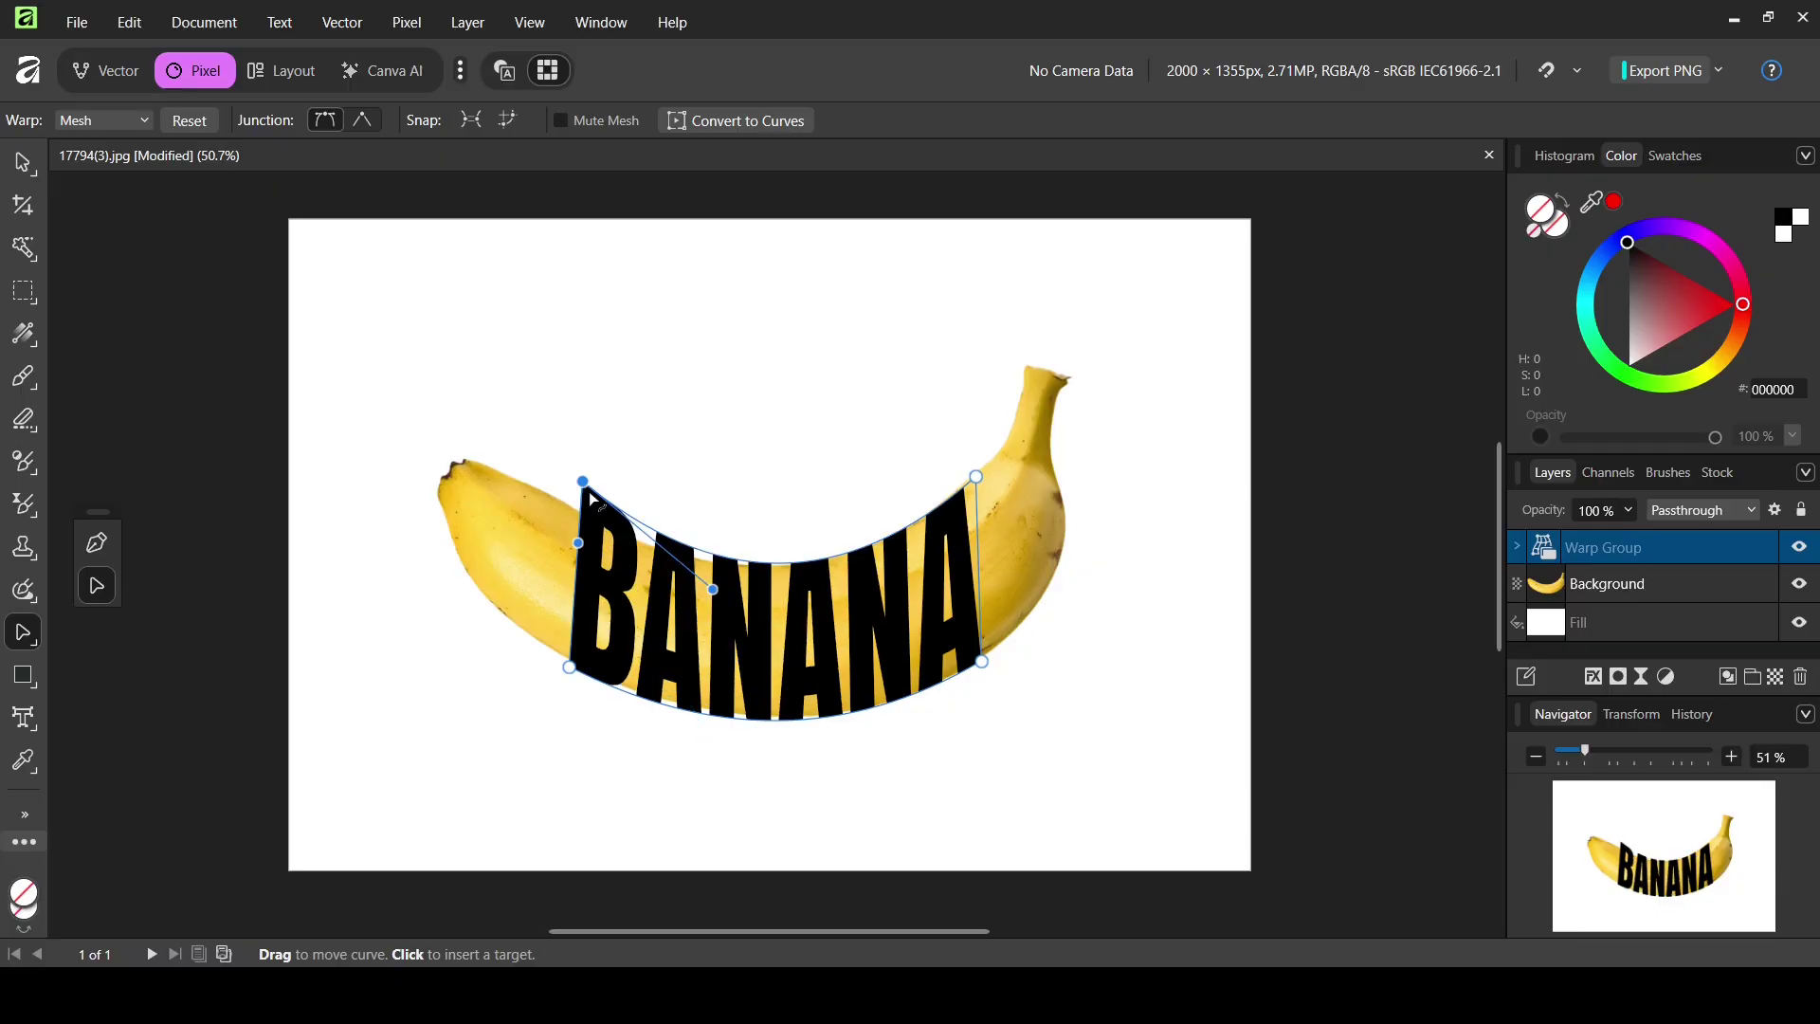
{"action": "left_click_drag", "start_coordinate": [587, 489], "coordinate": [590, 505]}
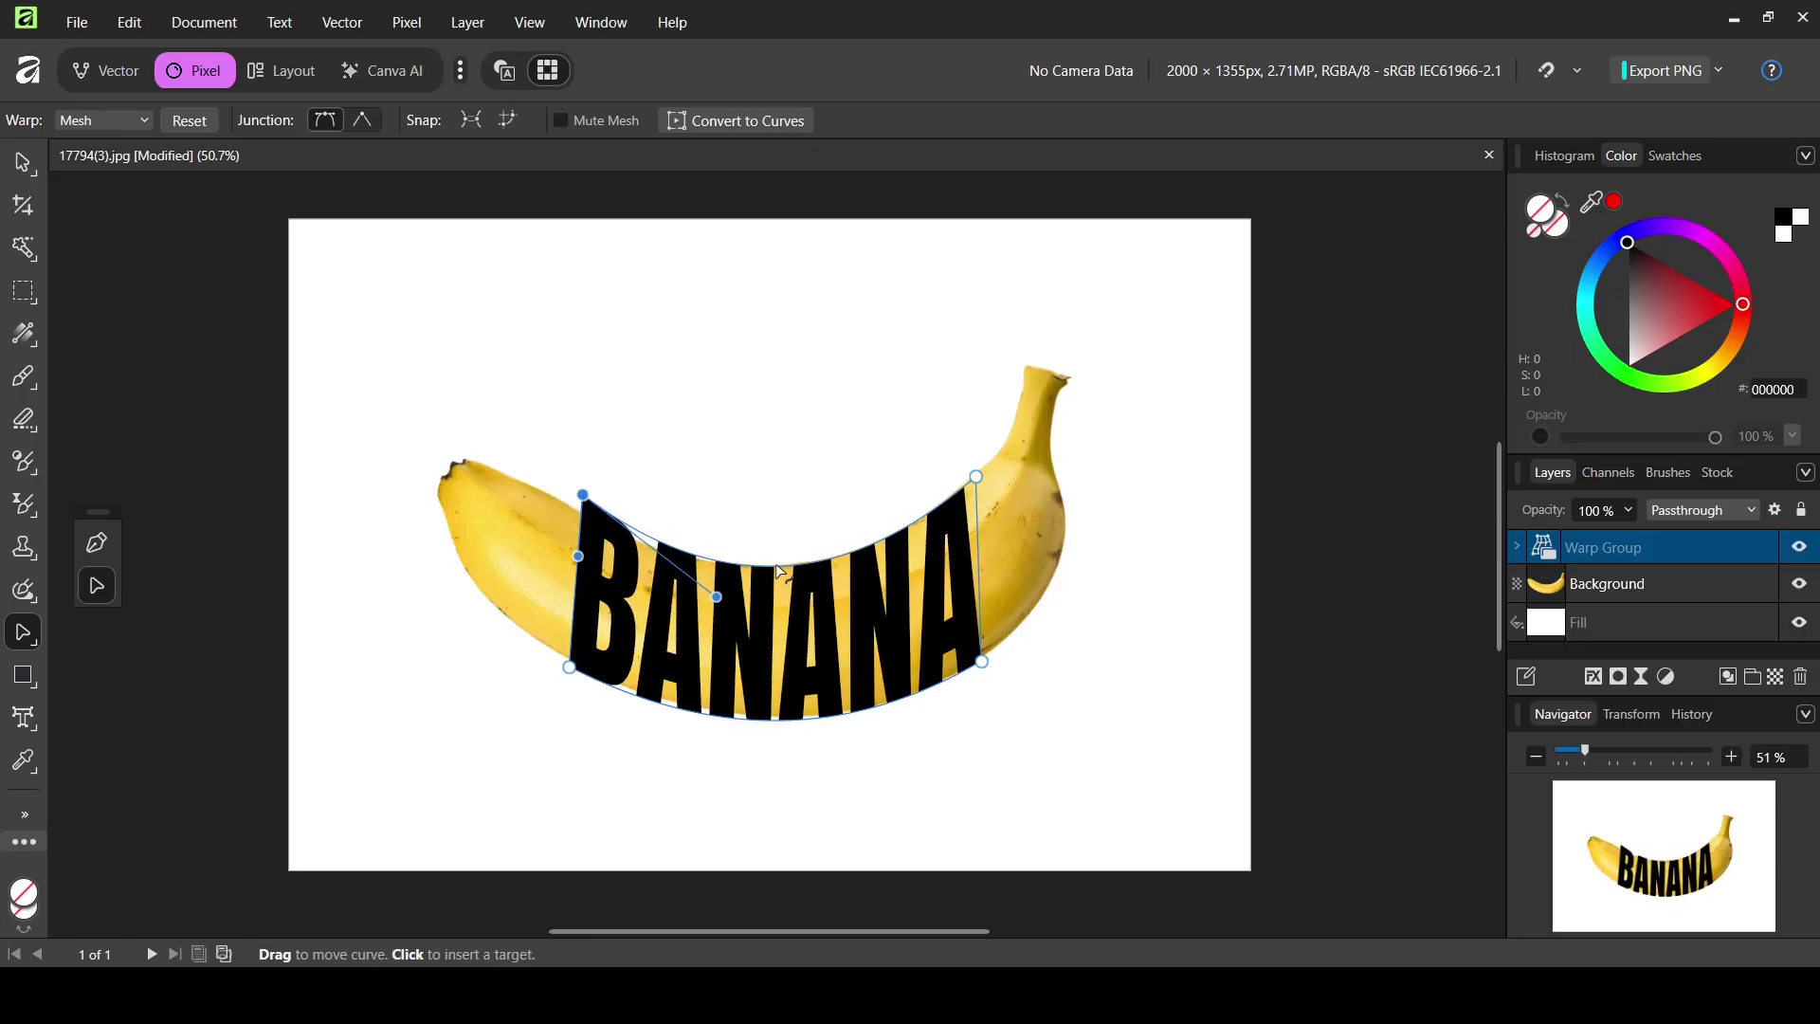
{"action": "left_click_drag", "start_coordinate": [589, 509], "coordinate": [590, 513]}
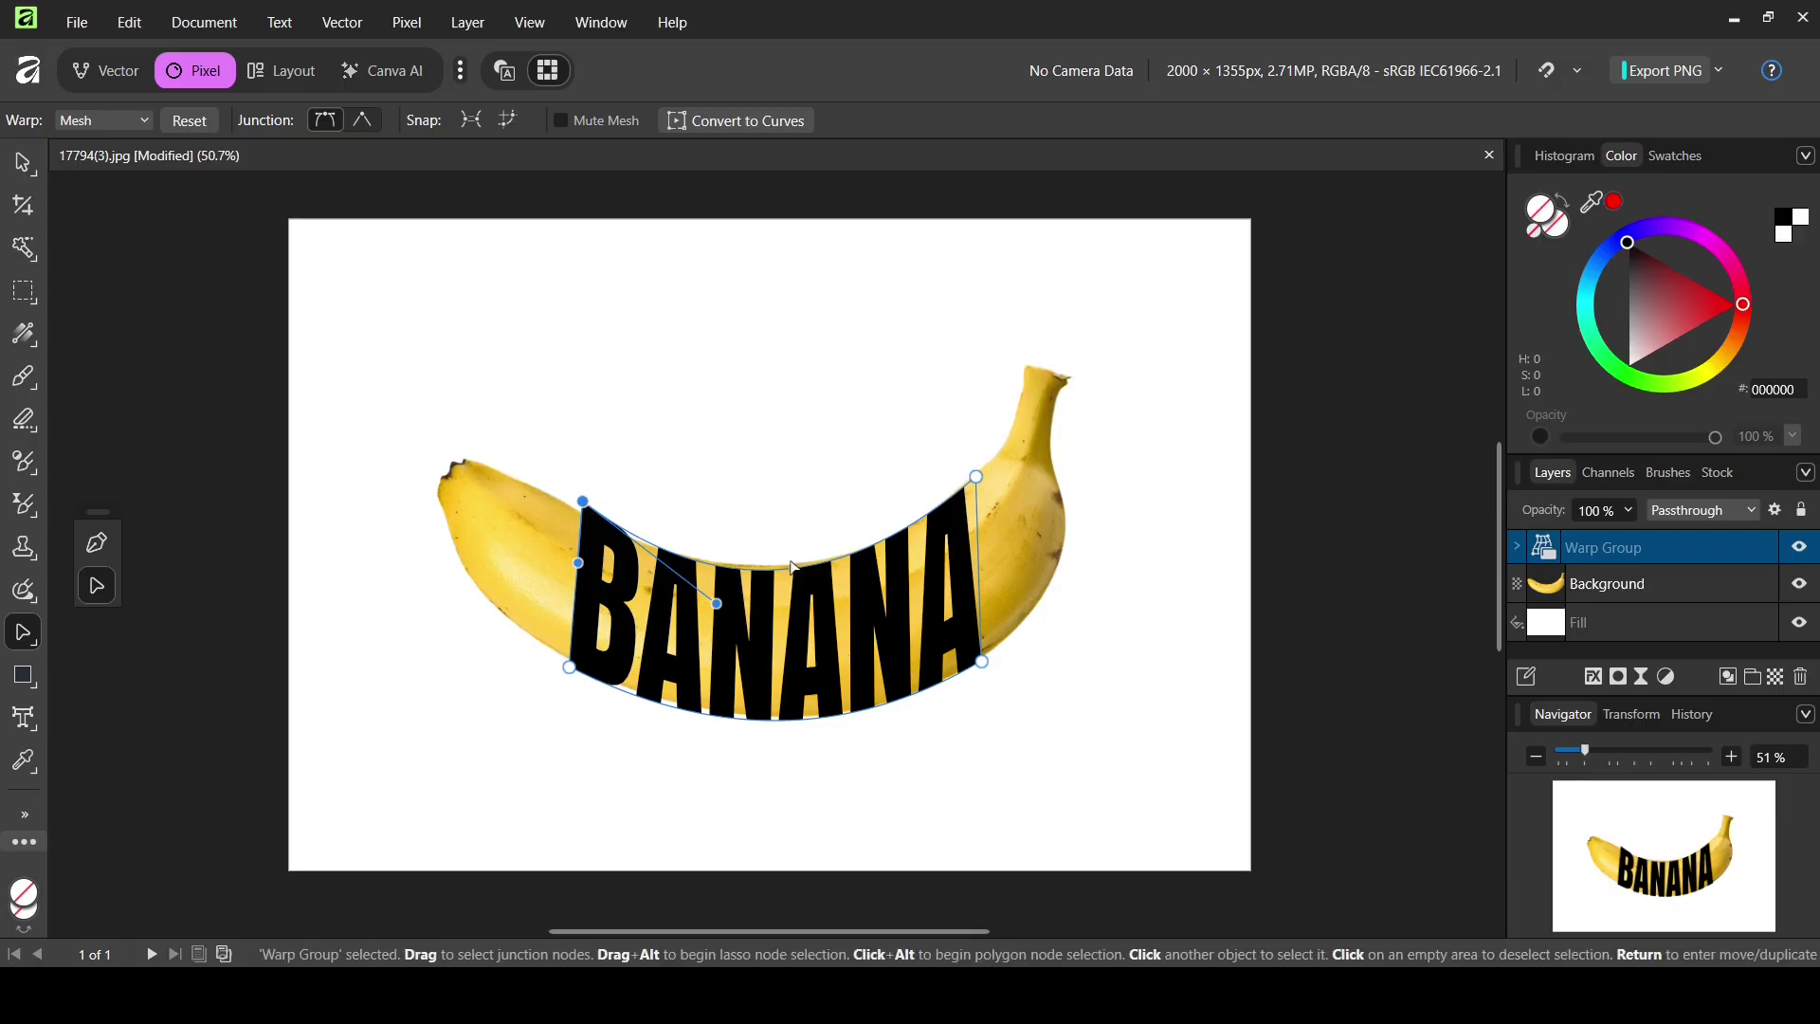
{"action": "left_click_drag", "start_coordinate": [788, 574], "coordinate": [789, 567]}
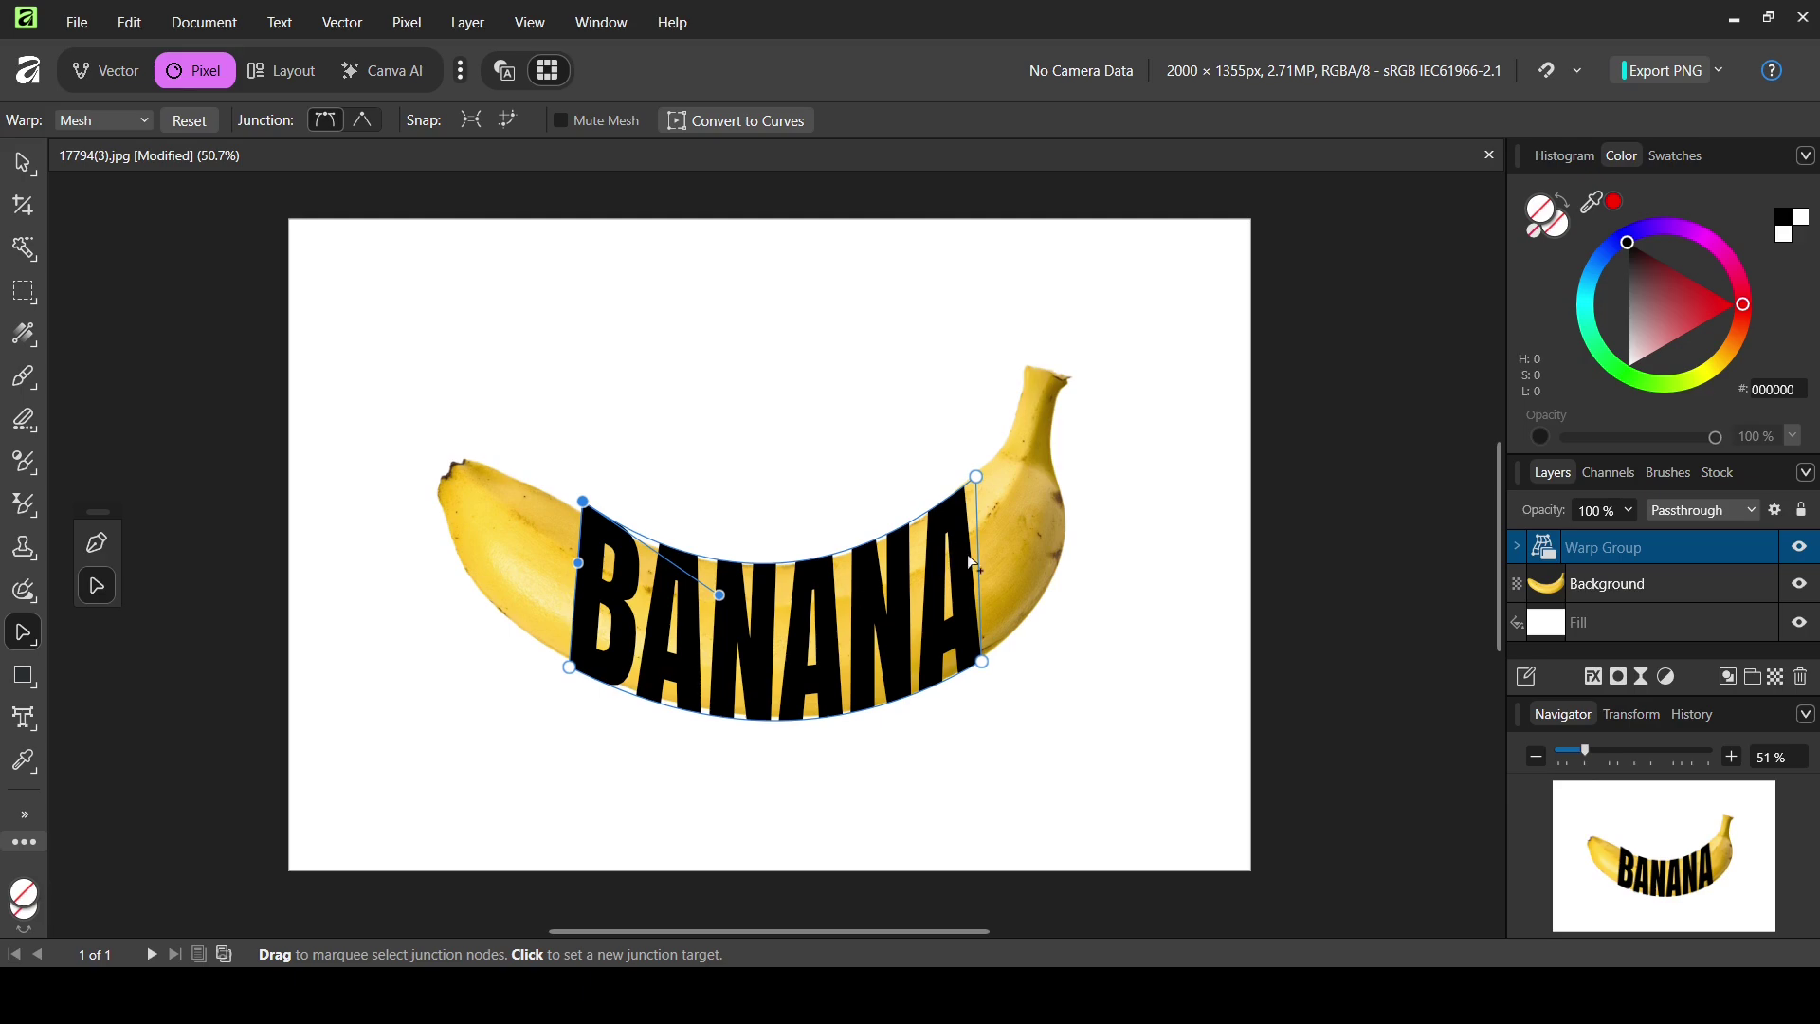
Toggle the text layer and Warp Group visibility to compare the warped result.
{"action": "left_click", "coordinate": [1520, 549]}
{"action": "left_click", "coordinate": [1696, 584]}
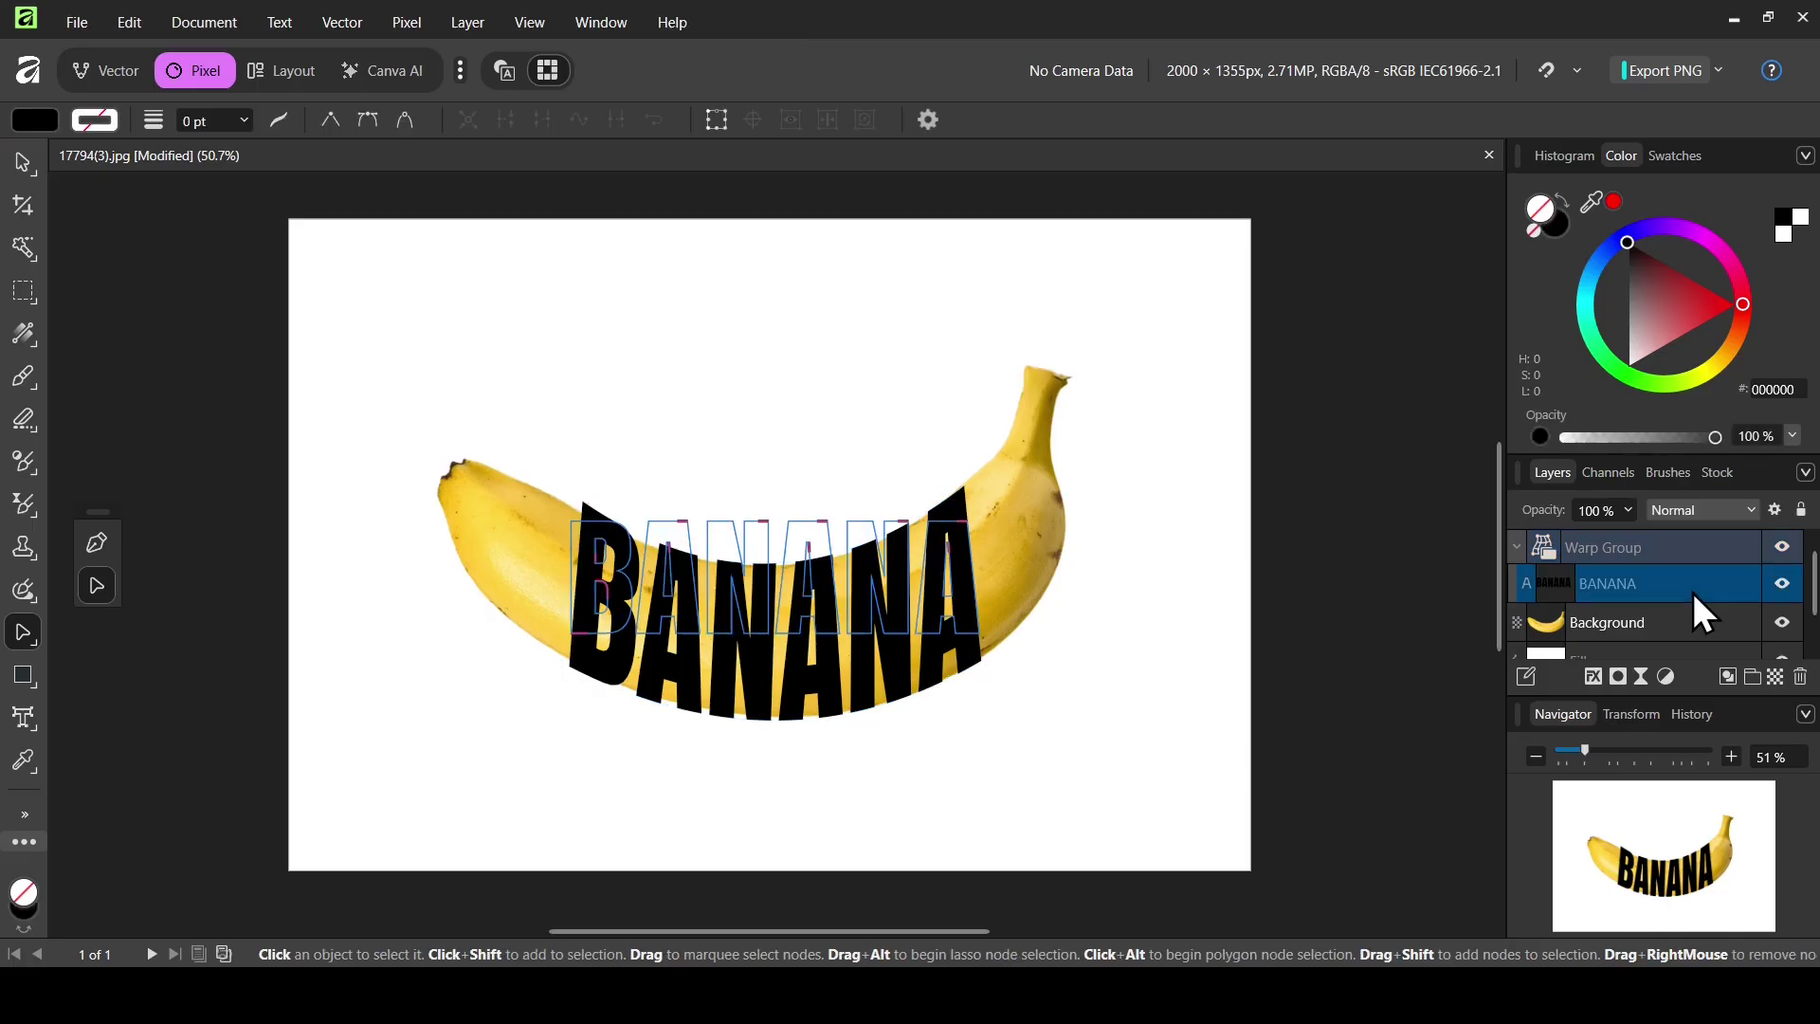
{"action": "left_click", "coordinate": [1781, 585]}
{"action": "left_click", "coordinate": [1781, 585]}
{"action": "left_click", "coordinate": [1519, 549]}
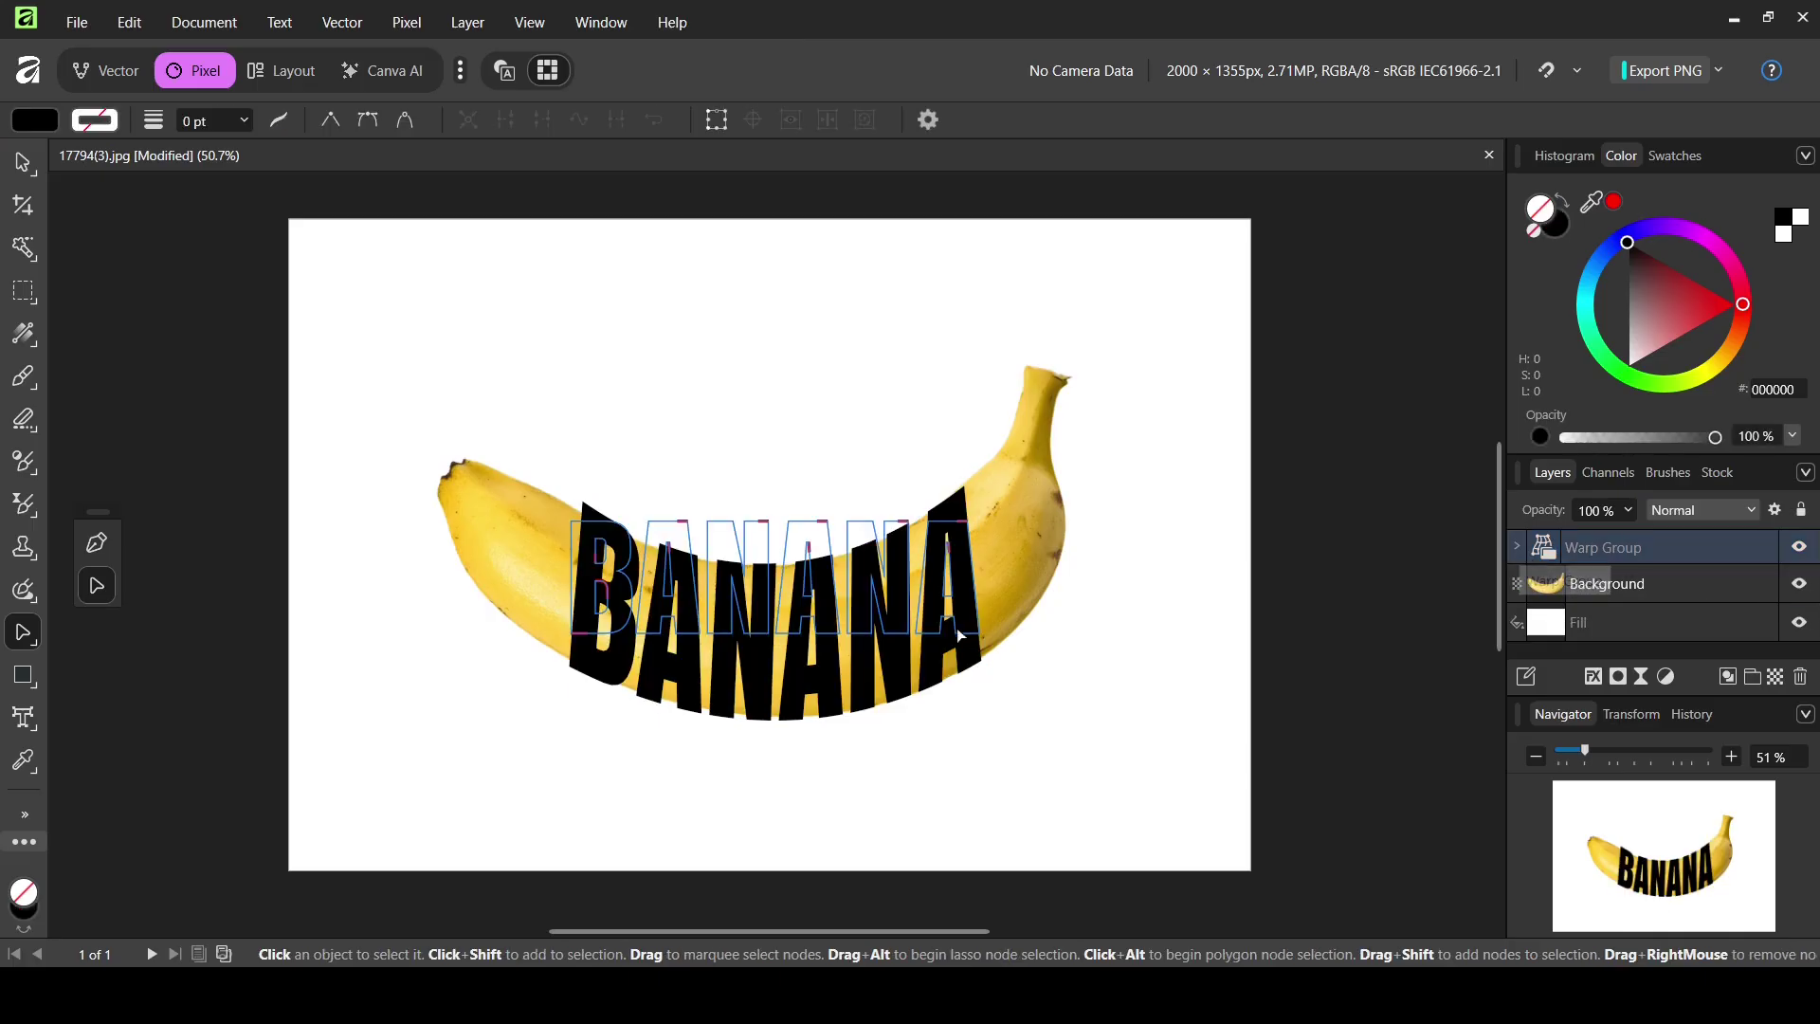
{"action": "left_click", "coordinate": [1560, 548]}
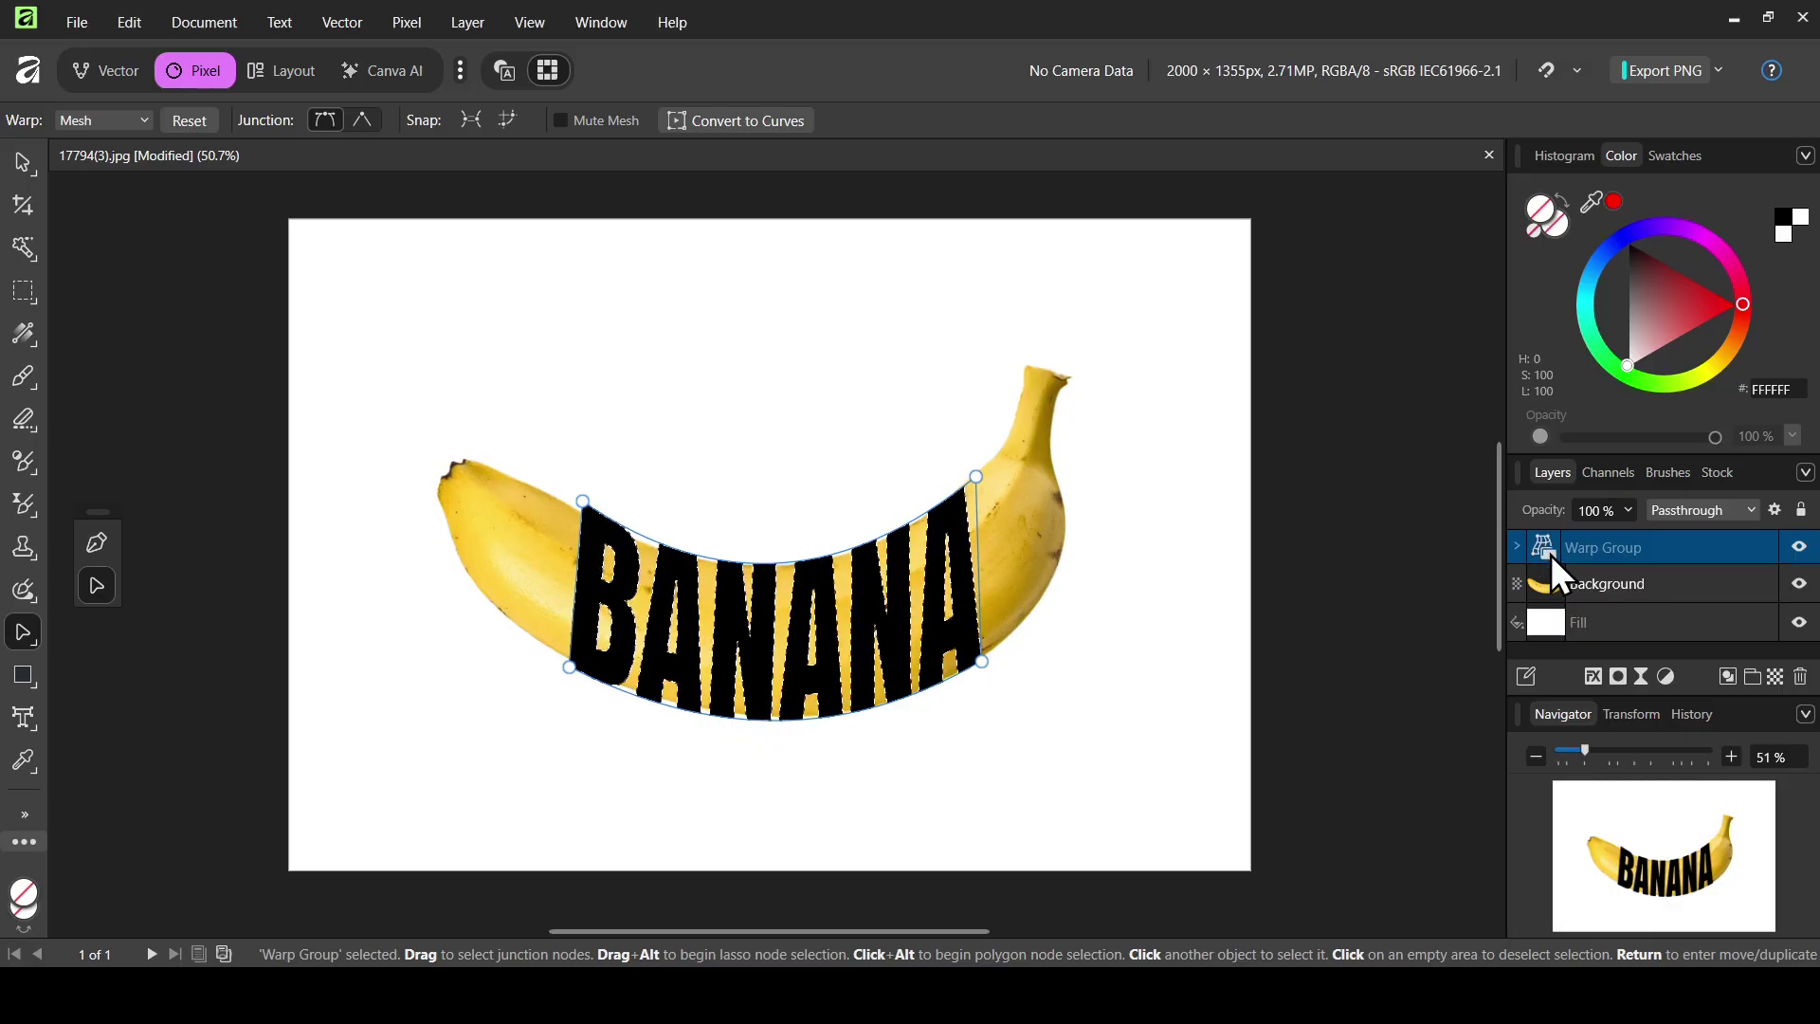
{"action": "left_click", "coordinate": [1800, 549]}
{"action": "left_click", "coordinate": [1800, 548]}
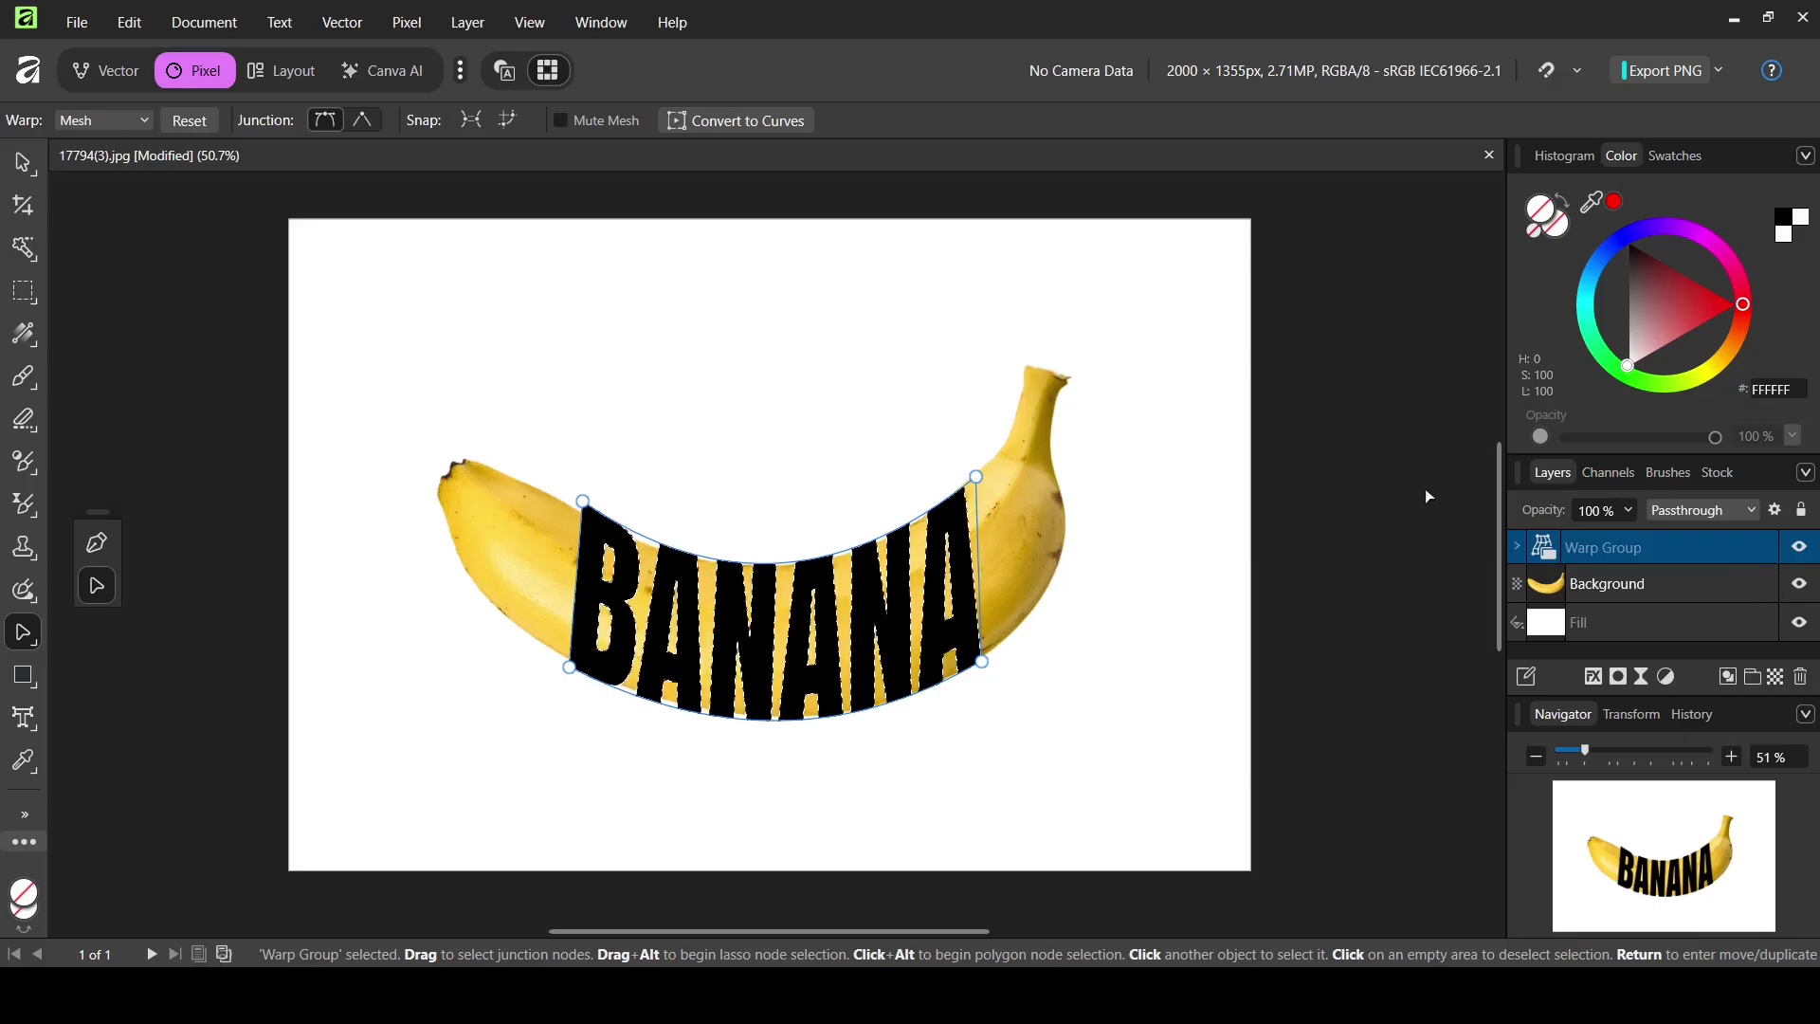
{"action": "left_click", "coordinate": [1519, 548]}
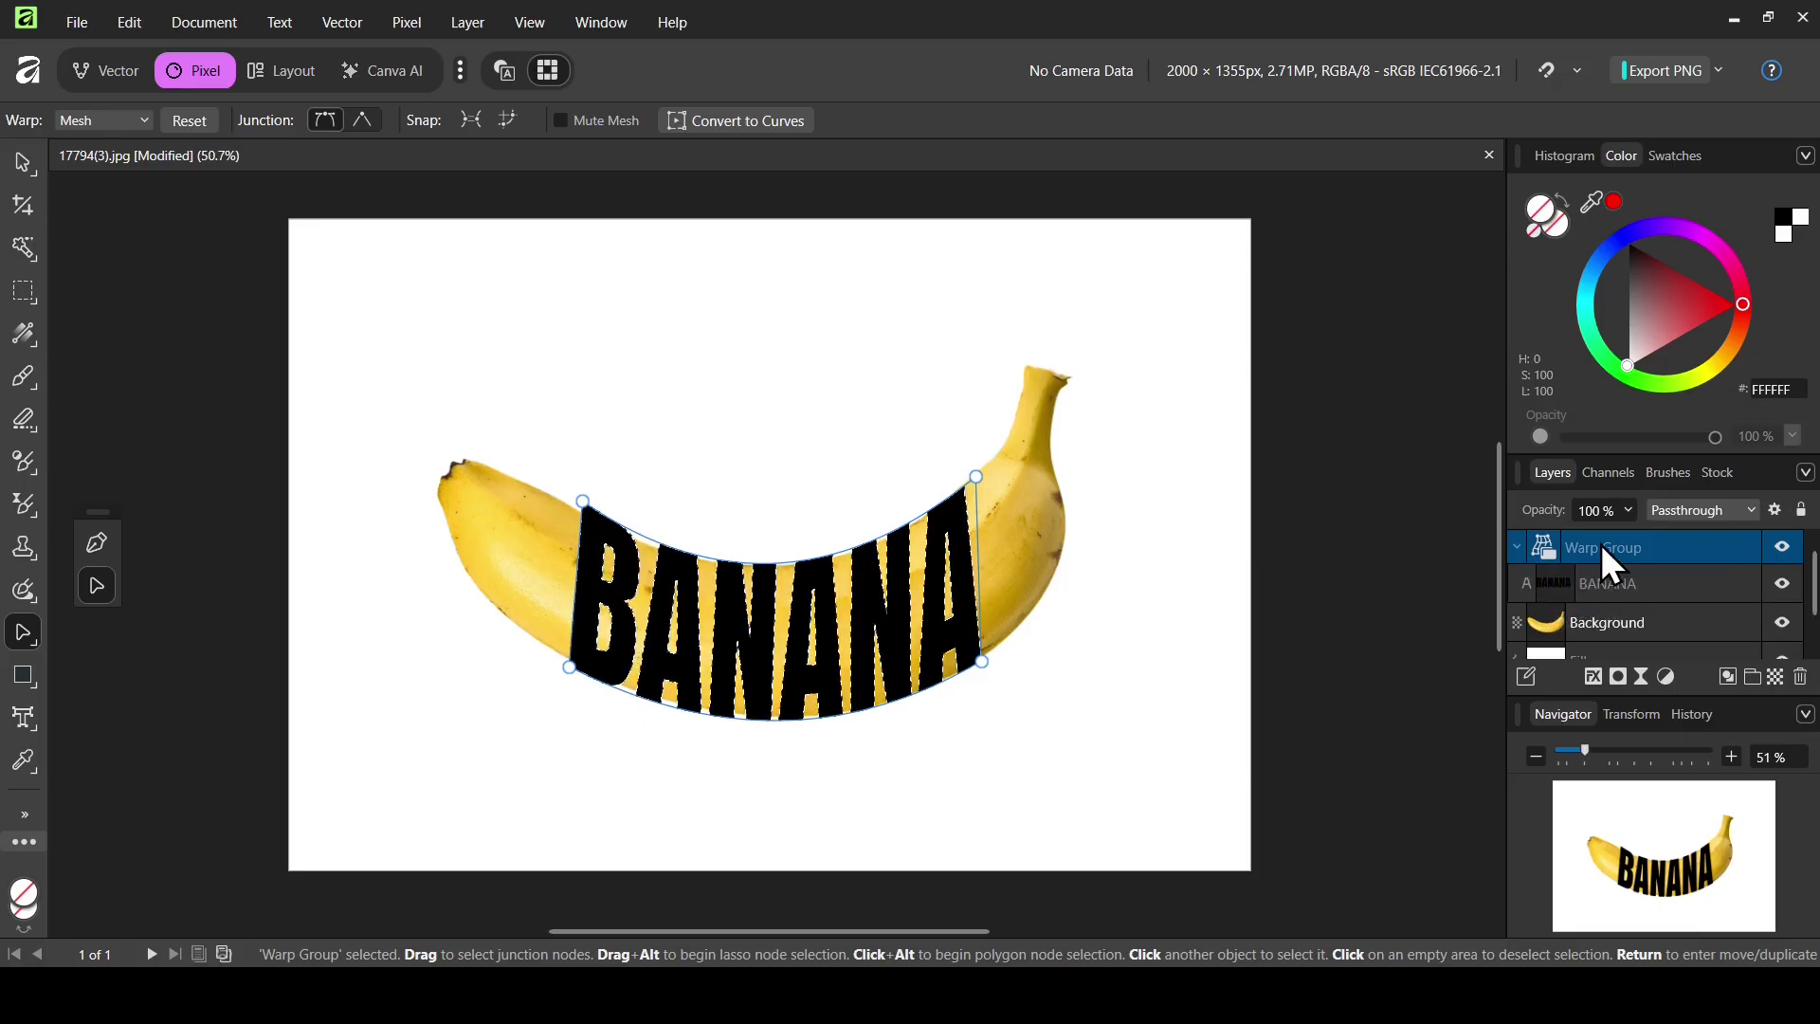
Delete the warp group, keeping the letter selection, then duplicate the banana photo and hide the original.
{"action": "left_click", "coordinate": [1800, 677]}
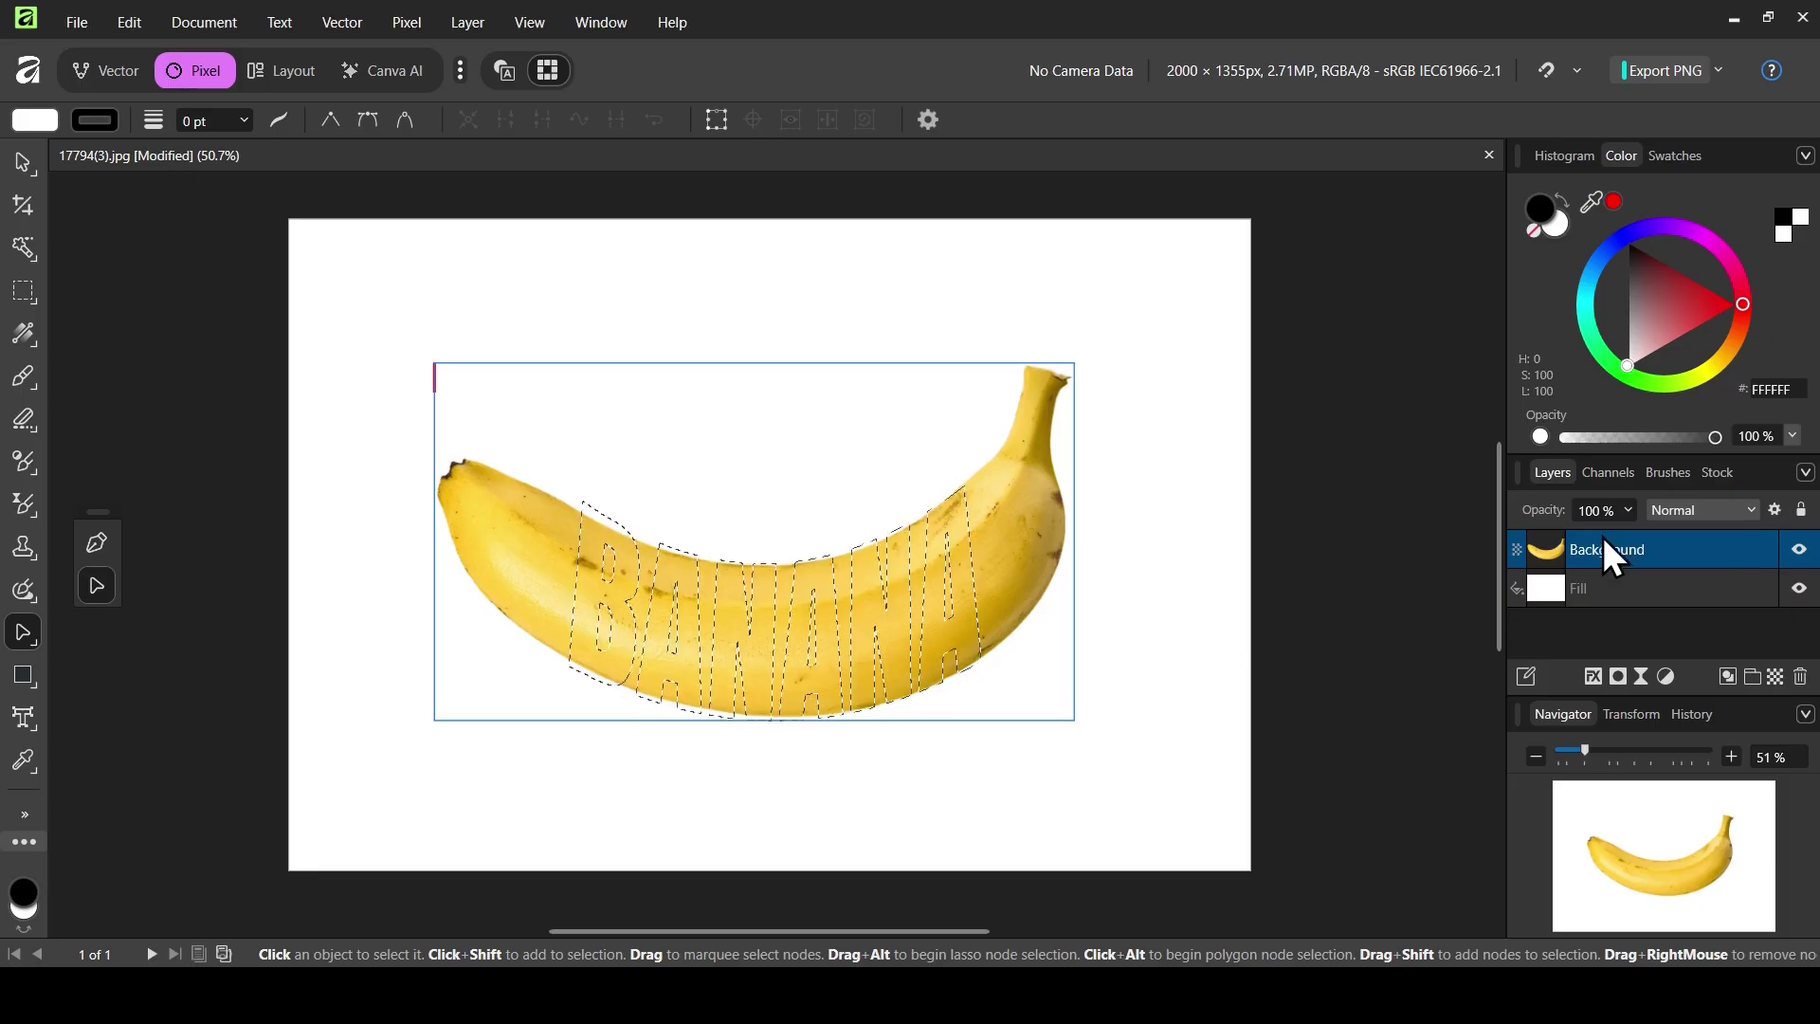
{"action": "right_click", "coordinate": [1695, 550]}
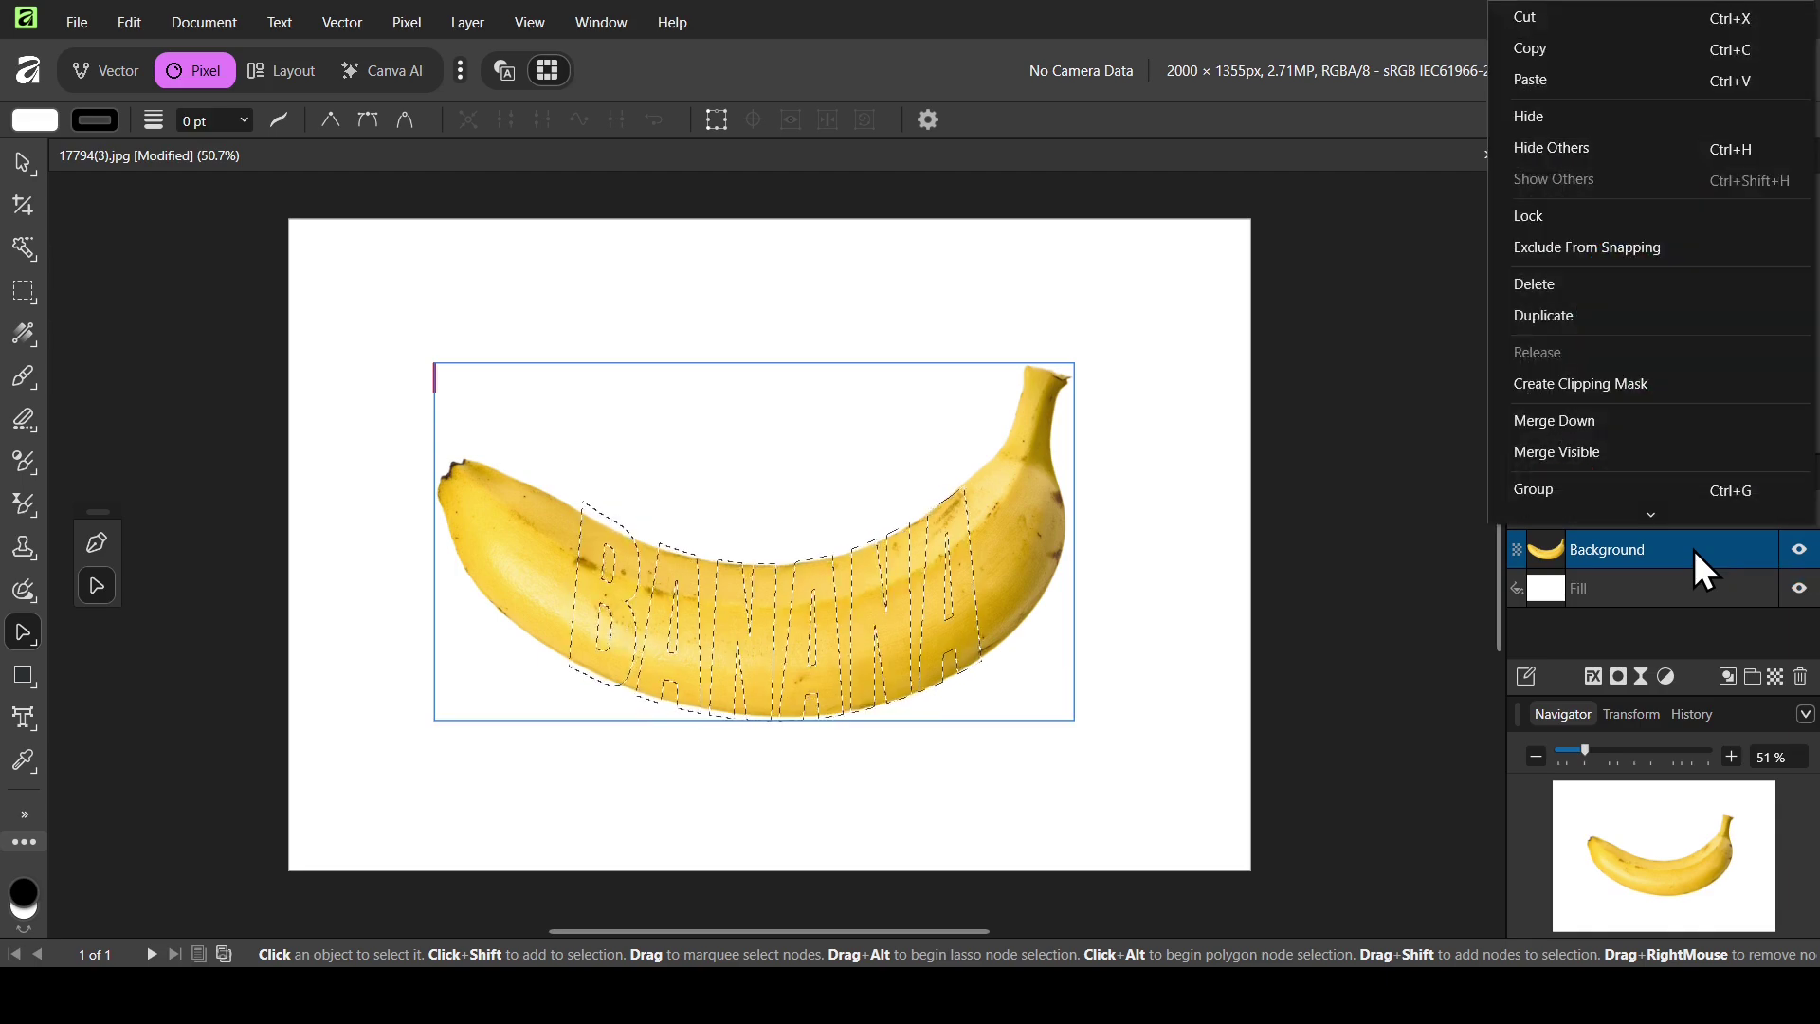
{"action": "left_click", "coordinate": [1612, 318]}
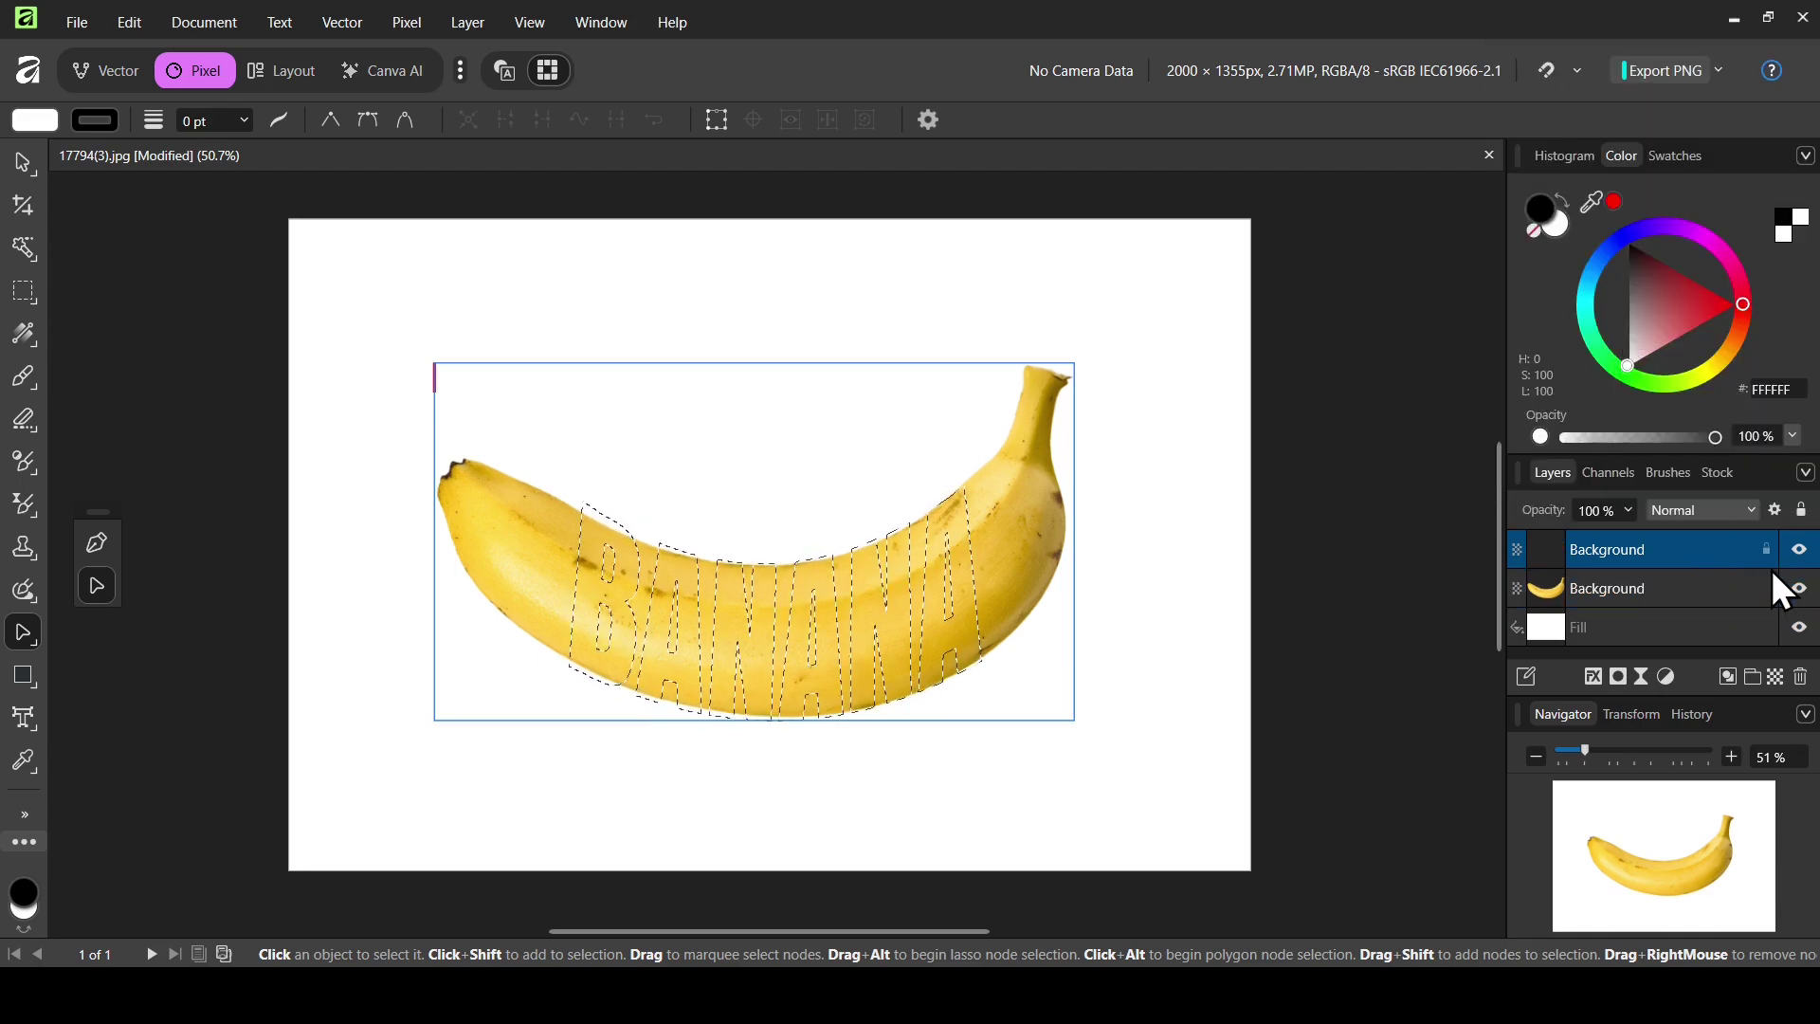
{"action": "left_click", "coordinate": [1799, 590]}
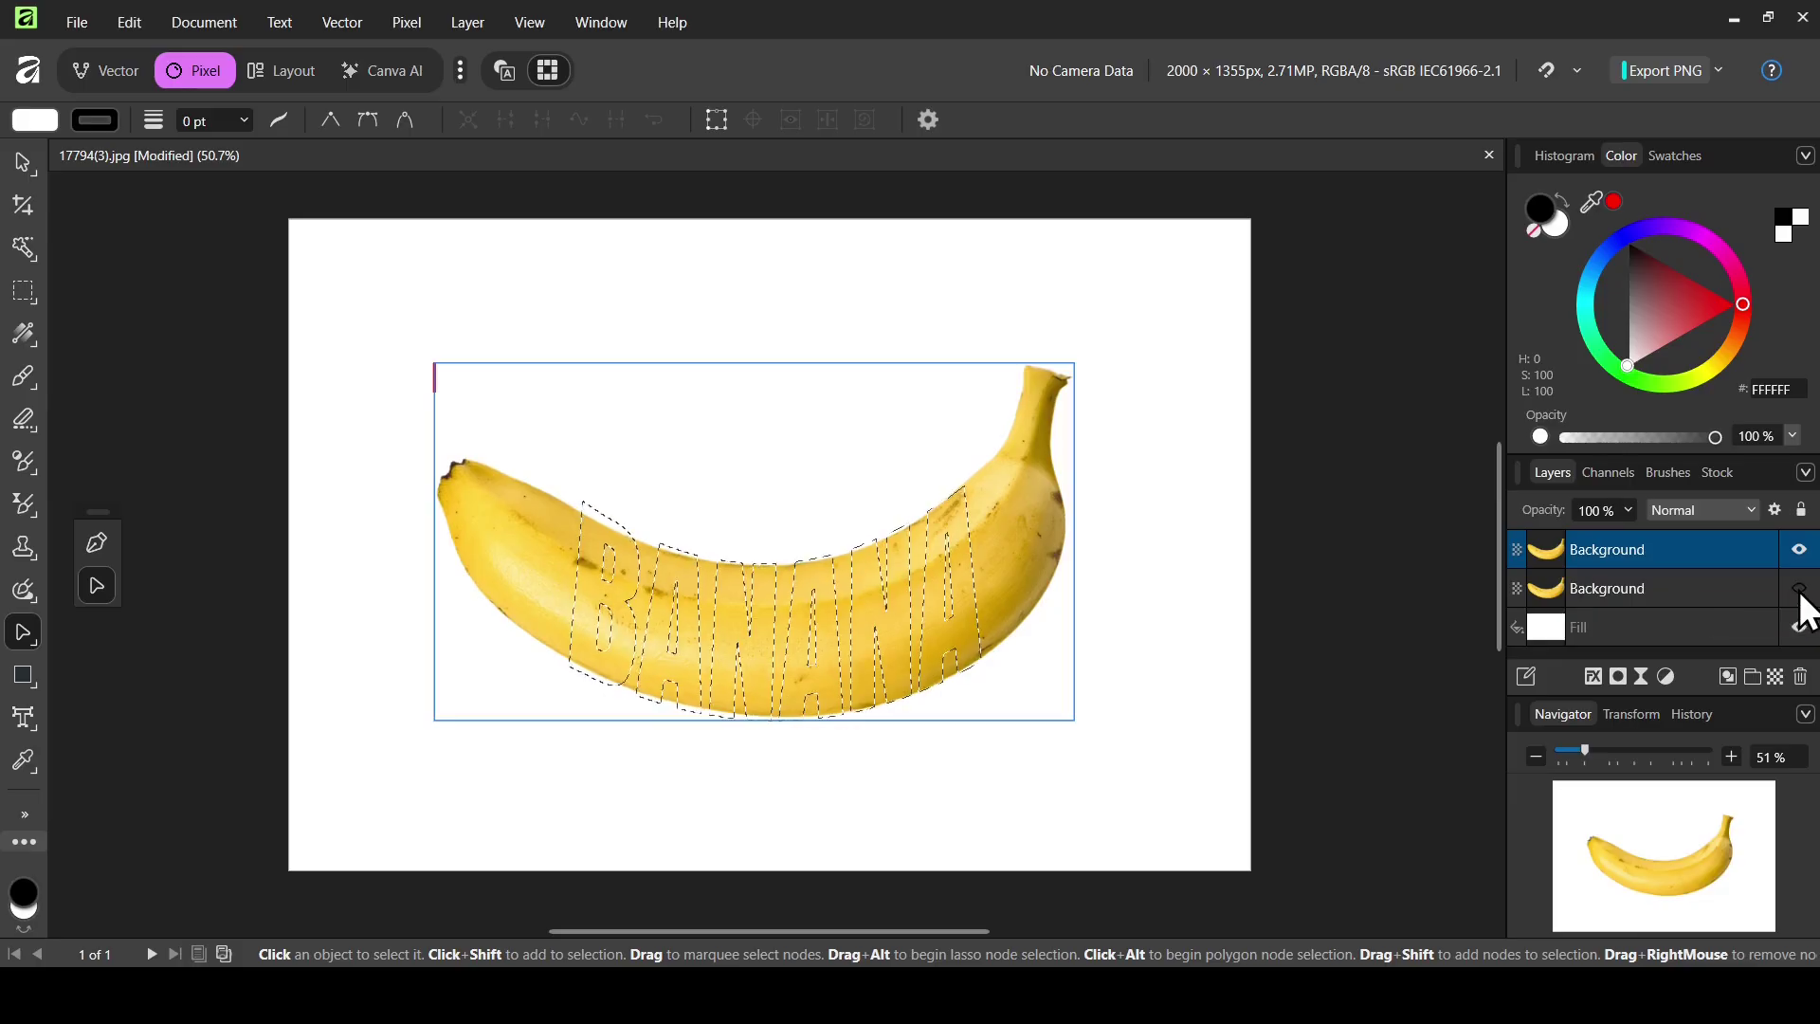
{"action": "double_click", "coordinate": [1655, 548]}
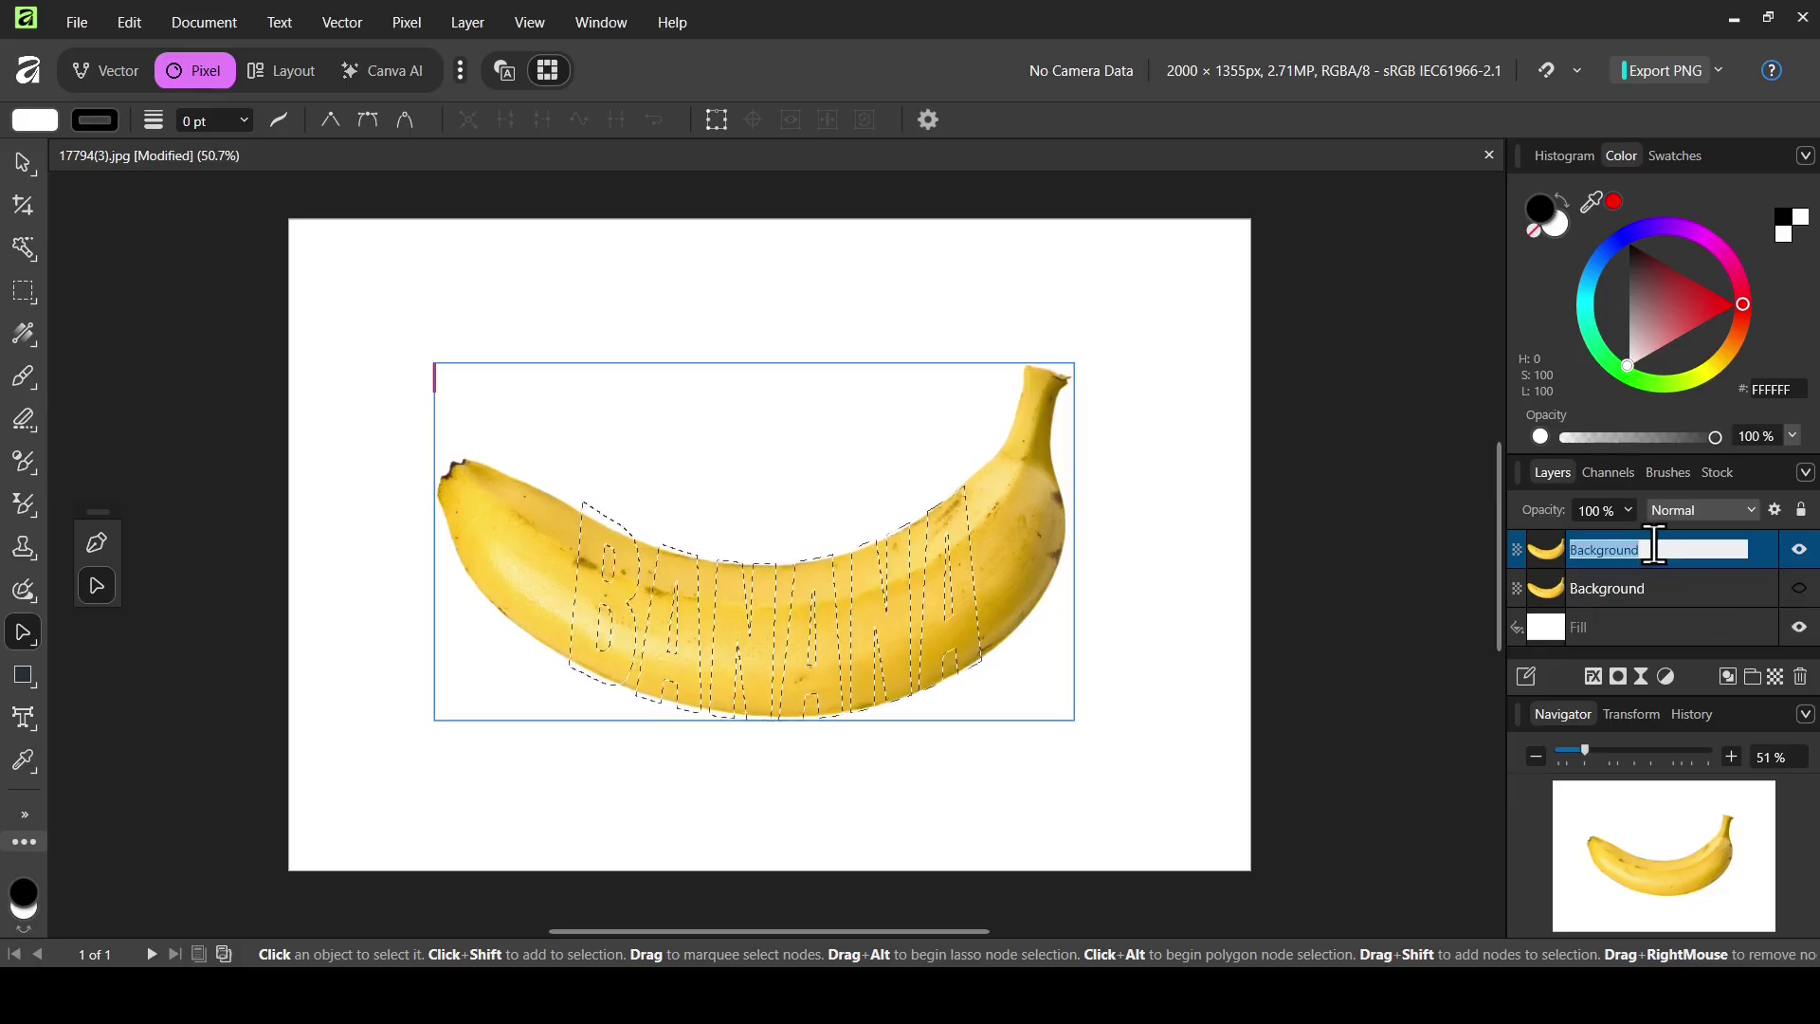
{"action": "left_click", "coordinate": [1559, 555]}
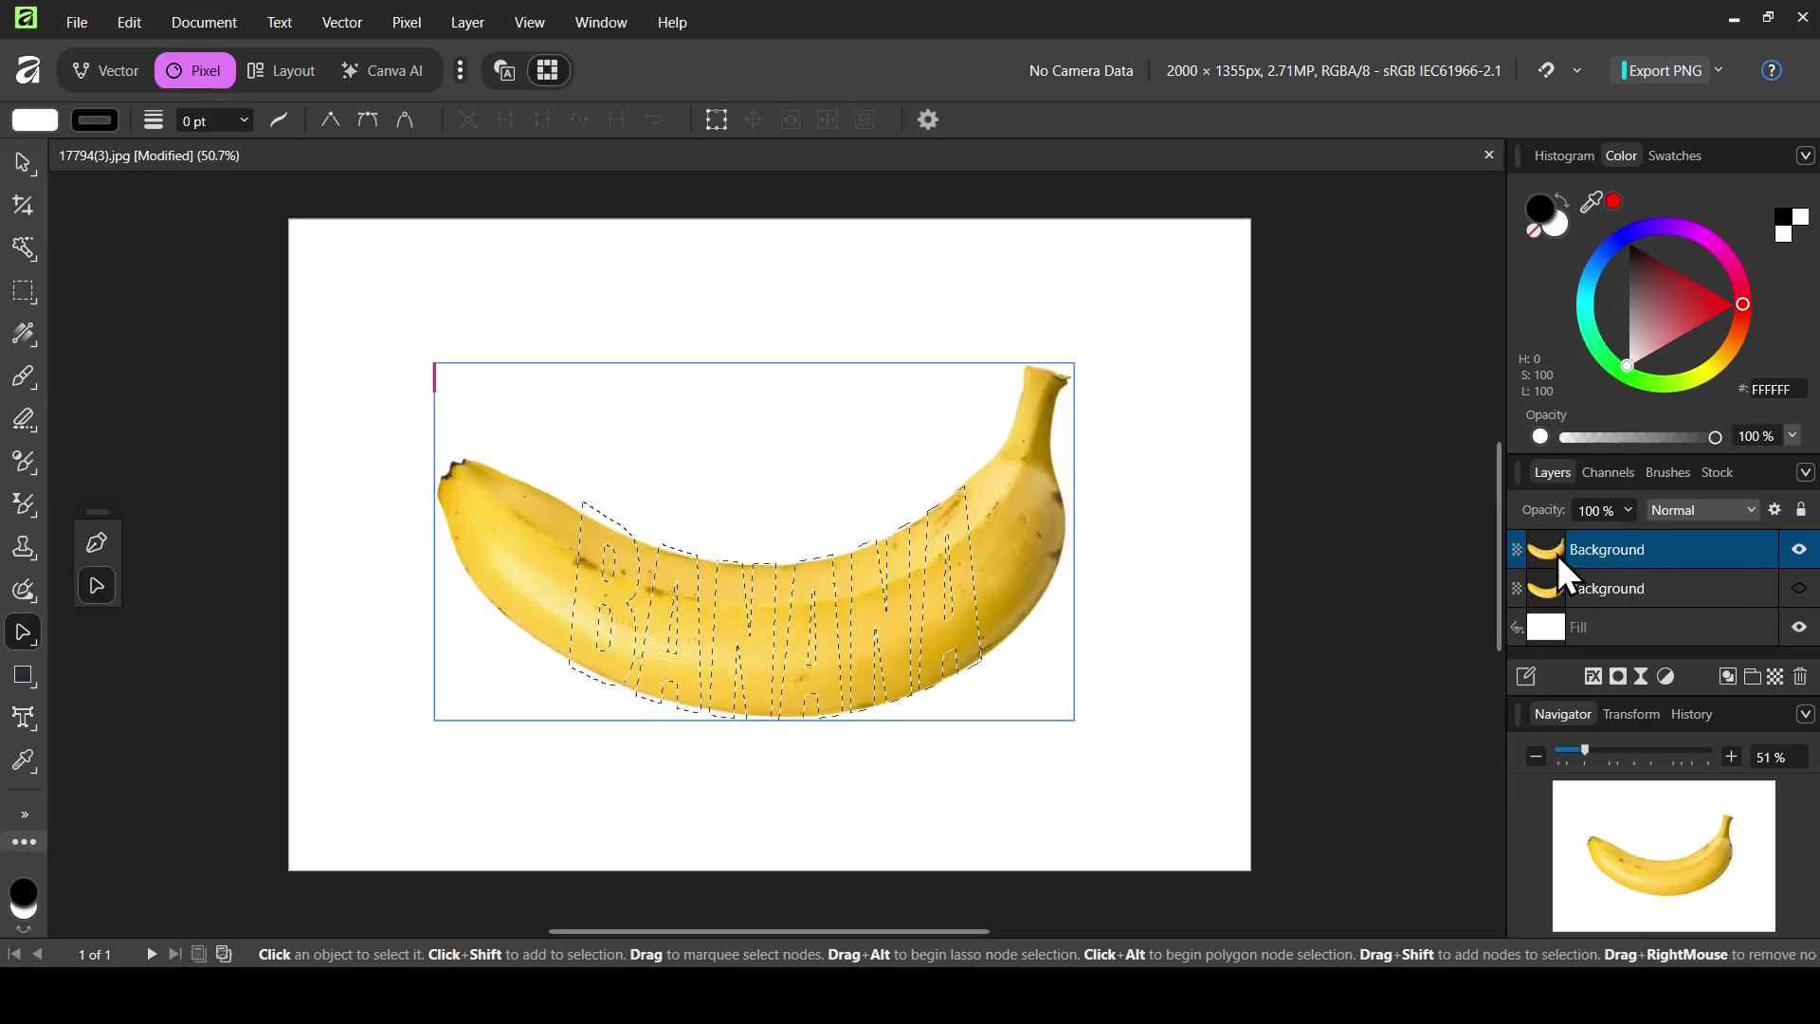
Mask the photo copy to the BANANA letter selection and deselect.
{"action": "left_click", "coordinate": [1619, 683]}
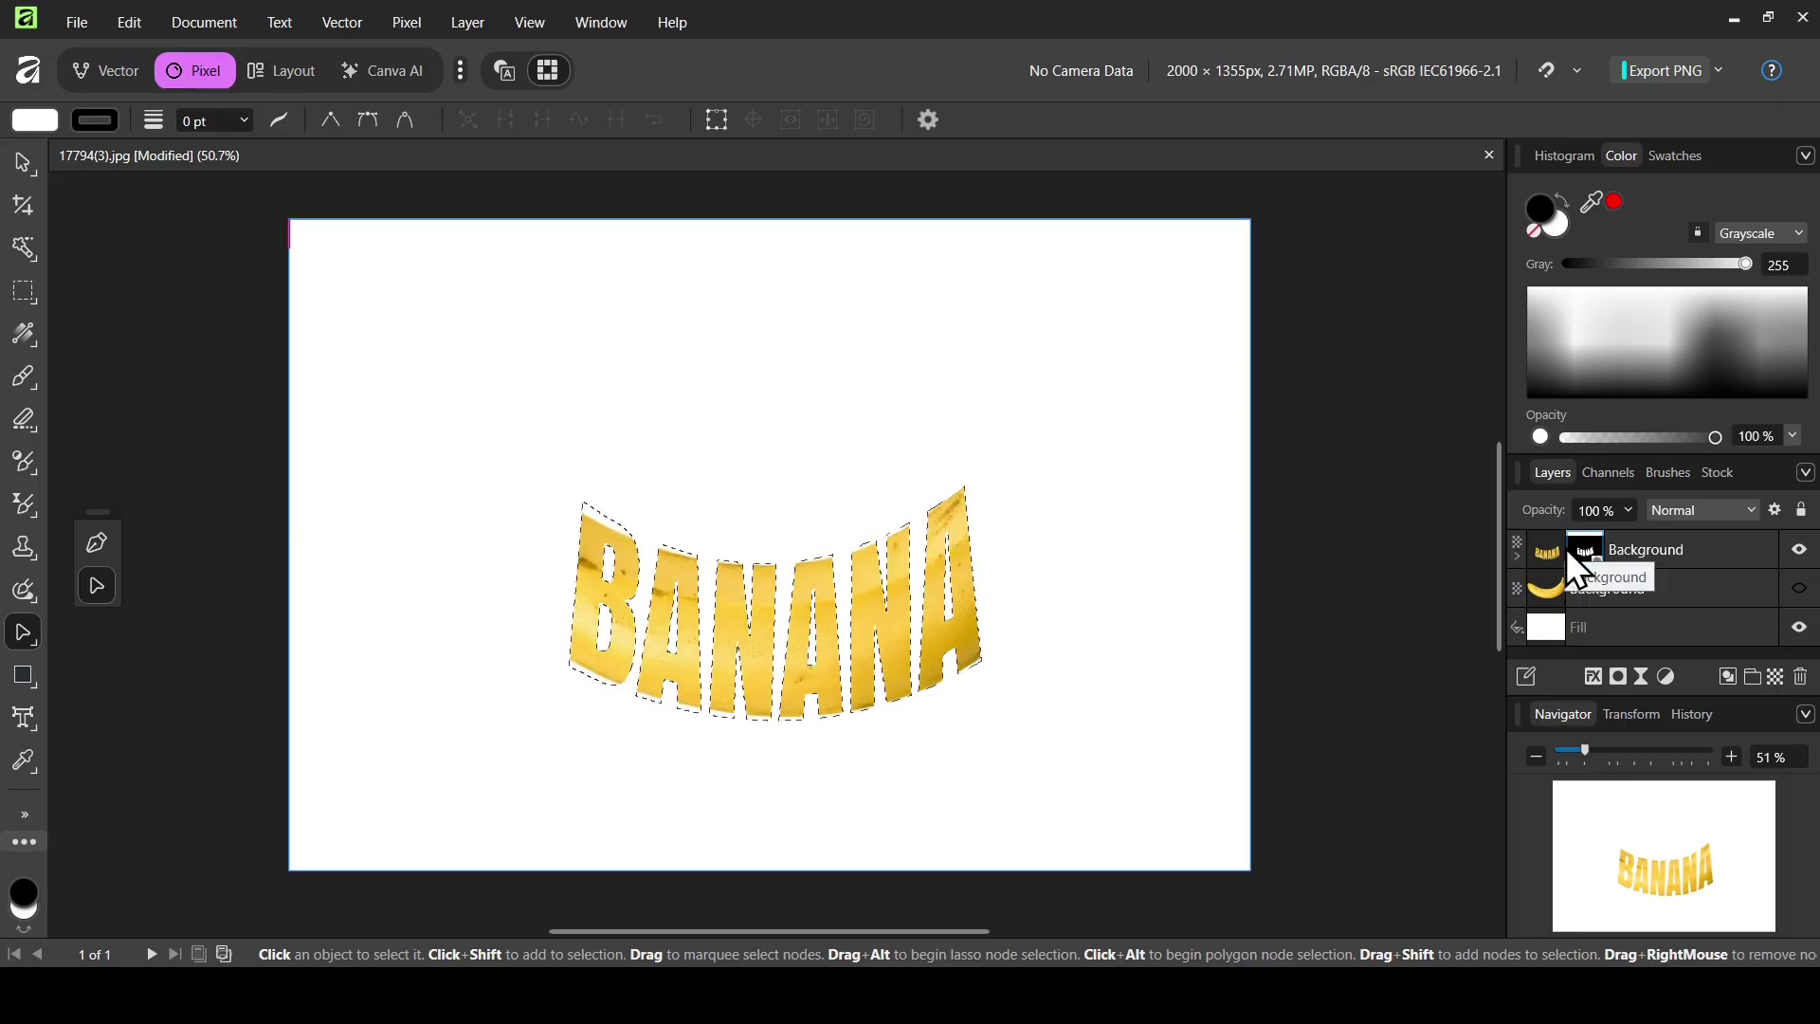
{"action": "left_click", "coordinate": [413, 22]}
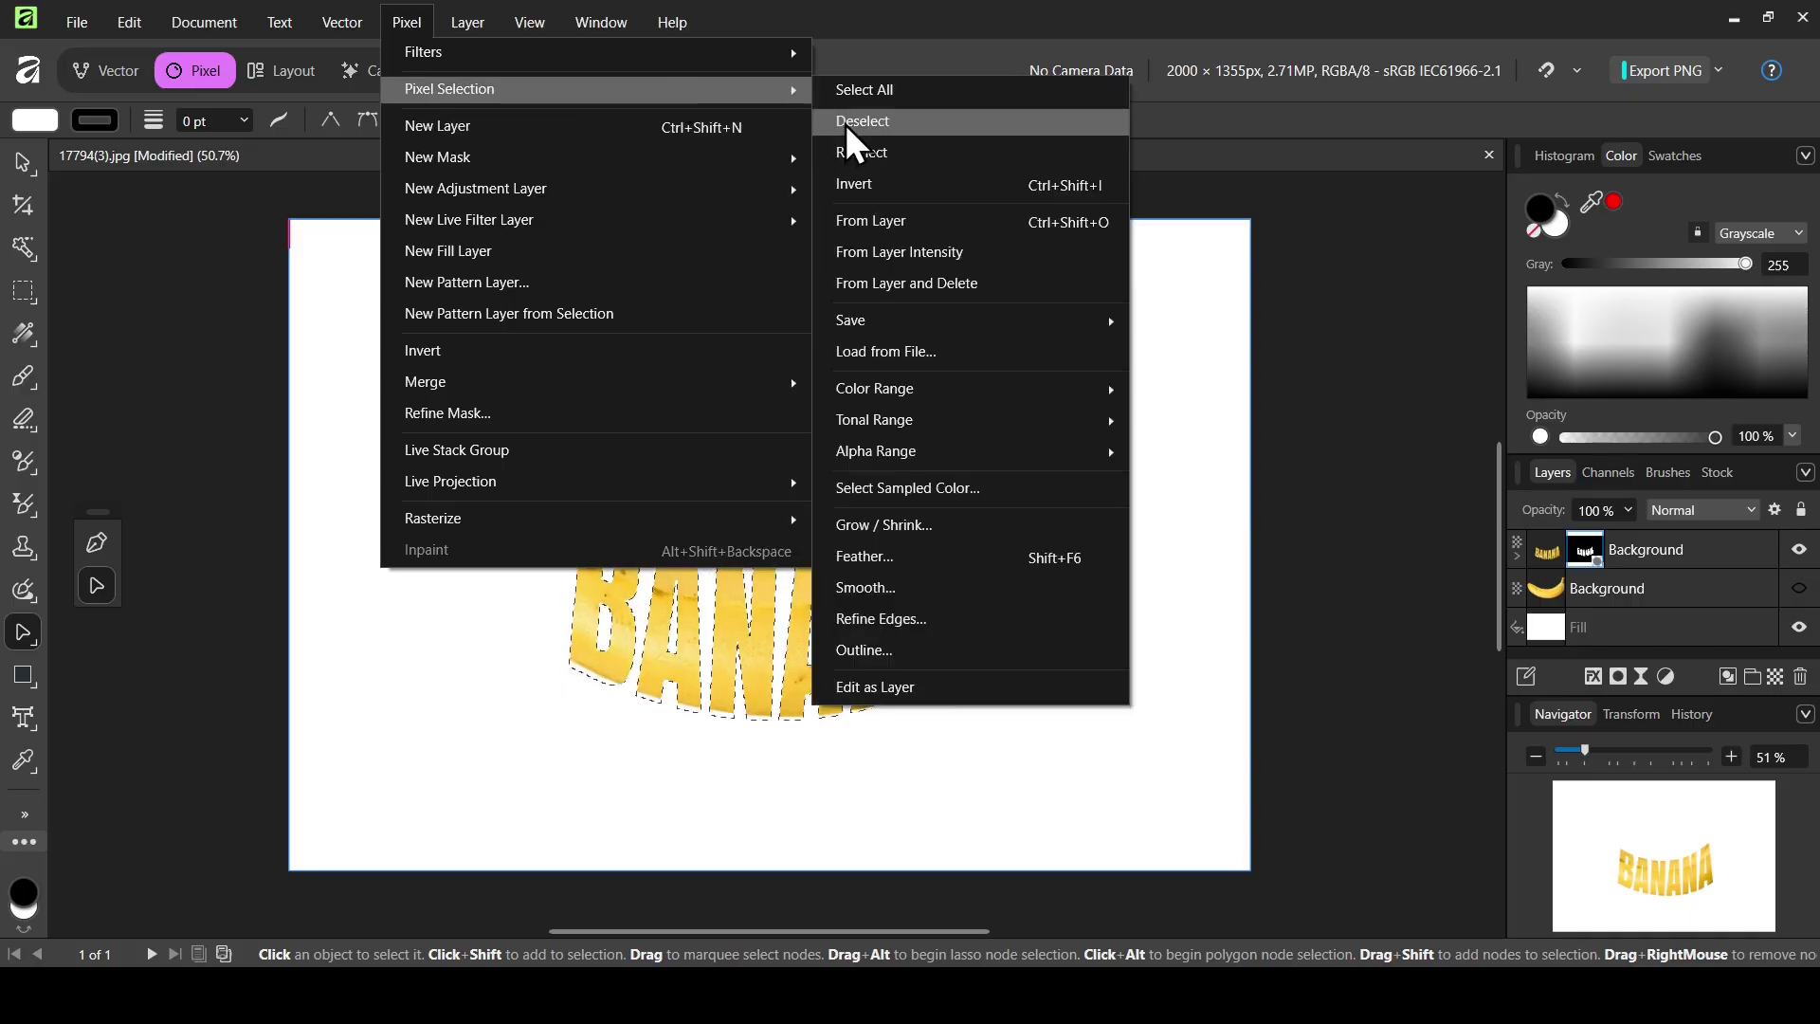
{"action": "left_click", "coordinate": [840, 125]}
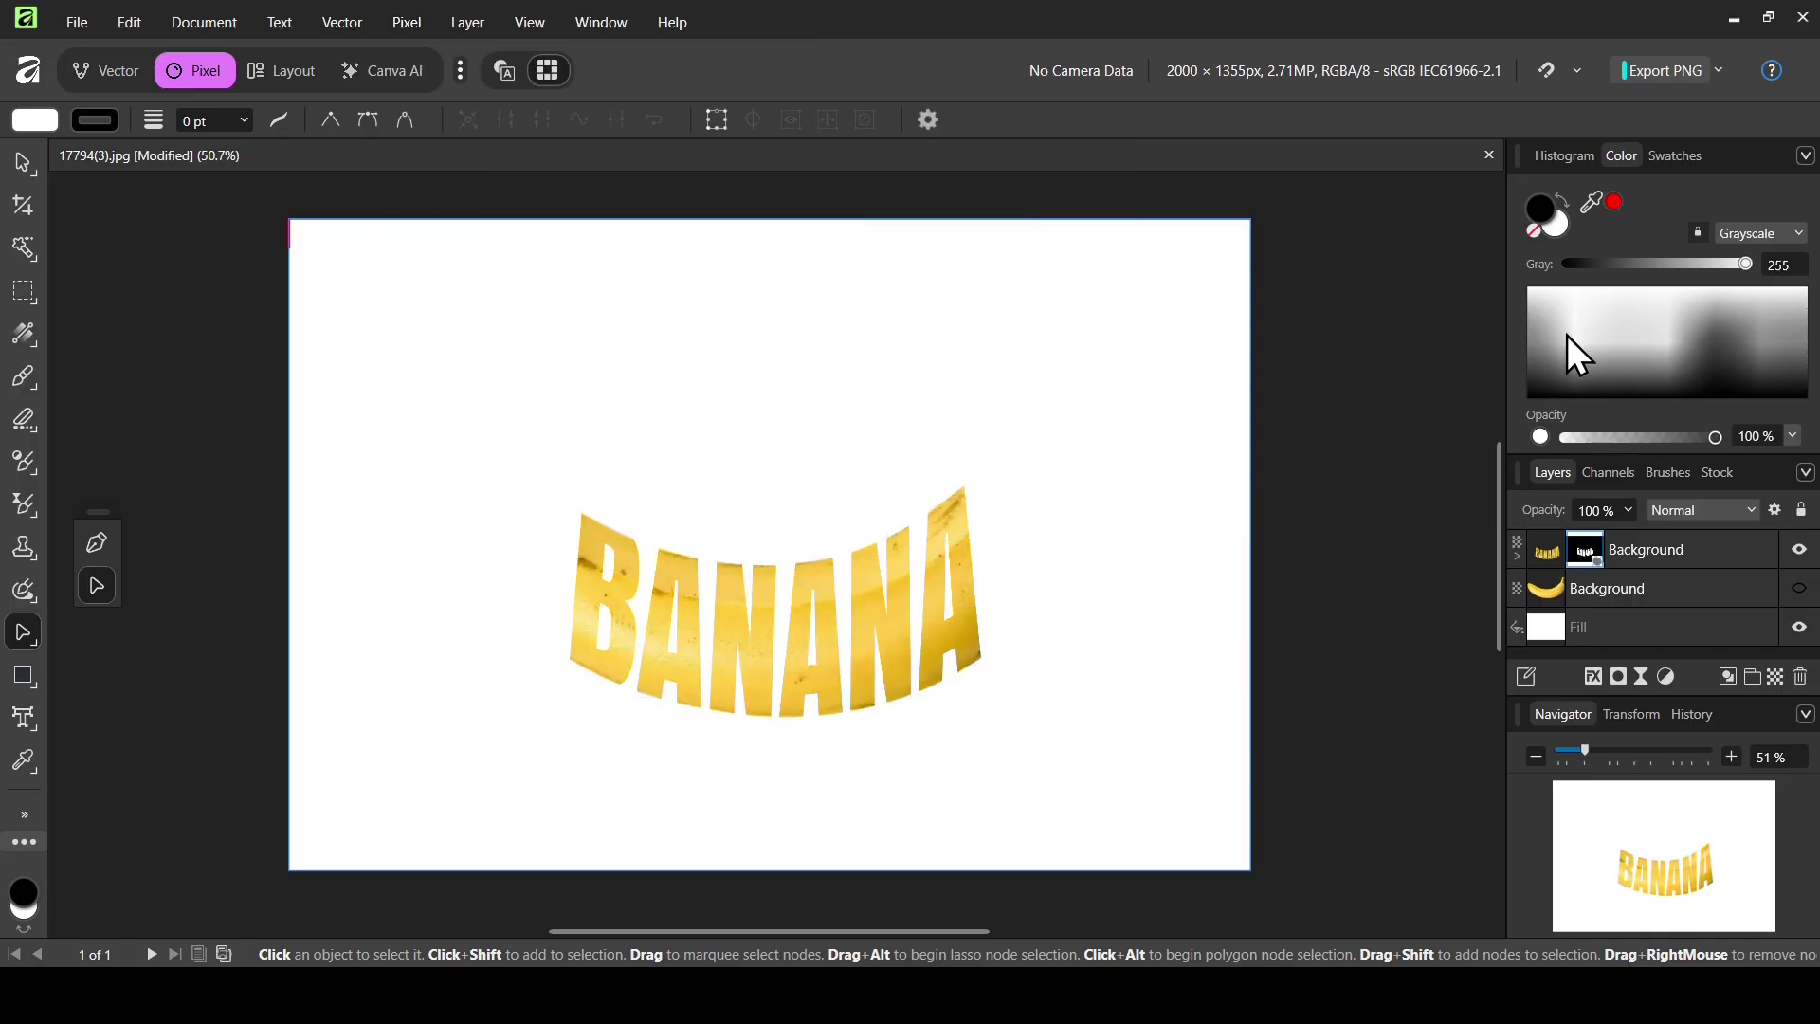
Show the original banana photo again and give it a blank layer mask.
{"action": "left_click", "coordinate": [1686, 589]}
{"action": "left_click", "coordinate": [1797, 593]}
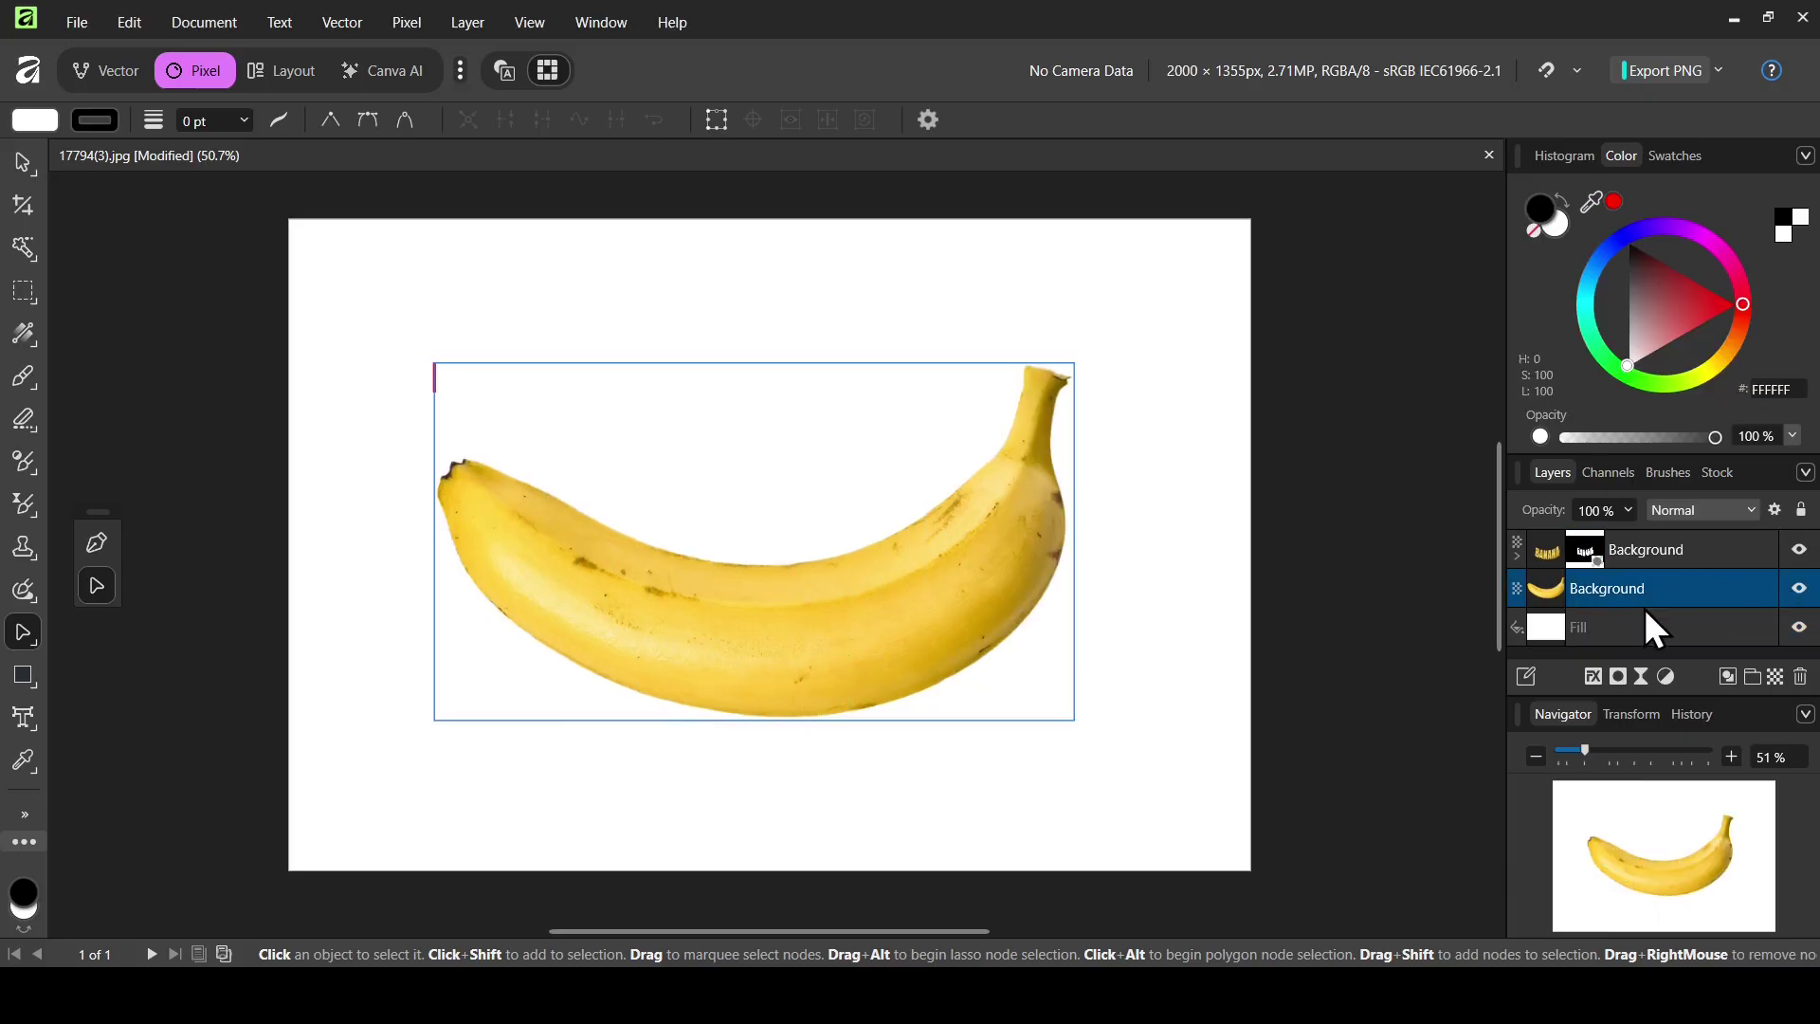
{"action": "left_click", "coordinate": [1619, 679]}
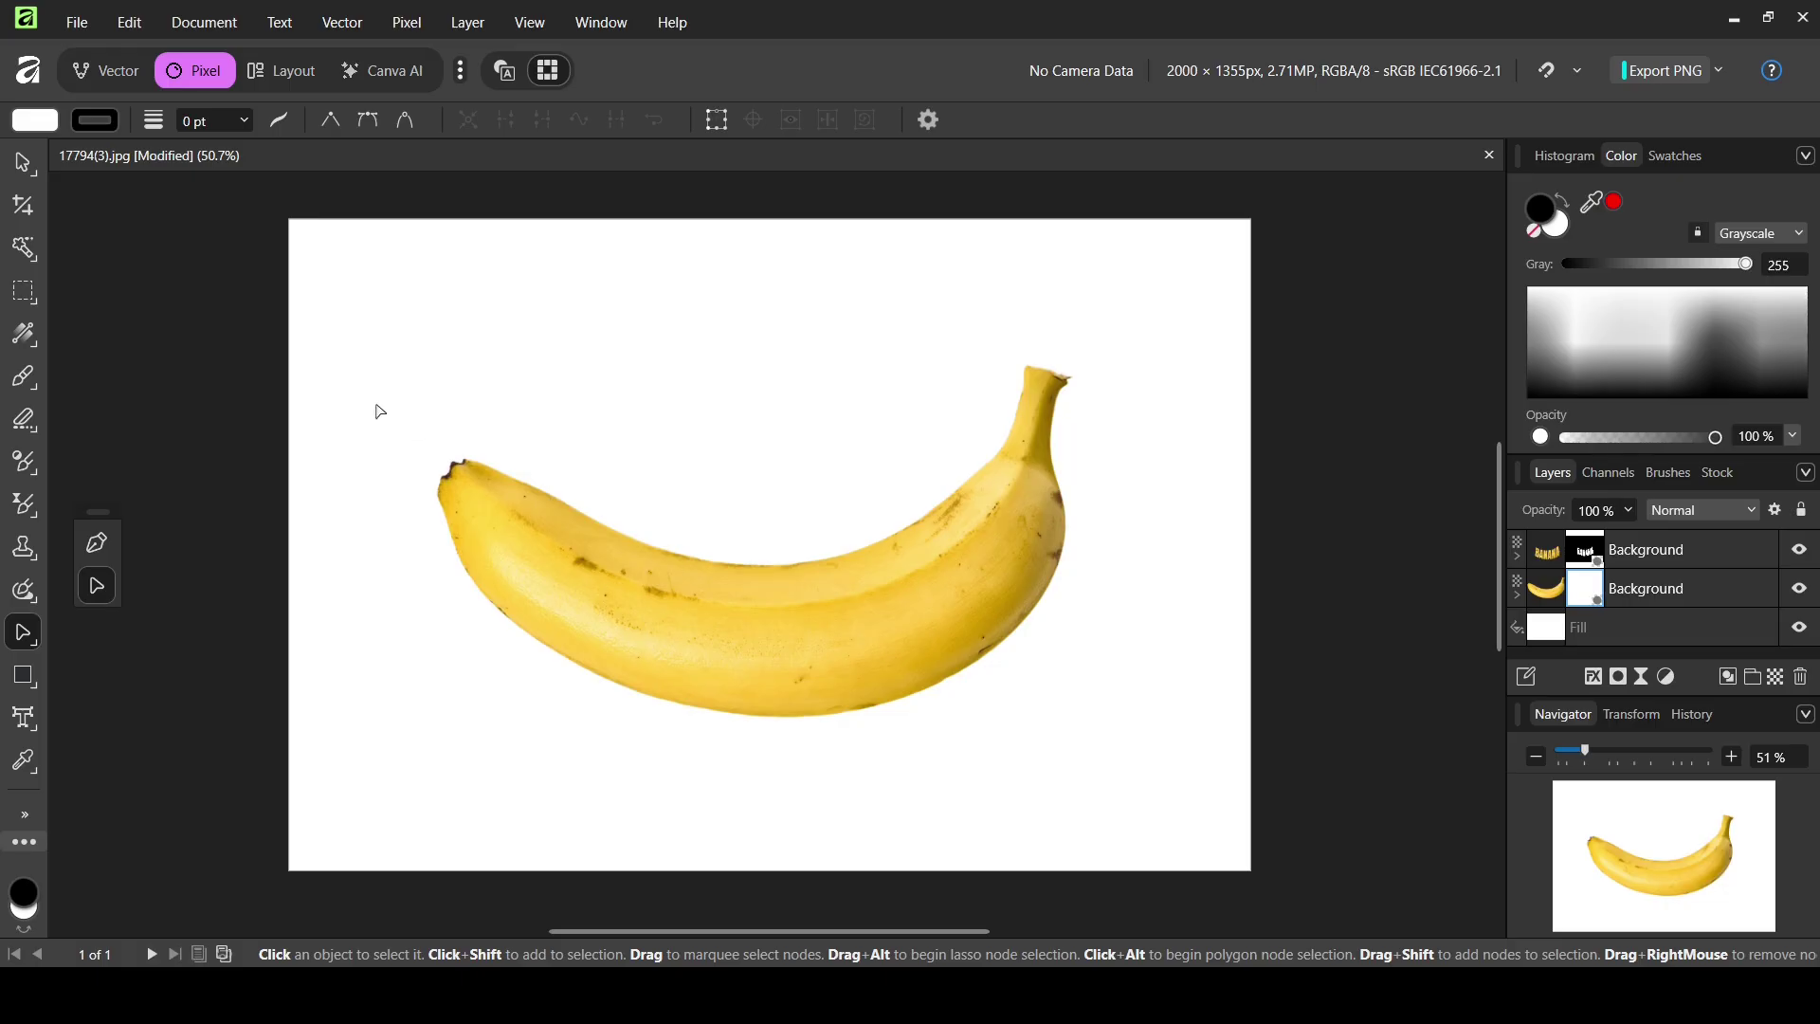
{"action": "left_click", "coordinate": [30, 376]}
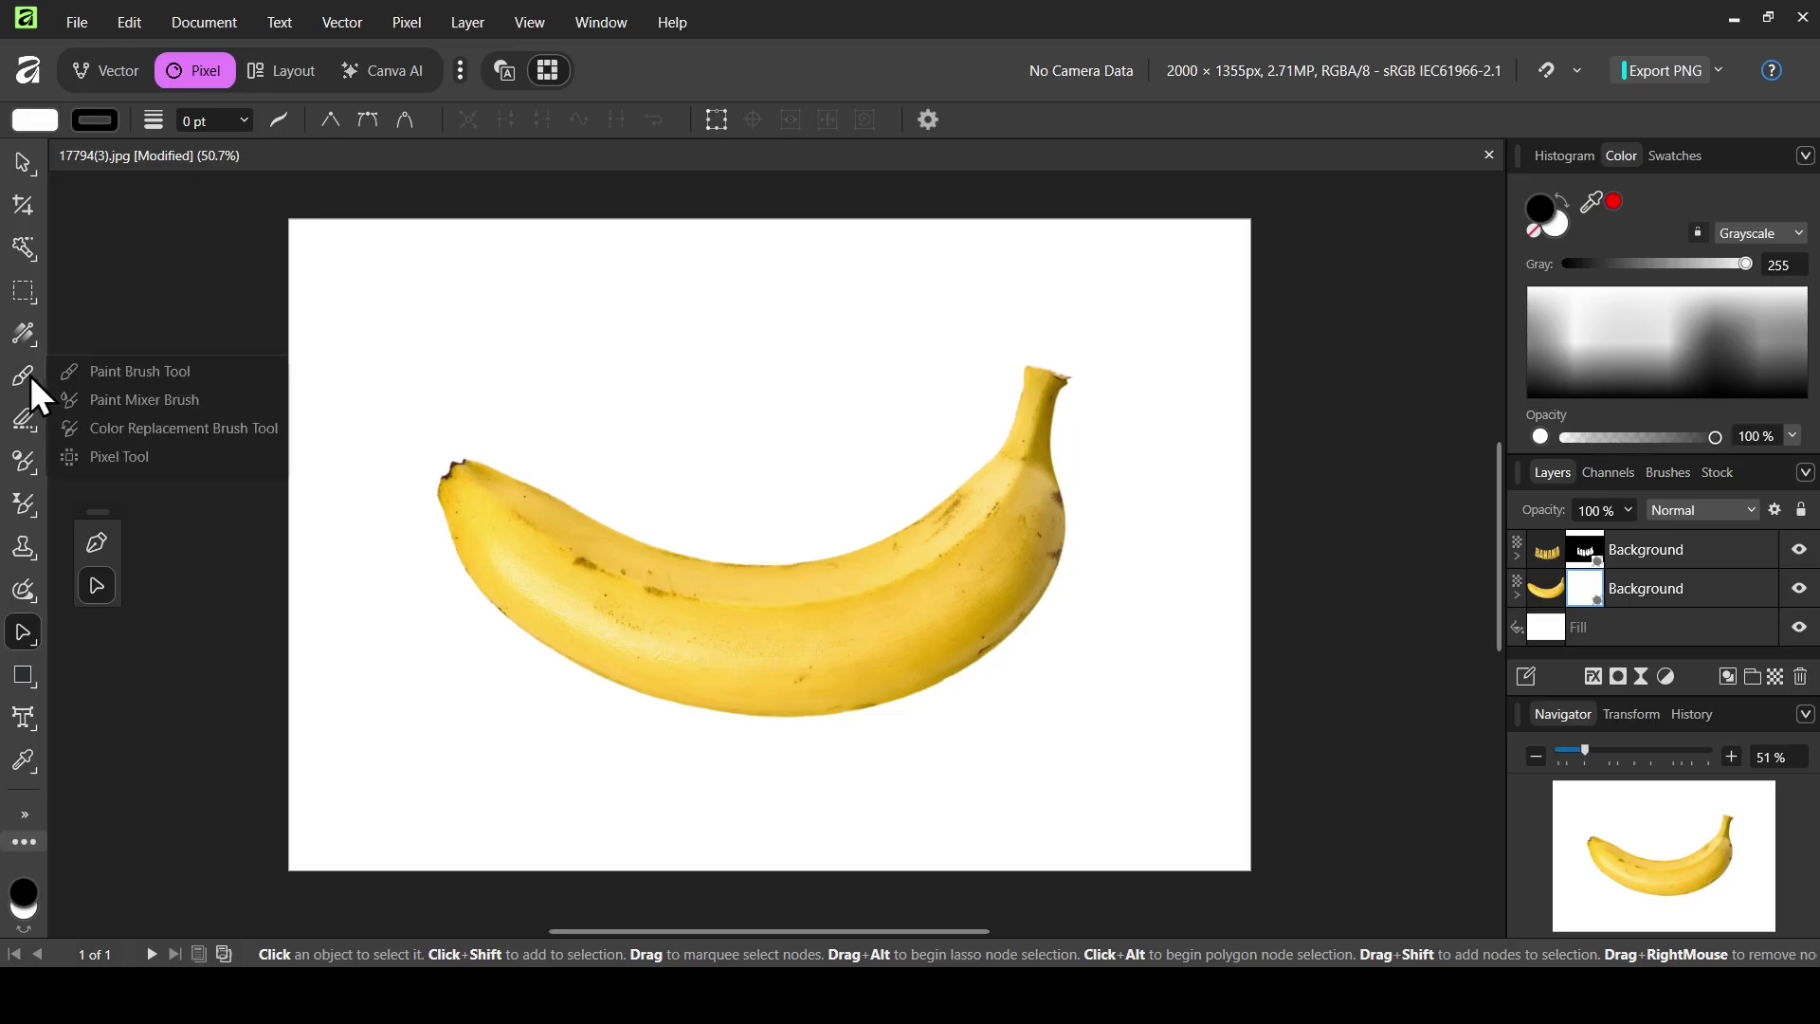
Choose the Paint Brush and set the colour to pure black using the Color wheel.
{"action": "left_click", "coordinate": [132, 373]}
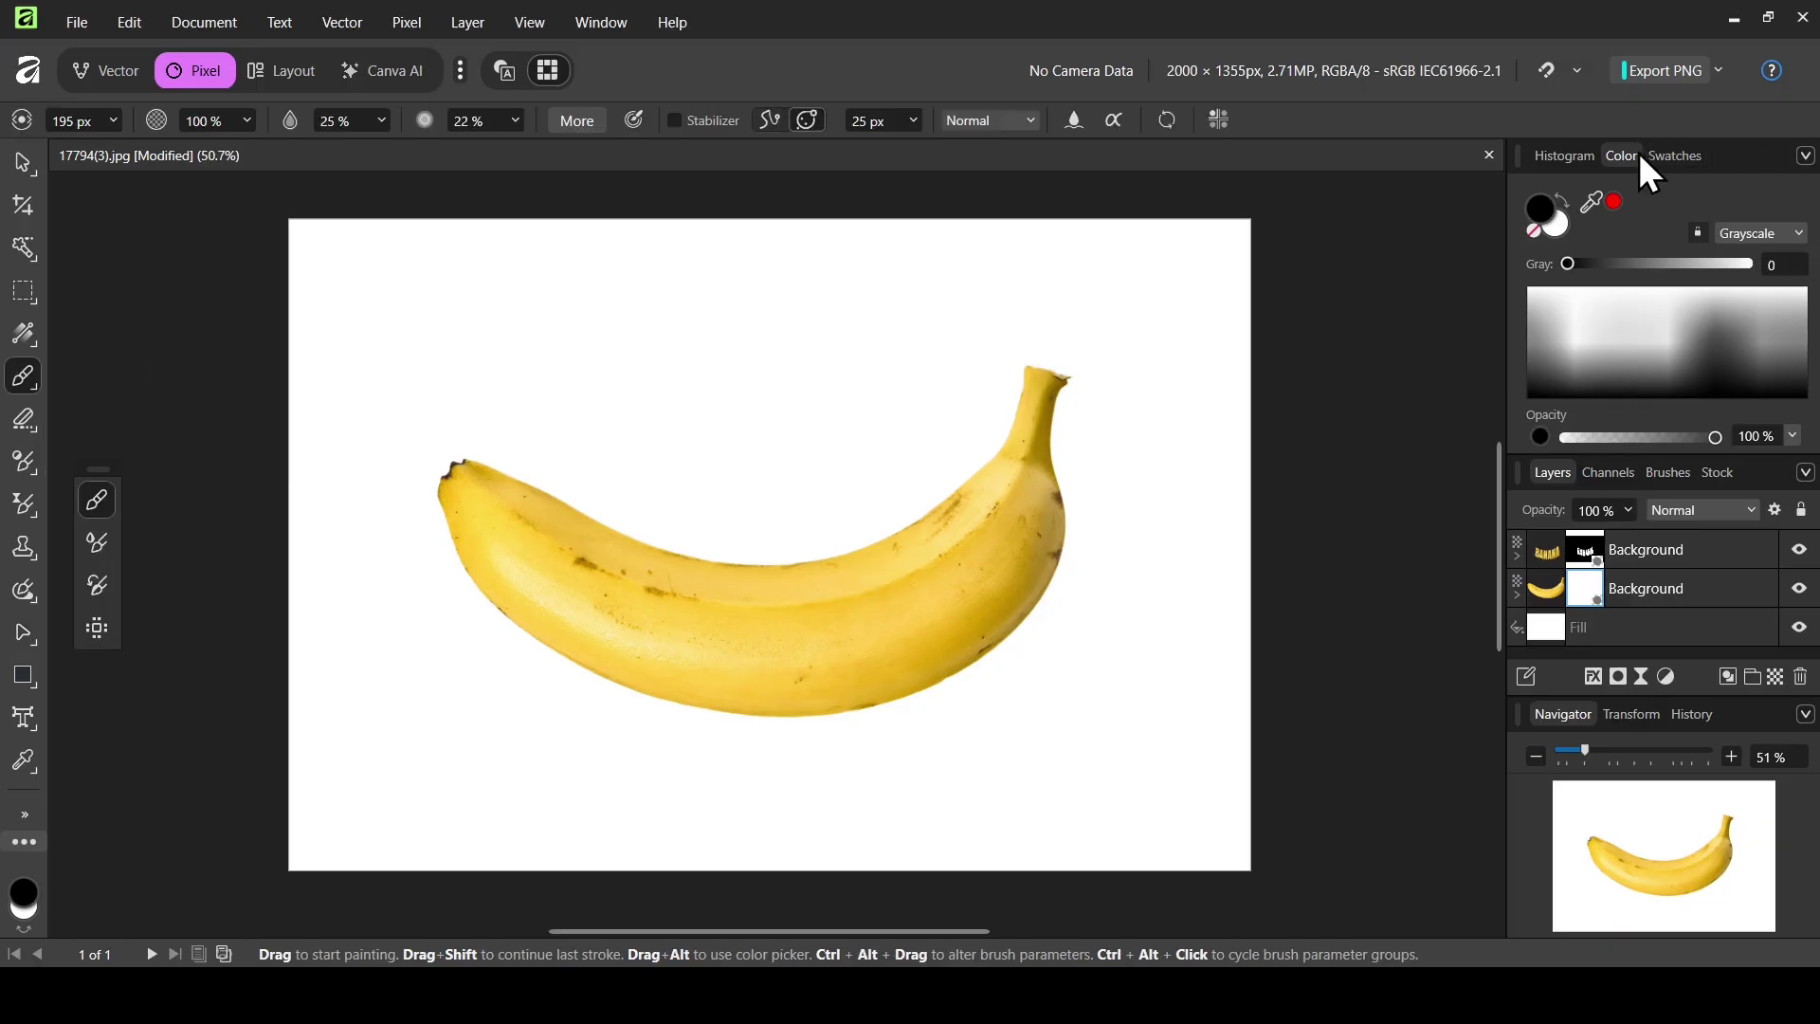
{"action": "left_click", "coordinate": [1806, 156]}
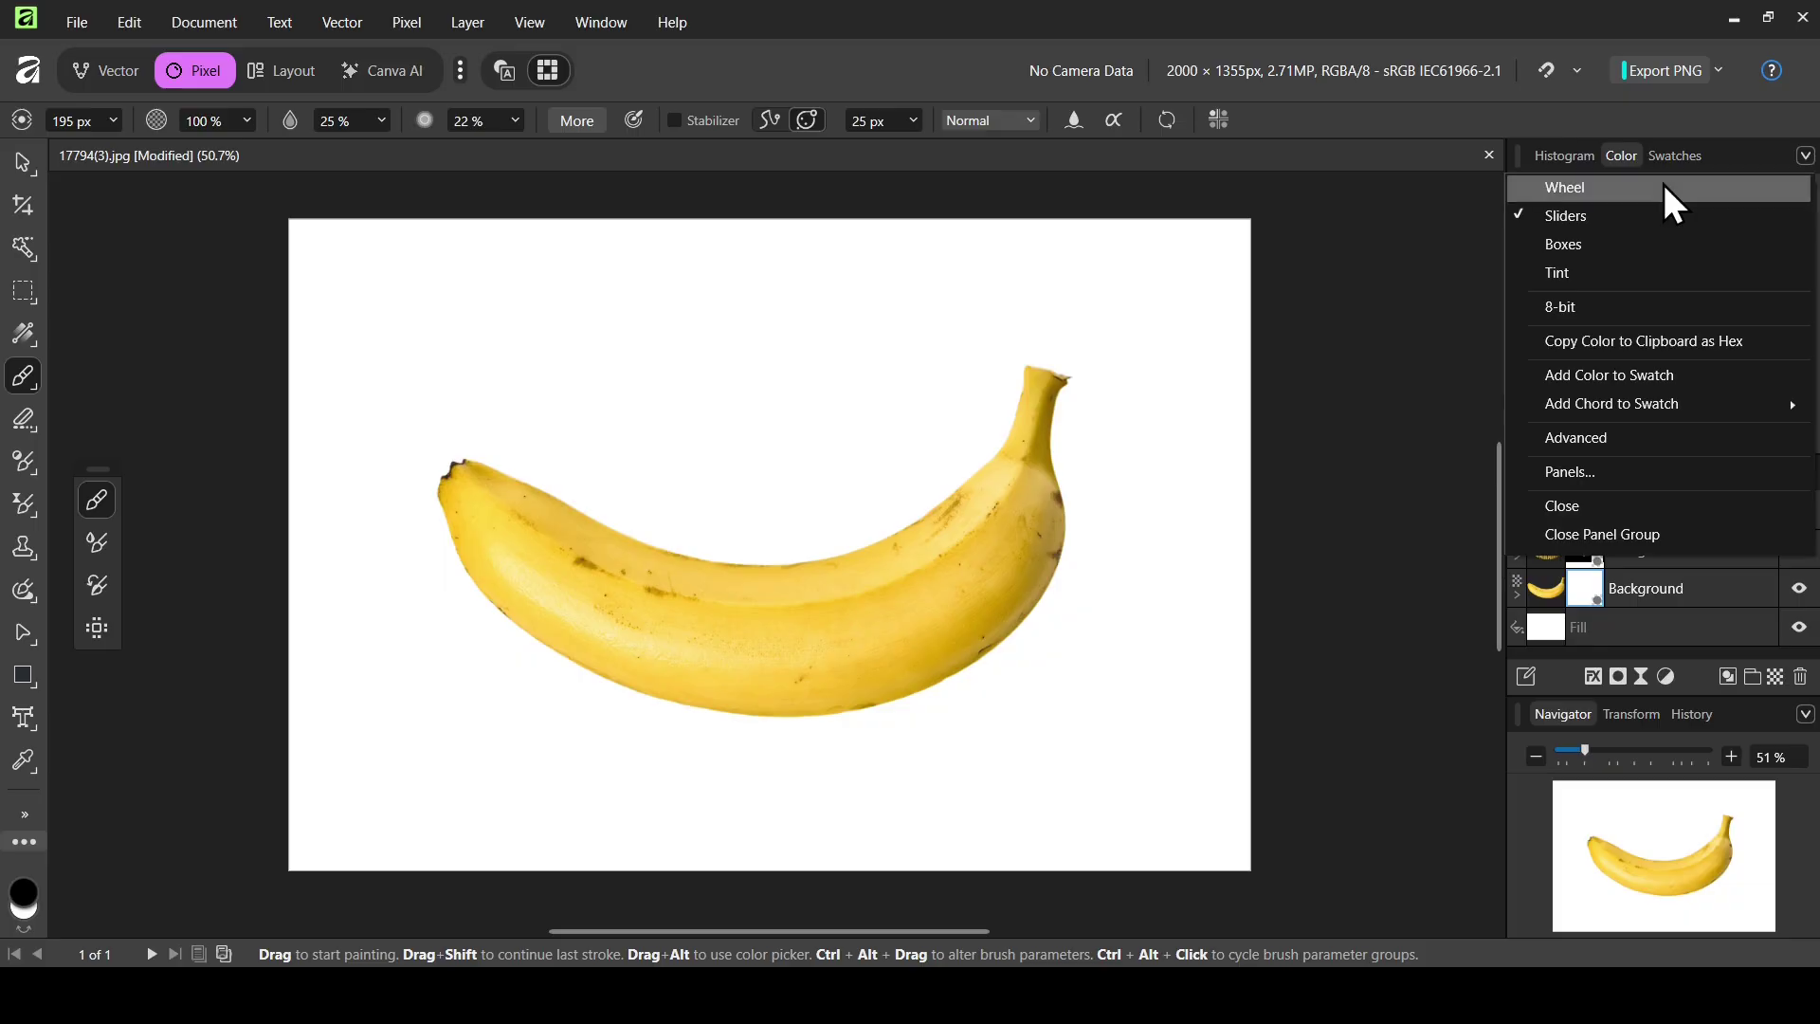
{"action": "left_click", "coordinate": [1664, 186]}
{"action": "mouse_move", "coordinate": [1629, 243]}
{"action": "left_mouse_down"}
{"action": "mouse_move", "coordinate": [1638, 382]}
{"action": "mouse_move", "coordinate": [1608, 327]}
{"action": "left_mouse_up"}
{"action": "left_click", "coordinate": [1720, 337]}
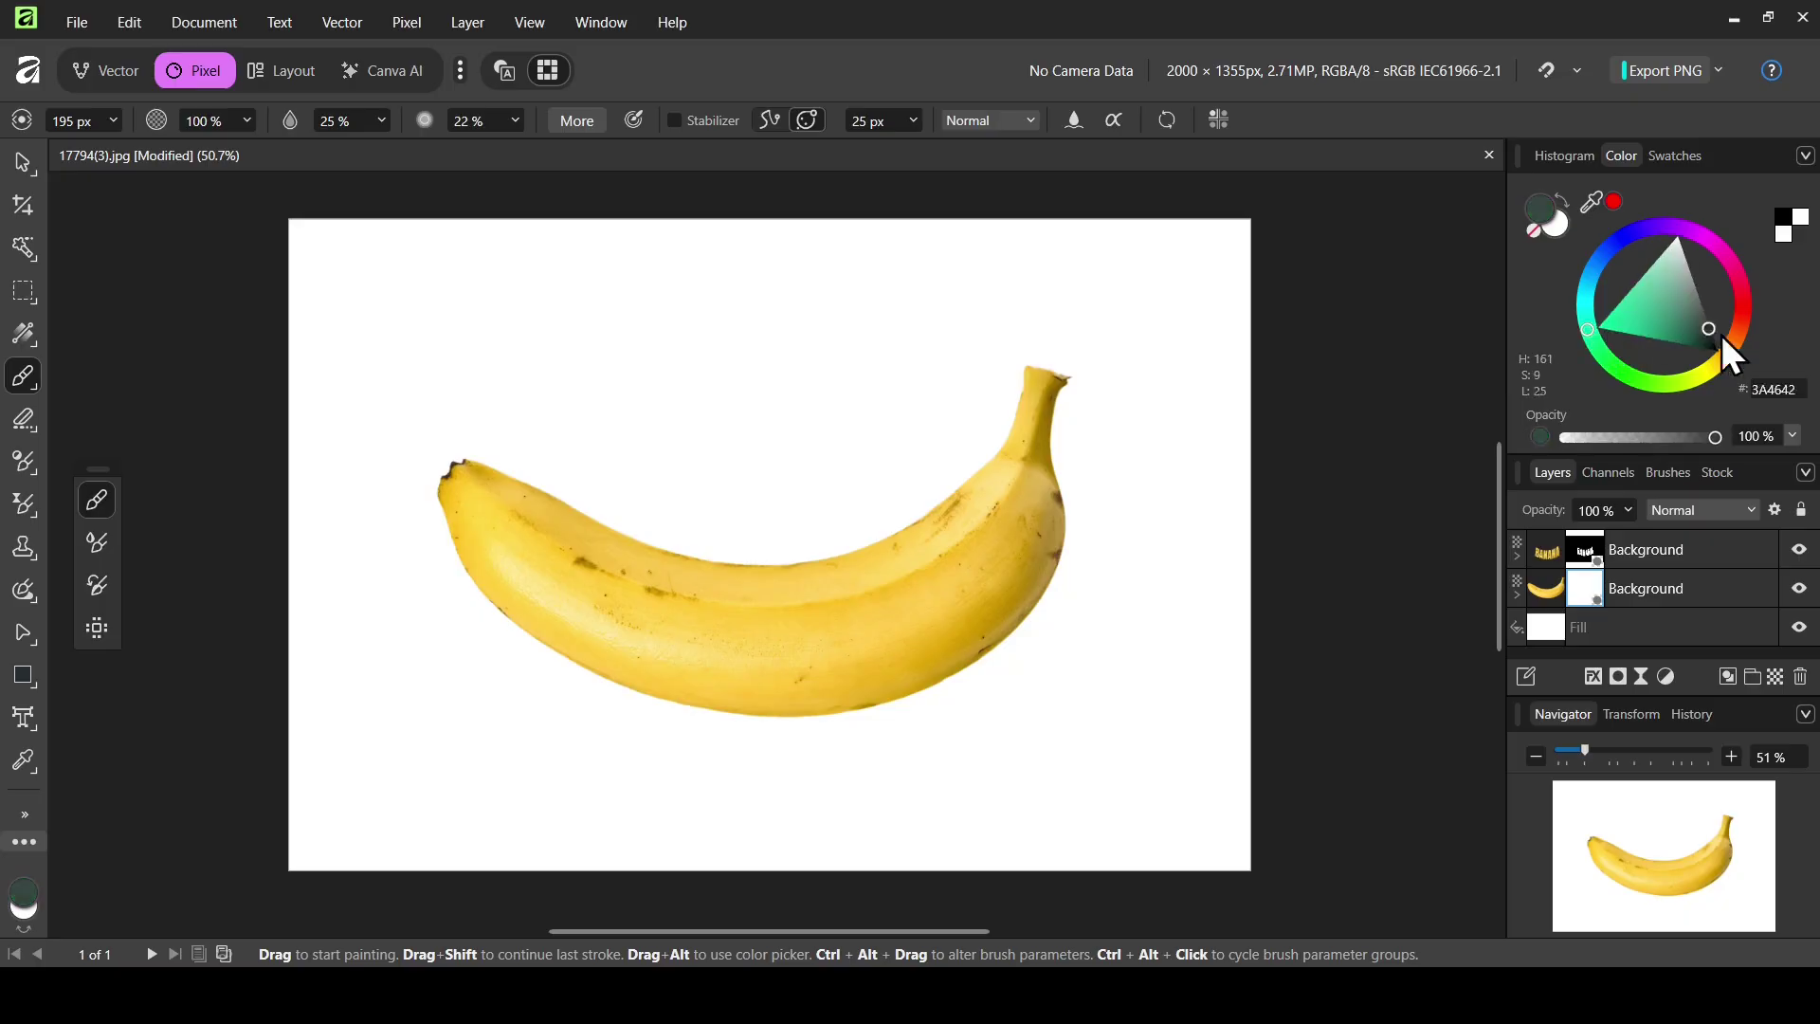
Pick a Basic round brush and set its width to 380 px.
{"action": "left_click", "coordinate": [1665, 473]}
{"action": "left_click", "coordinate": [1779, 538]}
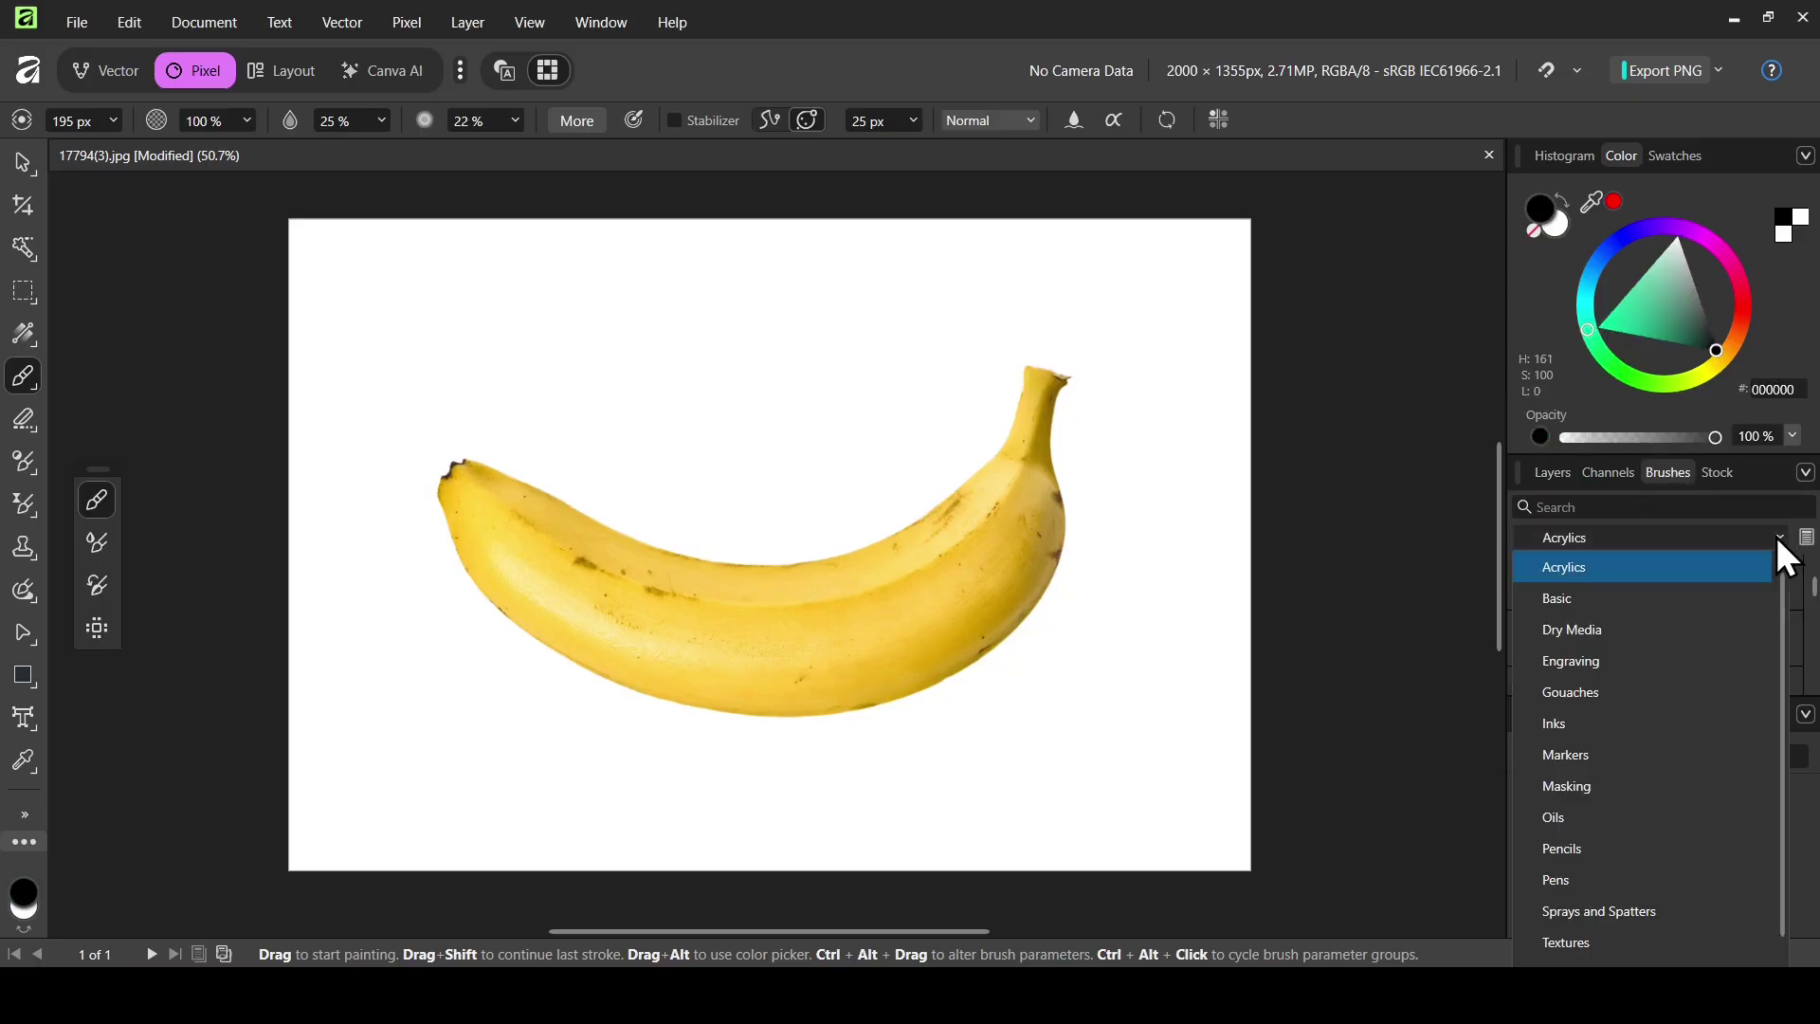
{"action": "left_click", "coordinate": [1676, 606]}
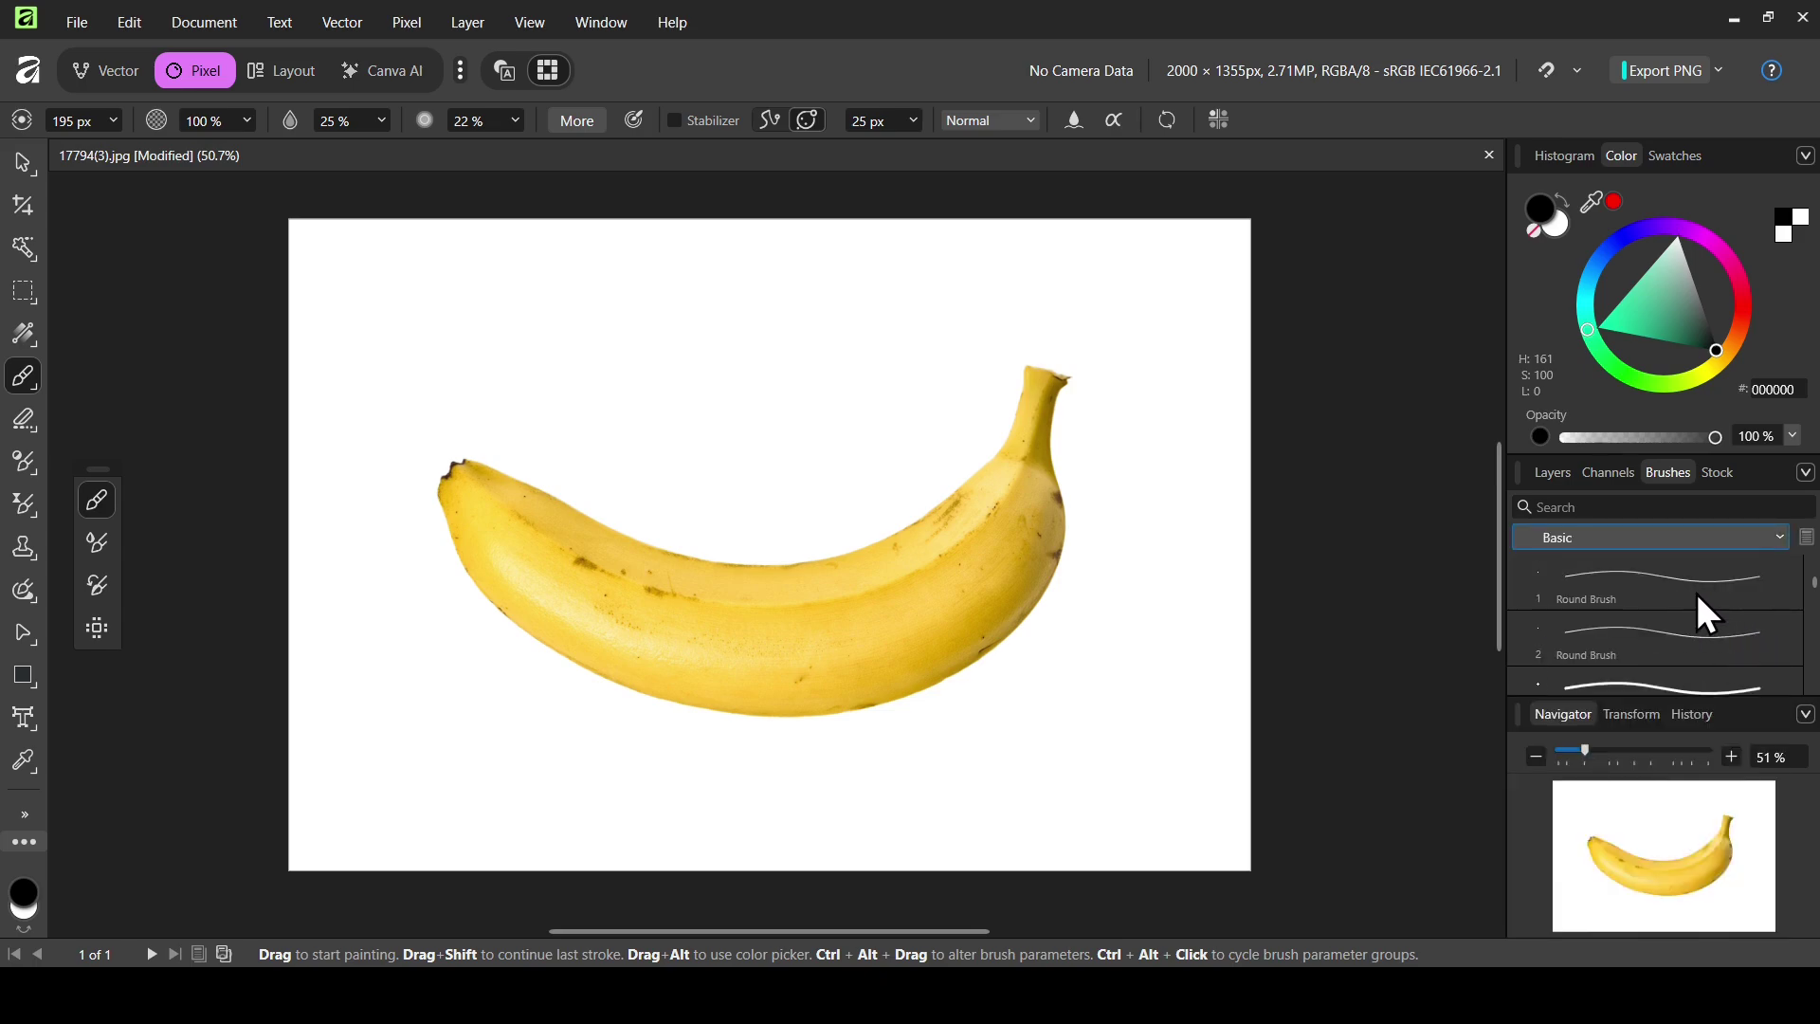
{"action": "left_click", "coordinate": [1639, 685]}
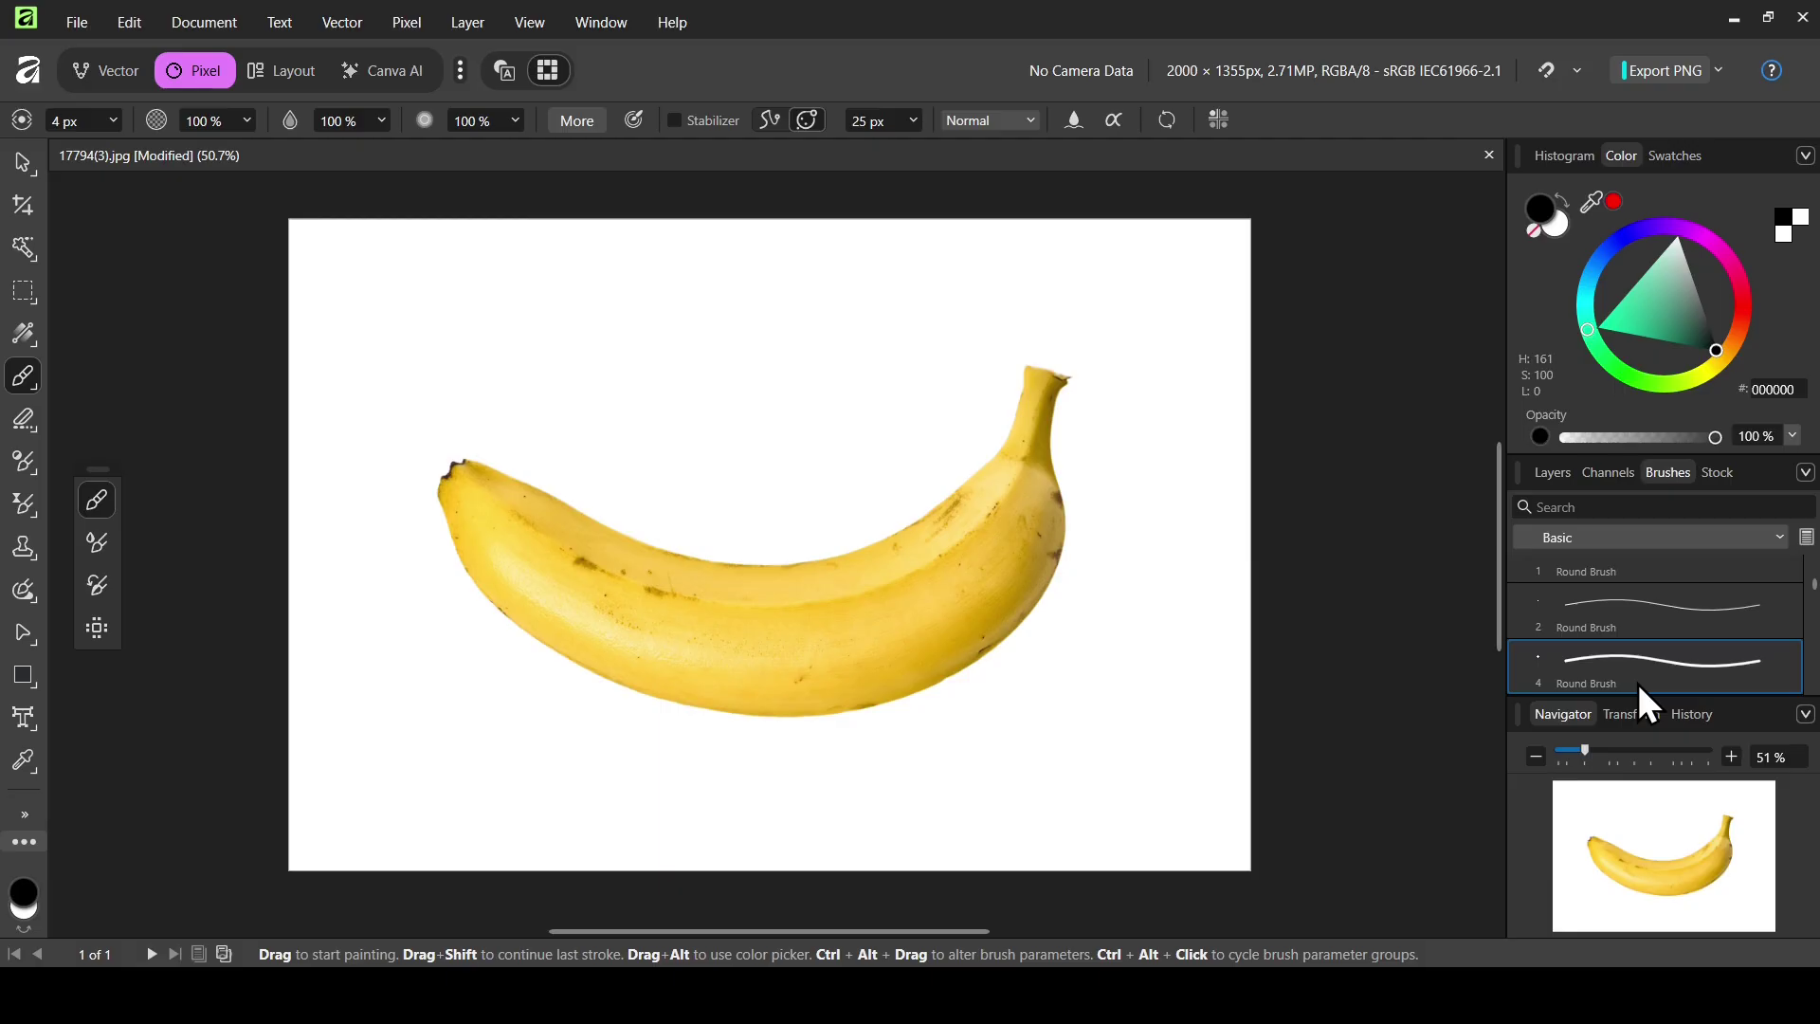
{"action": "left_click", "coordinate": [114, 120]}
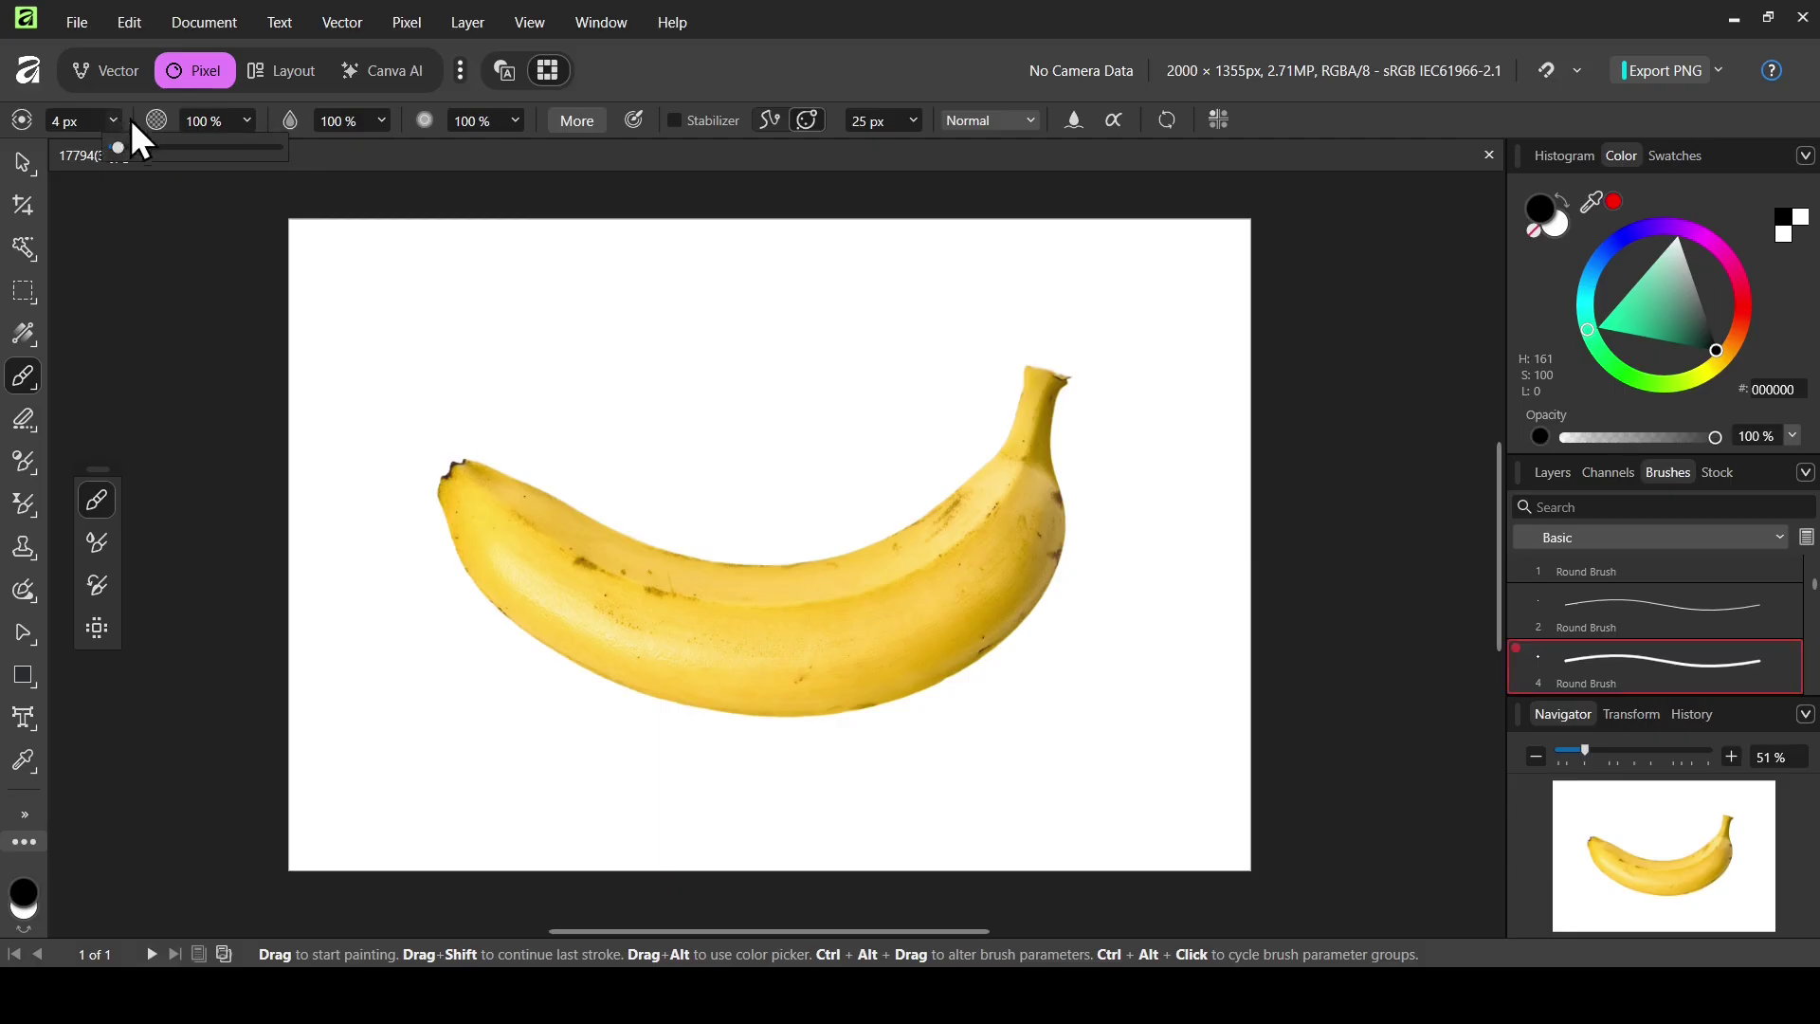
{"action": "left_click_drag", "start_coordinate": [121, 146], "coordinate": [235, 157]}
Target the banana layer's mask and invert it to black.
{"action": "left_click", "coordinate": [1552, 473]}
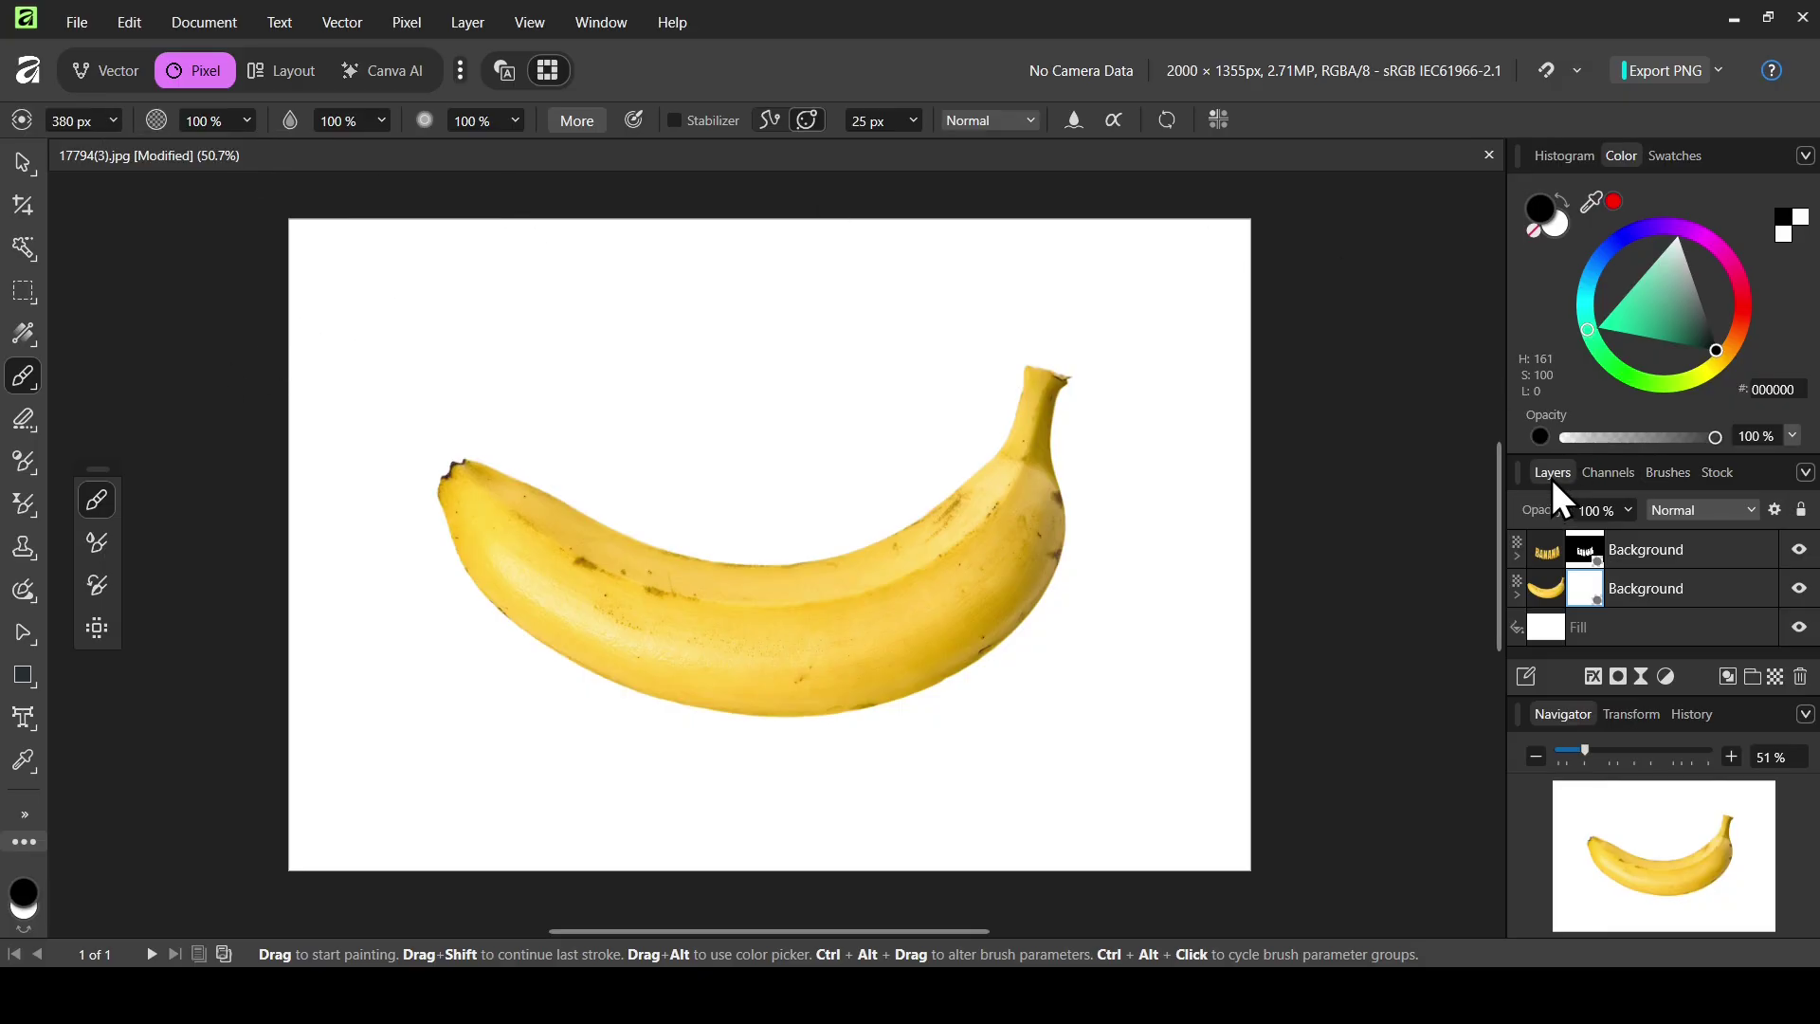
{"action": "left_click", "coordinate": [1589, 586]}
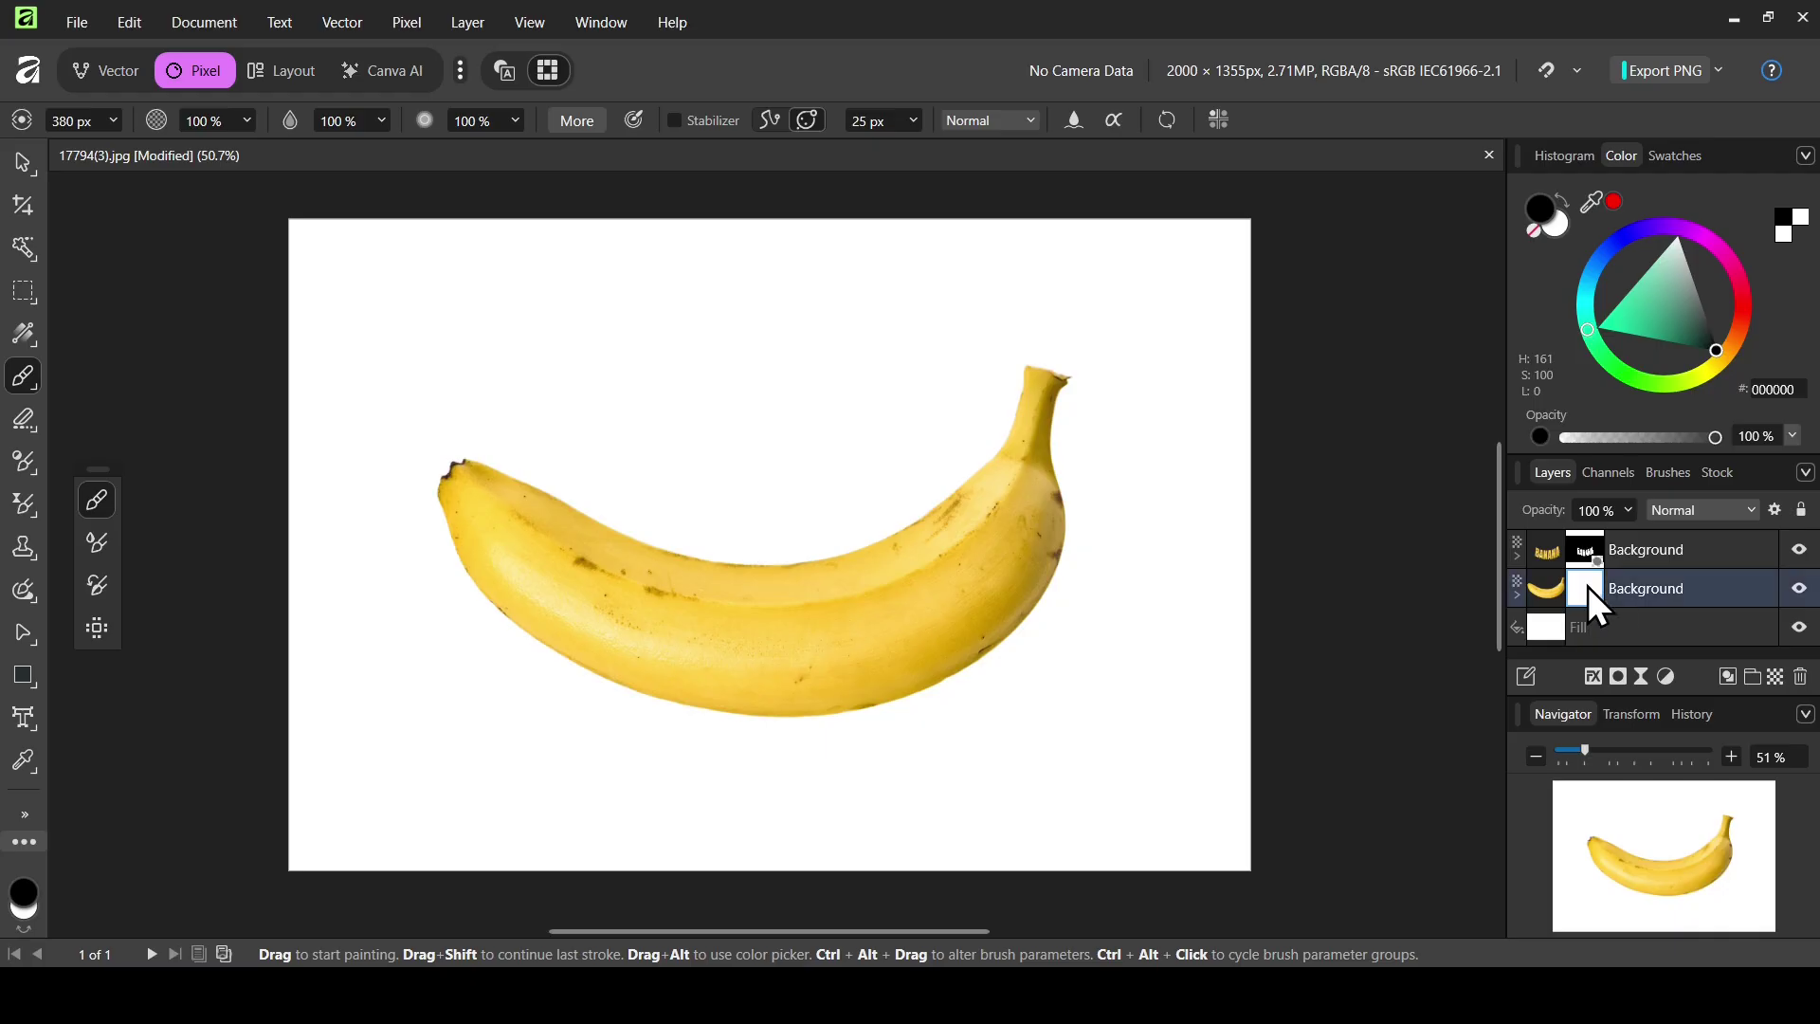
{"action": "left_click", "coordinate": [1800, 589]}
{"action": "left_click", "coordinate": [1800, 589]}
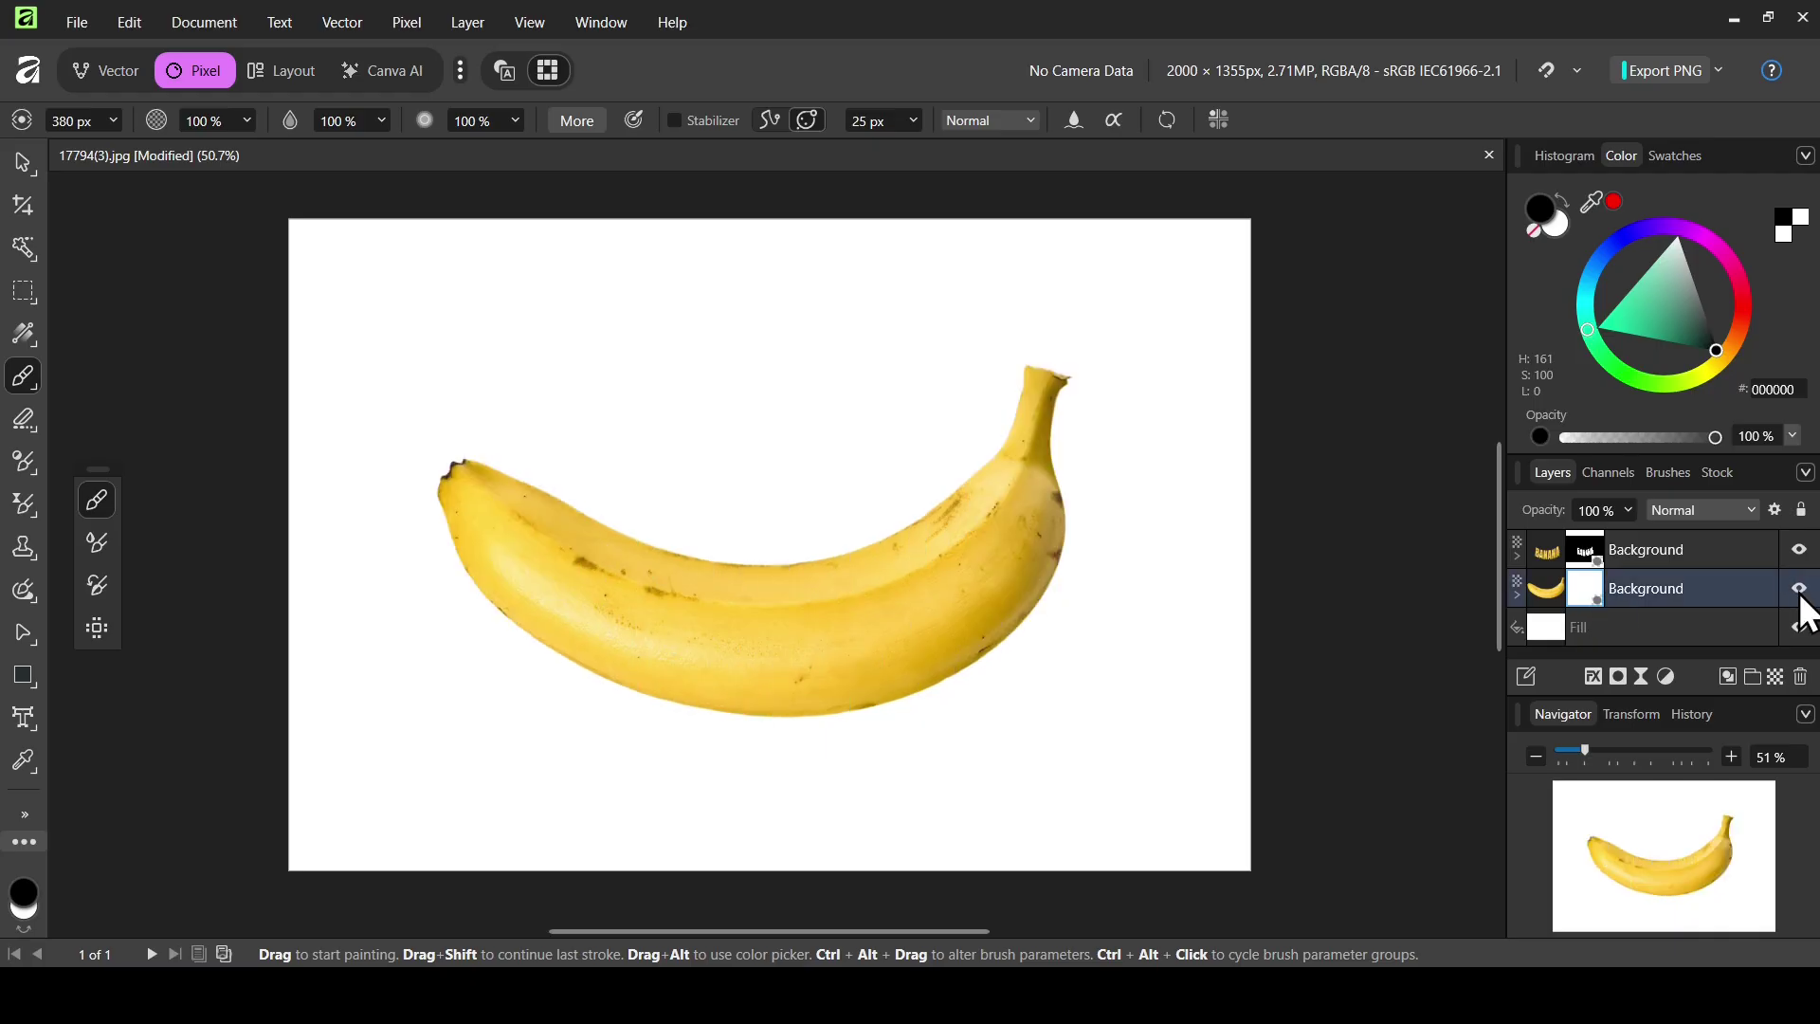
{"action": "left_click", "coordinate": [1589, 594]}
{"action": "key", "text": "ctrl+i"}
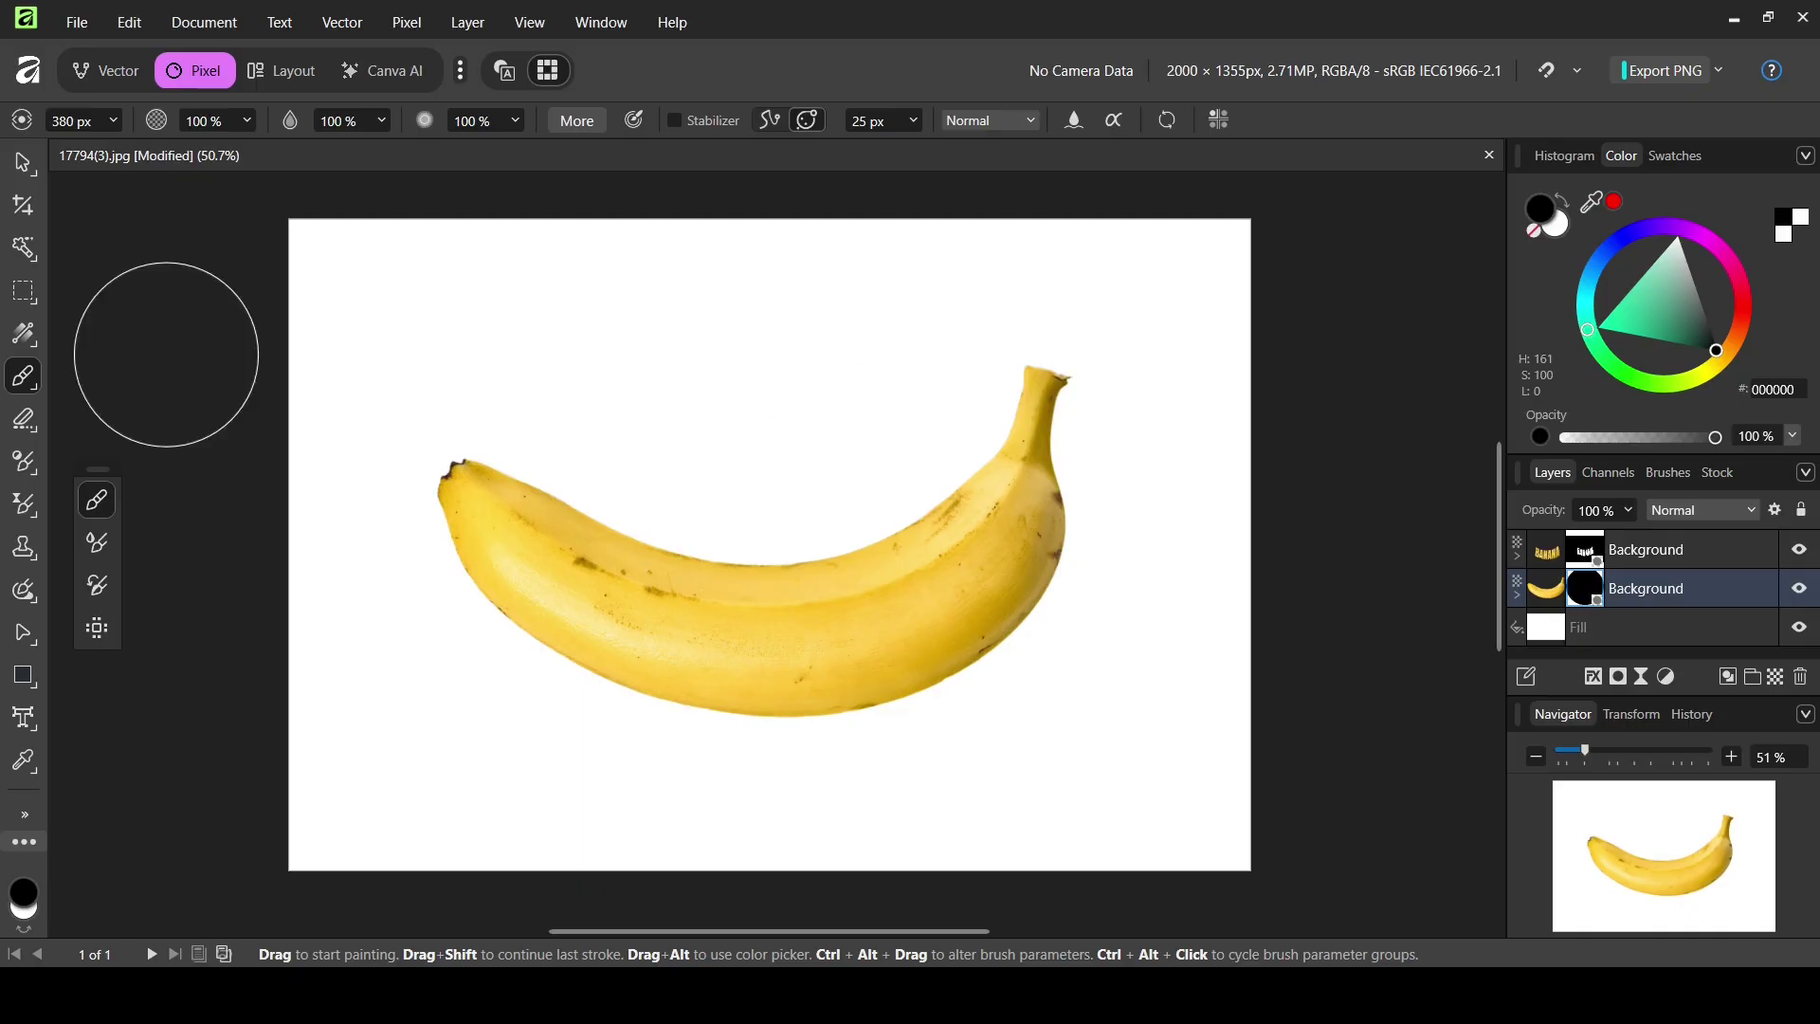
Paint over the BANANA lettering on the banana mask, undoing stray strokes.
{"action": "mouse_move", "coordinate": [578, 540]}
{"action": "left_mouse_down"}
{"action": "mouse_move", "coordinate": [585, 583]}
{"action": "mouse_move", "coordinate": [617, 549]}
{"action": "mouse_move", "coordinate": [627, 591]}
{"action": "mouse_move", "coordinate": [619, 555]}
{"action": "mouse_move", "coordinate": [741, 588]}
{"action": "mouse_move", "coordinate": [783, 533]}
{"action": "mouse_move", "coordinate": [779, 713]}
{"action": "mouse_move", "coordinate": [737, 556]}
{"action": "mouse_move", "coordinate": [679, 680]}
{"action": "mouse_move", "coordinate": [679, 578]}
{"action": "mouse_move", "coordinate": [655, 656]}
{"action": "mouse_move", "coordinate": [668, 560]}
{"action": "mouse_move", "coordinate": [677, 670]}
{"action": "mouse_move", "coordinate": [689, 582]}
{"action": "mouse_move", "coordinate": [652, 595]}
{"action": "mouse_move", "coordinate": [669, 620]}
{"action": "mouse_move", "coordinate": [770, 530]}
{"action": "mouse_move", "coordinate": [866, 590]}
{"action": "mouse_move", "coordinate": [822, 552]}
{"action": "mouse_move", "coordinate": [834, 693]}
{"action": "mouse_move", "coordinate": [831, 533]}
{"action": "mouse_move", "coordinate": [930, 548]}
{"action": "mouse_move", "coordinate": [940, 622]}
{"action": "mouse_move", "coordinate": [958, 614]}
{"action": "mouse_move", "coordinate": [881, 643]}
{"action": "mouse_move", "coordinate": [858, 526]}
{"action": "left_mouse_up"}
{"action": "key", "text": "ctrl+z"}
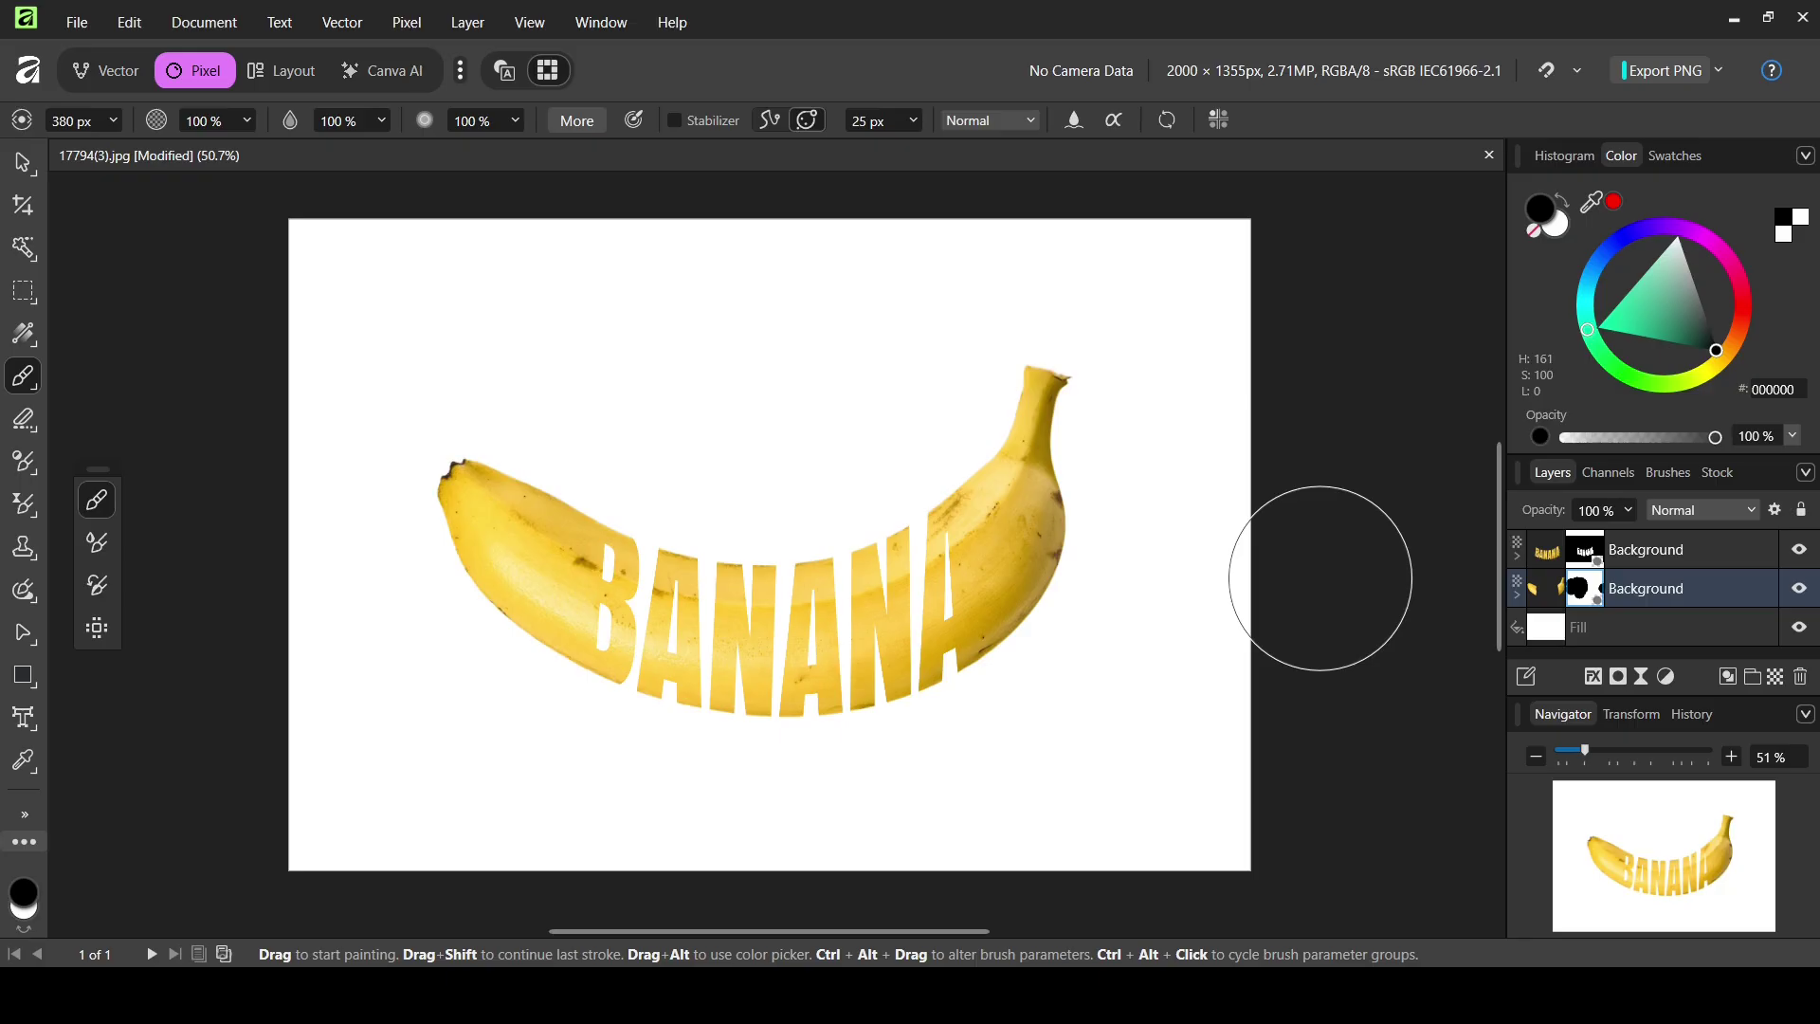
{"action": "left_click", "coordinate": [1547, 548]}
{"action": "mouse_move", "coordinate": [1058, 638]}
{"action": "left_mouse_down"}
{"action": "mouse_move", "coordinate": [711, 743]}
{"action": "mouse_move", "coordinate": [814, 765]}
{"action": "left_mouse_up"}
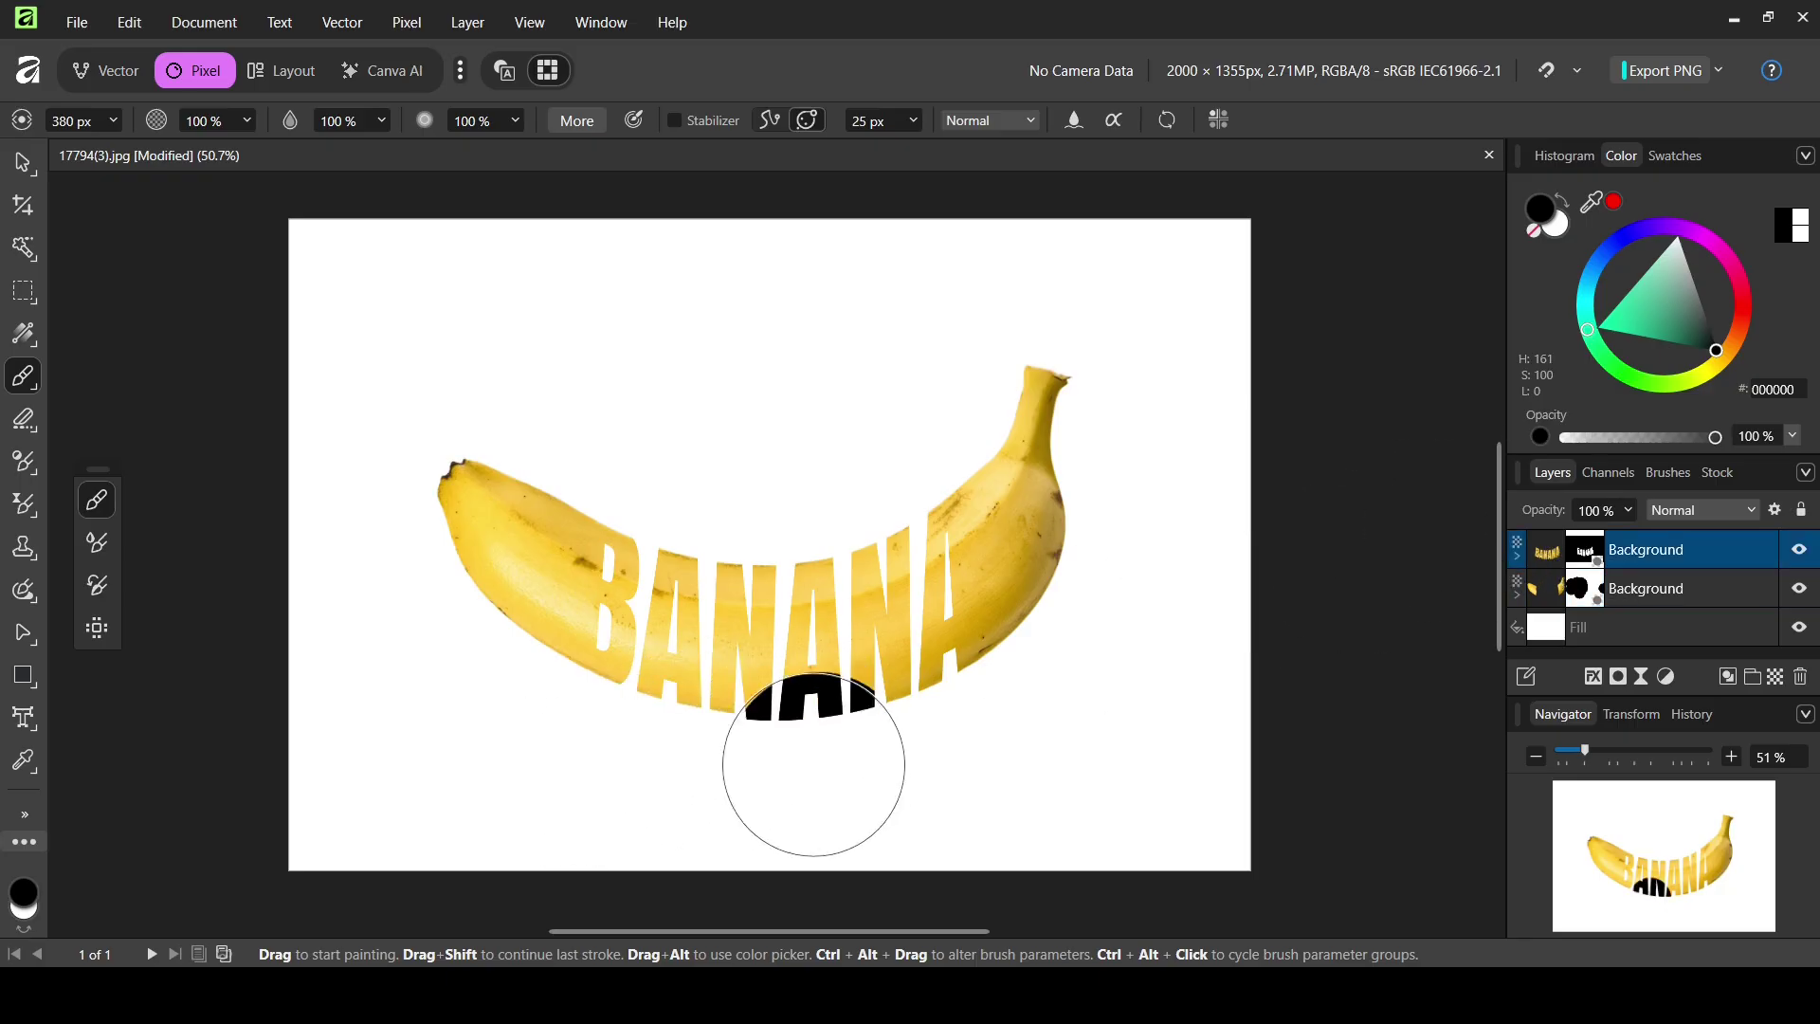
{"action": "key", "text": "ctrl+z"}
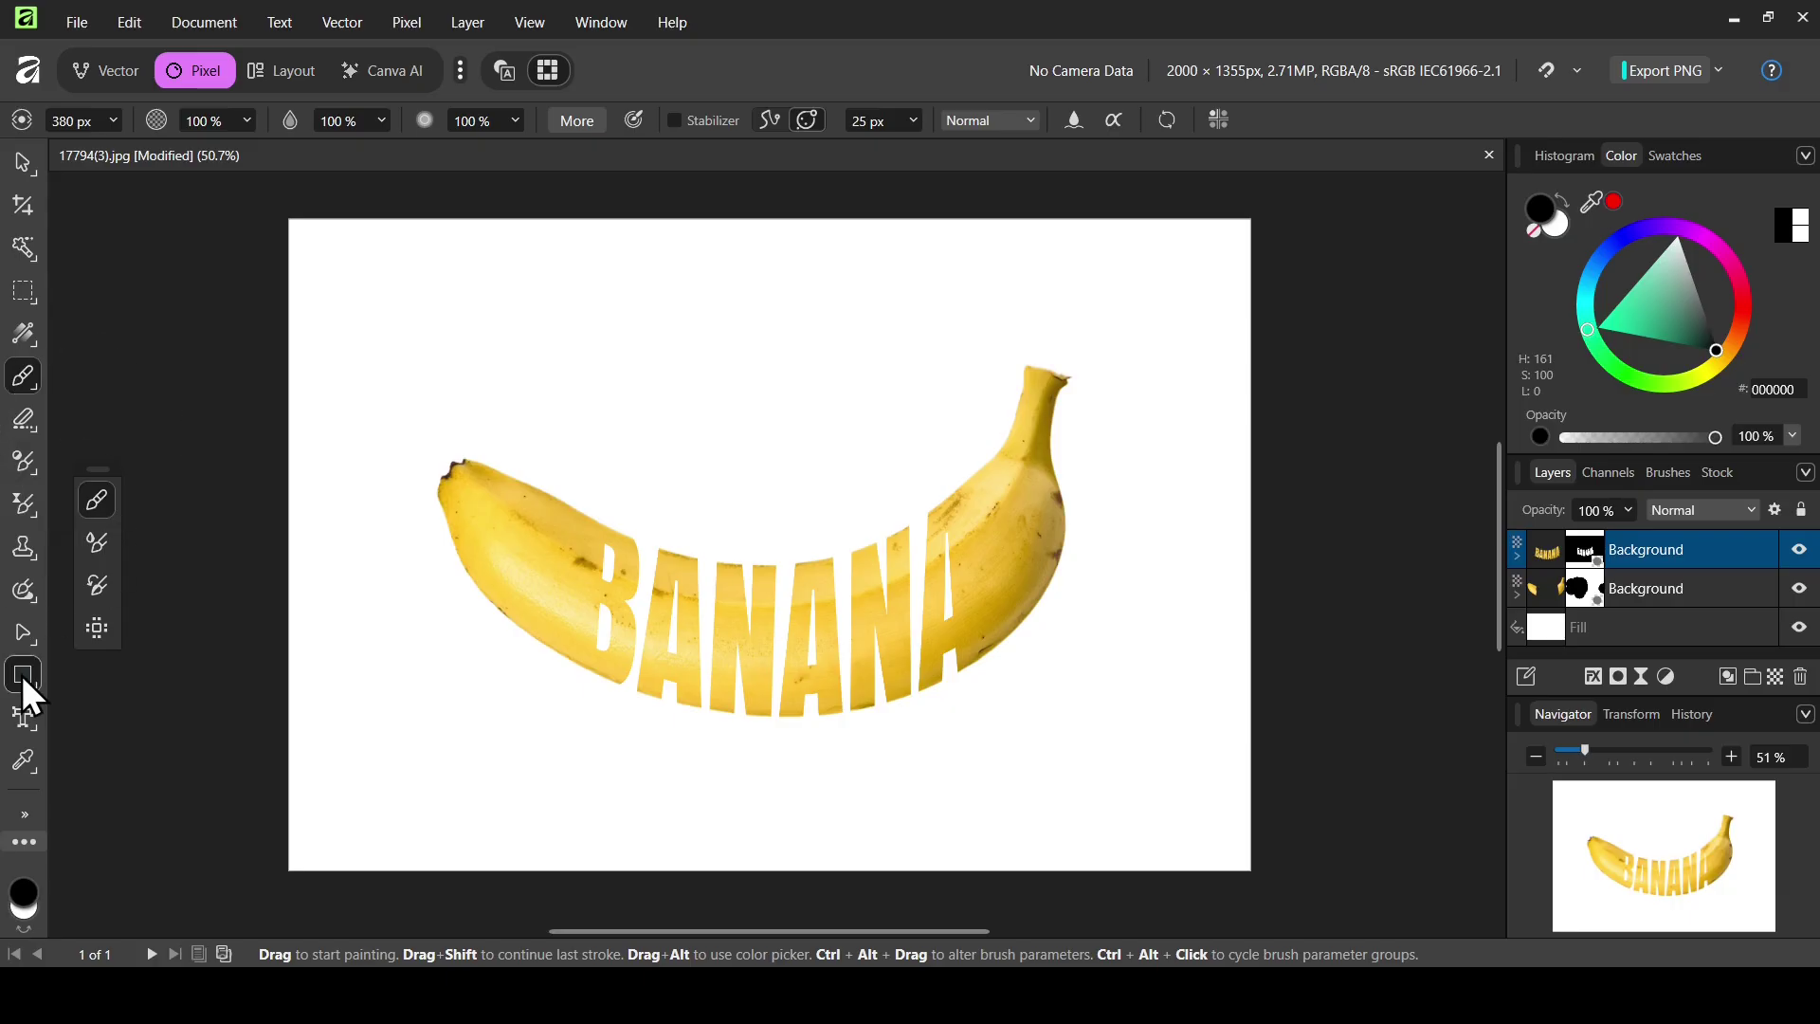
Draw a wide, flat ellipse beneath the banana and fill it near-black.
{"action": "left_click", "coordinate": [20, 675]}
{"action": "left_click", "coordinate": [151, 47]}
{"action": "left_click_drag", "start_coordinate": [546, 750], "coordinate": [978, 774]}
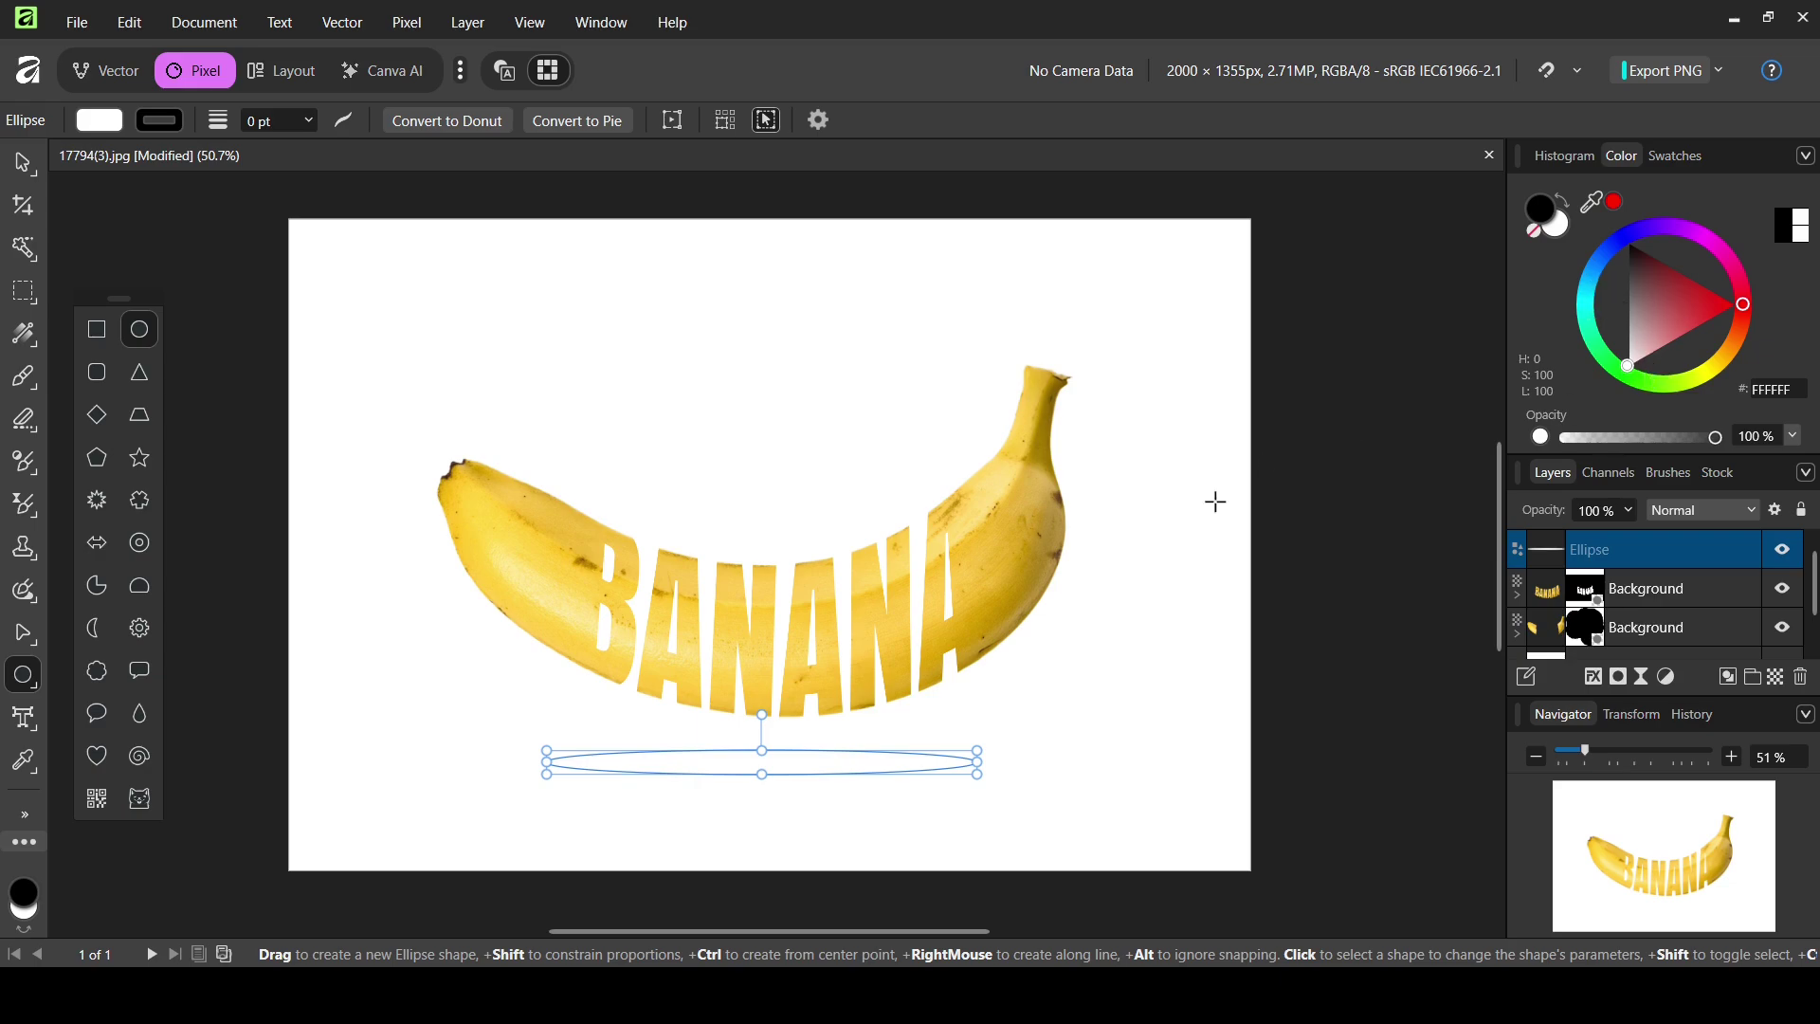
{"action": "mouse_move", "coordinate": [1636, 284]}
{"action": "left_mouse_down"}
{"action": "mouse_move", "coordinate": [1660, 292]}
{"action": "mouse_move", "coordinate": [1635, 248]}
{"action": "left_mouse_up"}
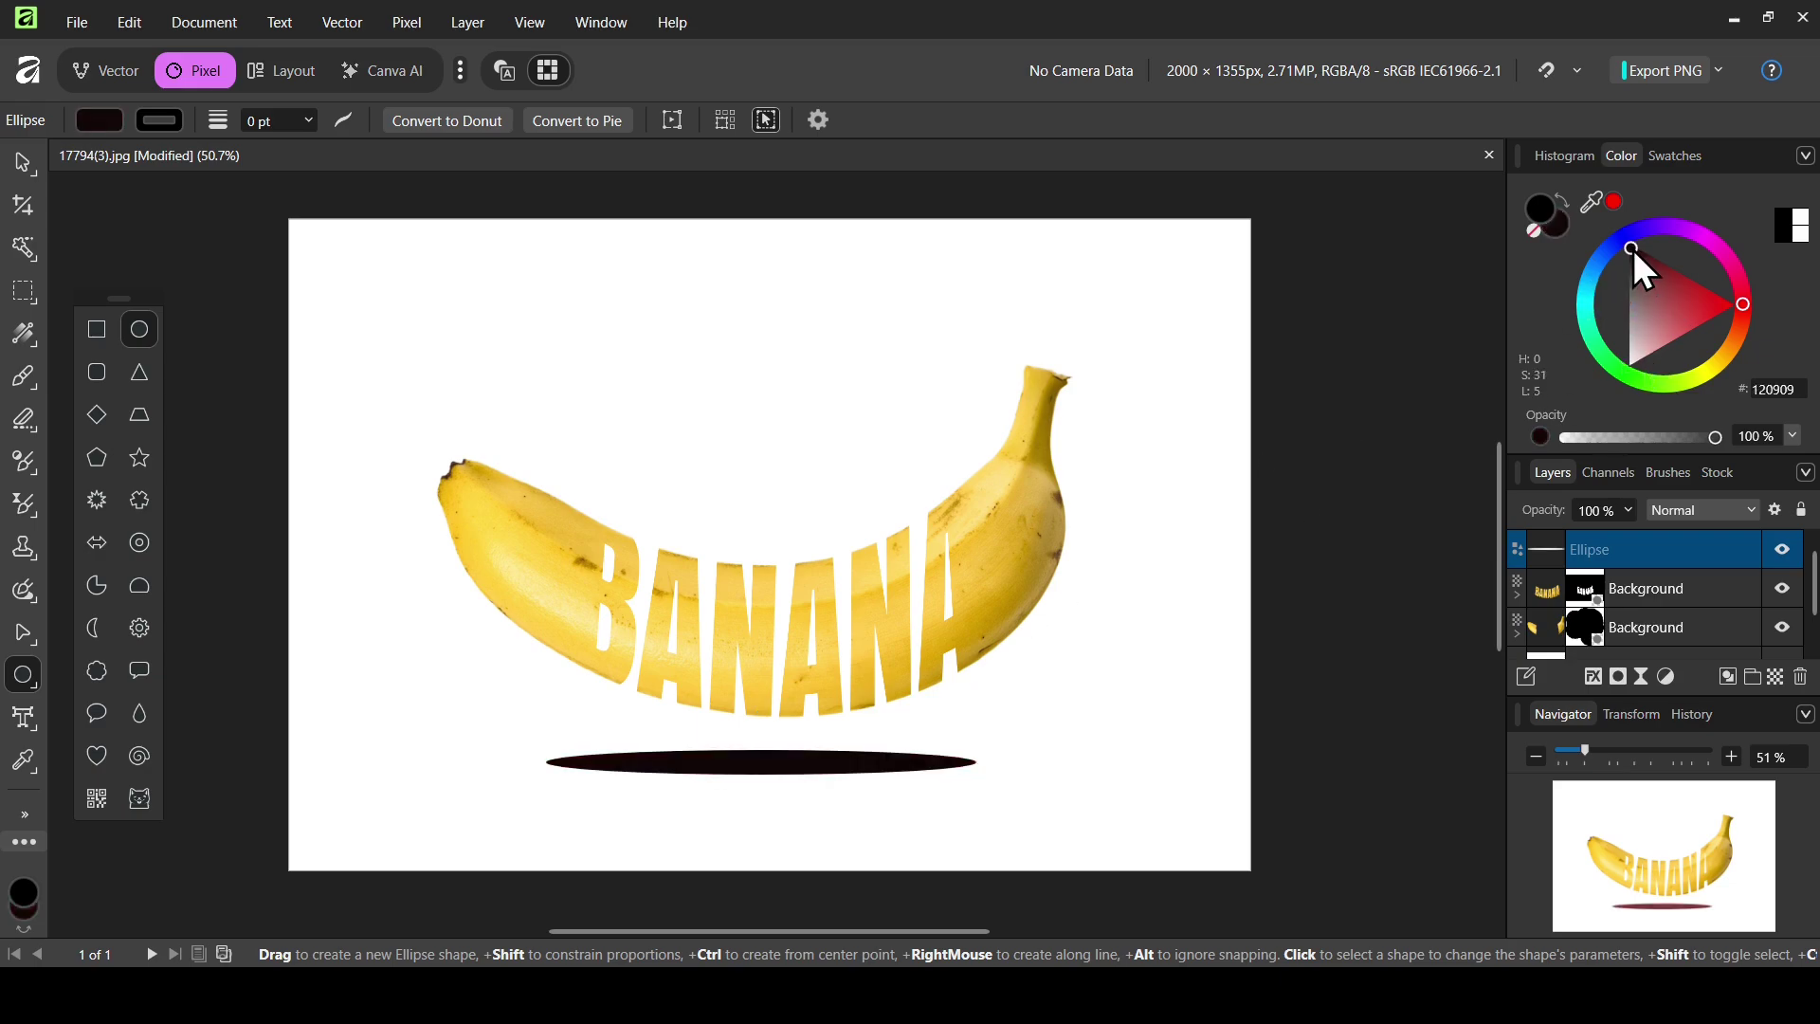
Soften the ellipse with a live Gaussian Blur of 22.7 px radius.
{"action": "left_click", "coordinate": [1646, 675]}
{"action": "left_click", "coordinate": [1685, 16]}
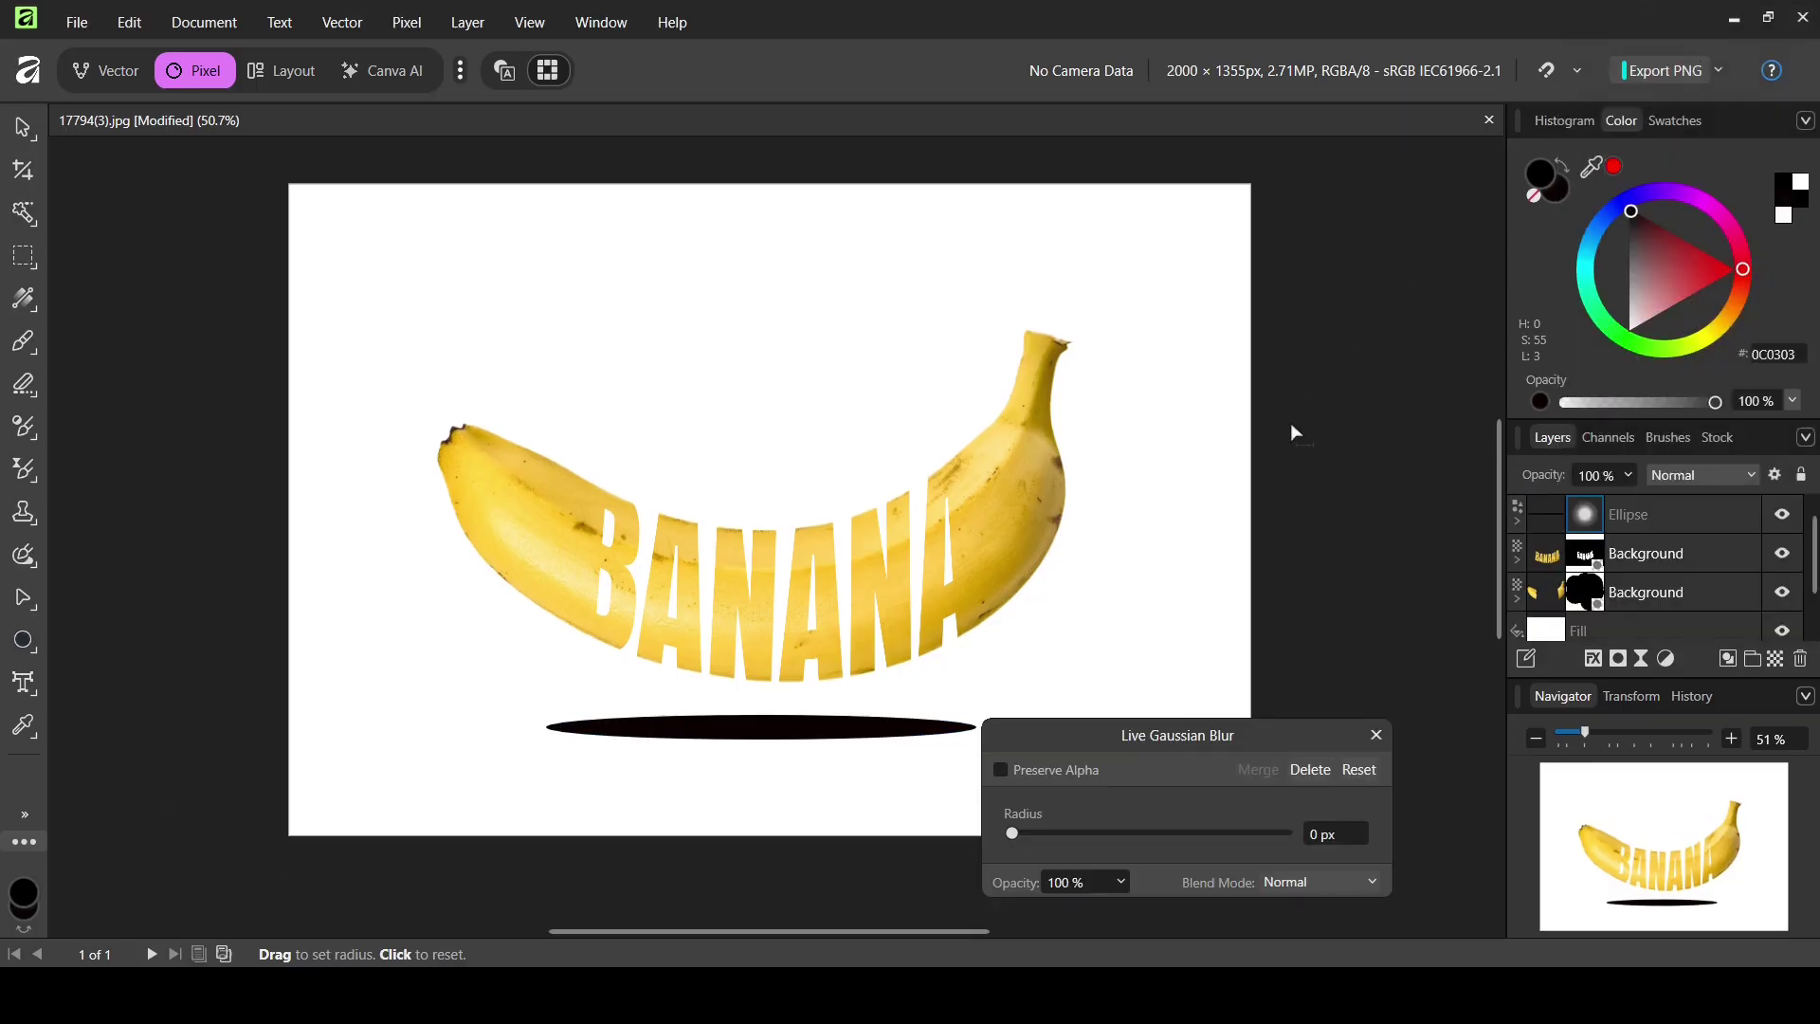
{"action": "left_click_drag", "start_coordinate": [1016, 829], "coordinate": [1200, 839]}
{"action": "left_click", "coordinate": [1377, 735]}
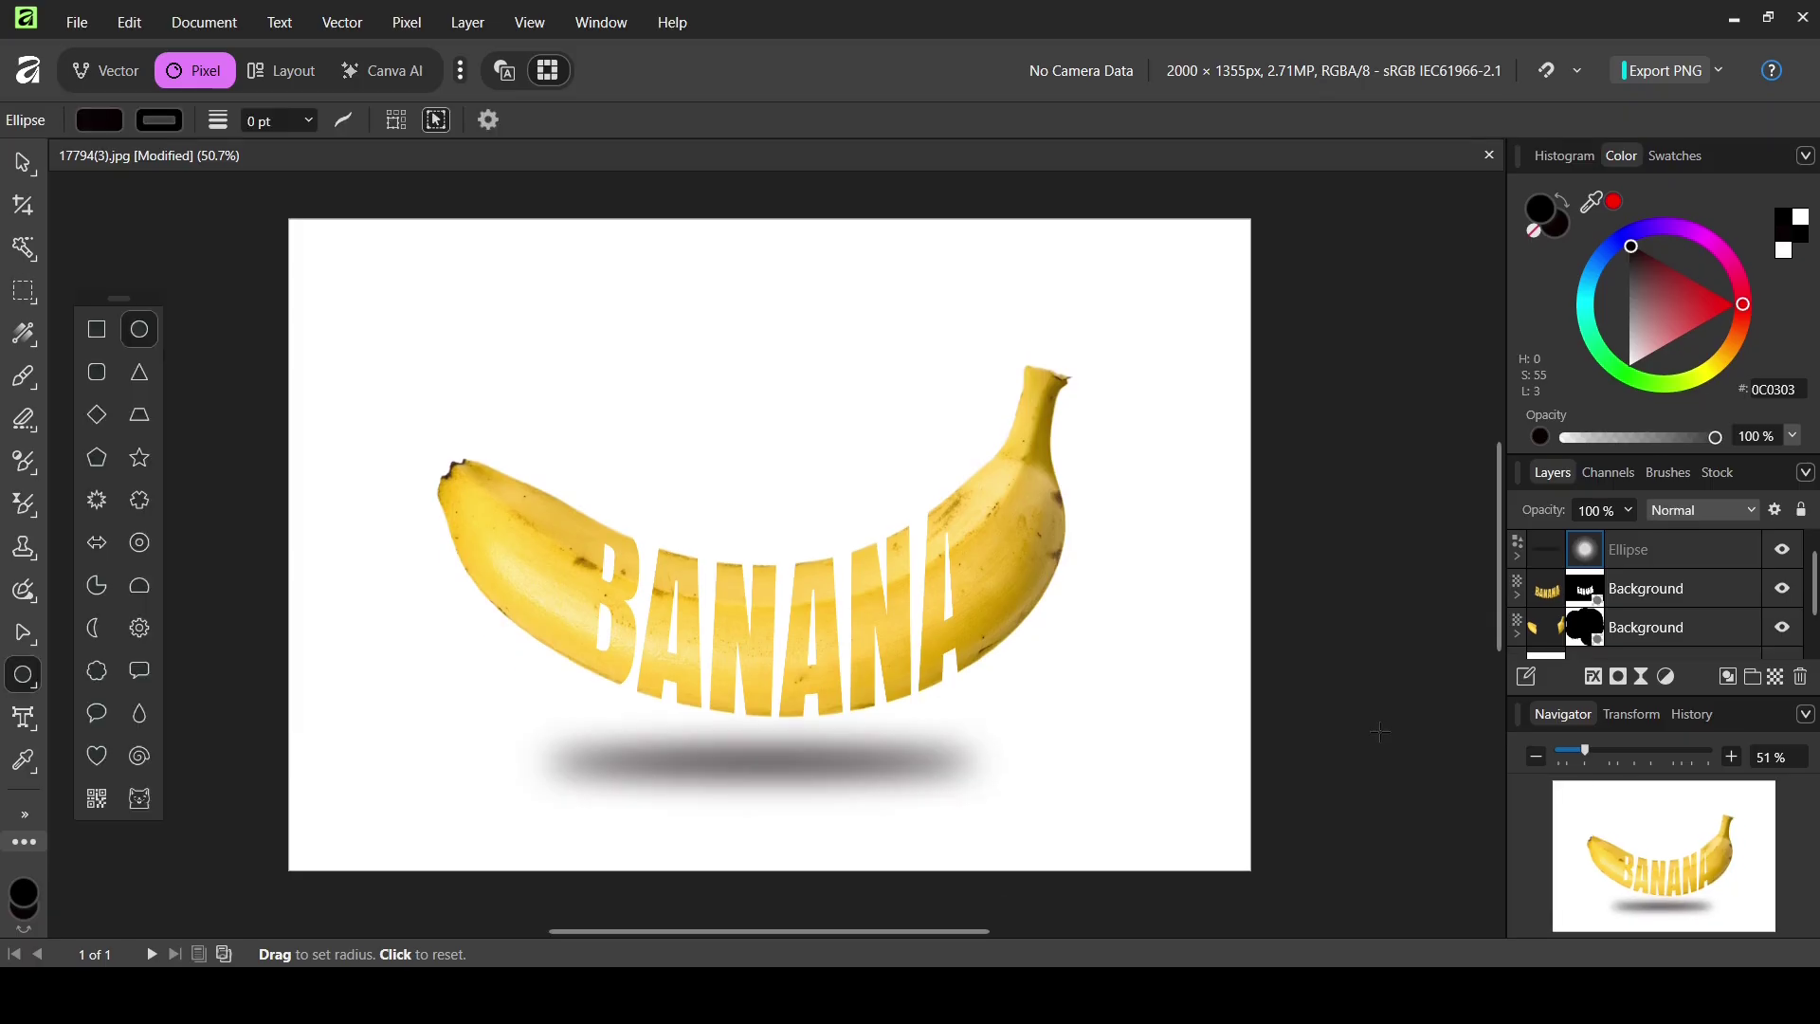
Nudge the Ellipse shadow slightly right under the banana and lower its opacity to 69%.
{"action": "left_click", "coordinate": [1545, 545]}
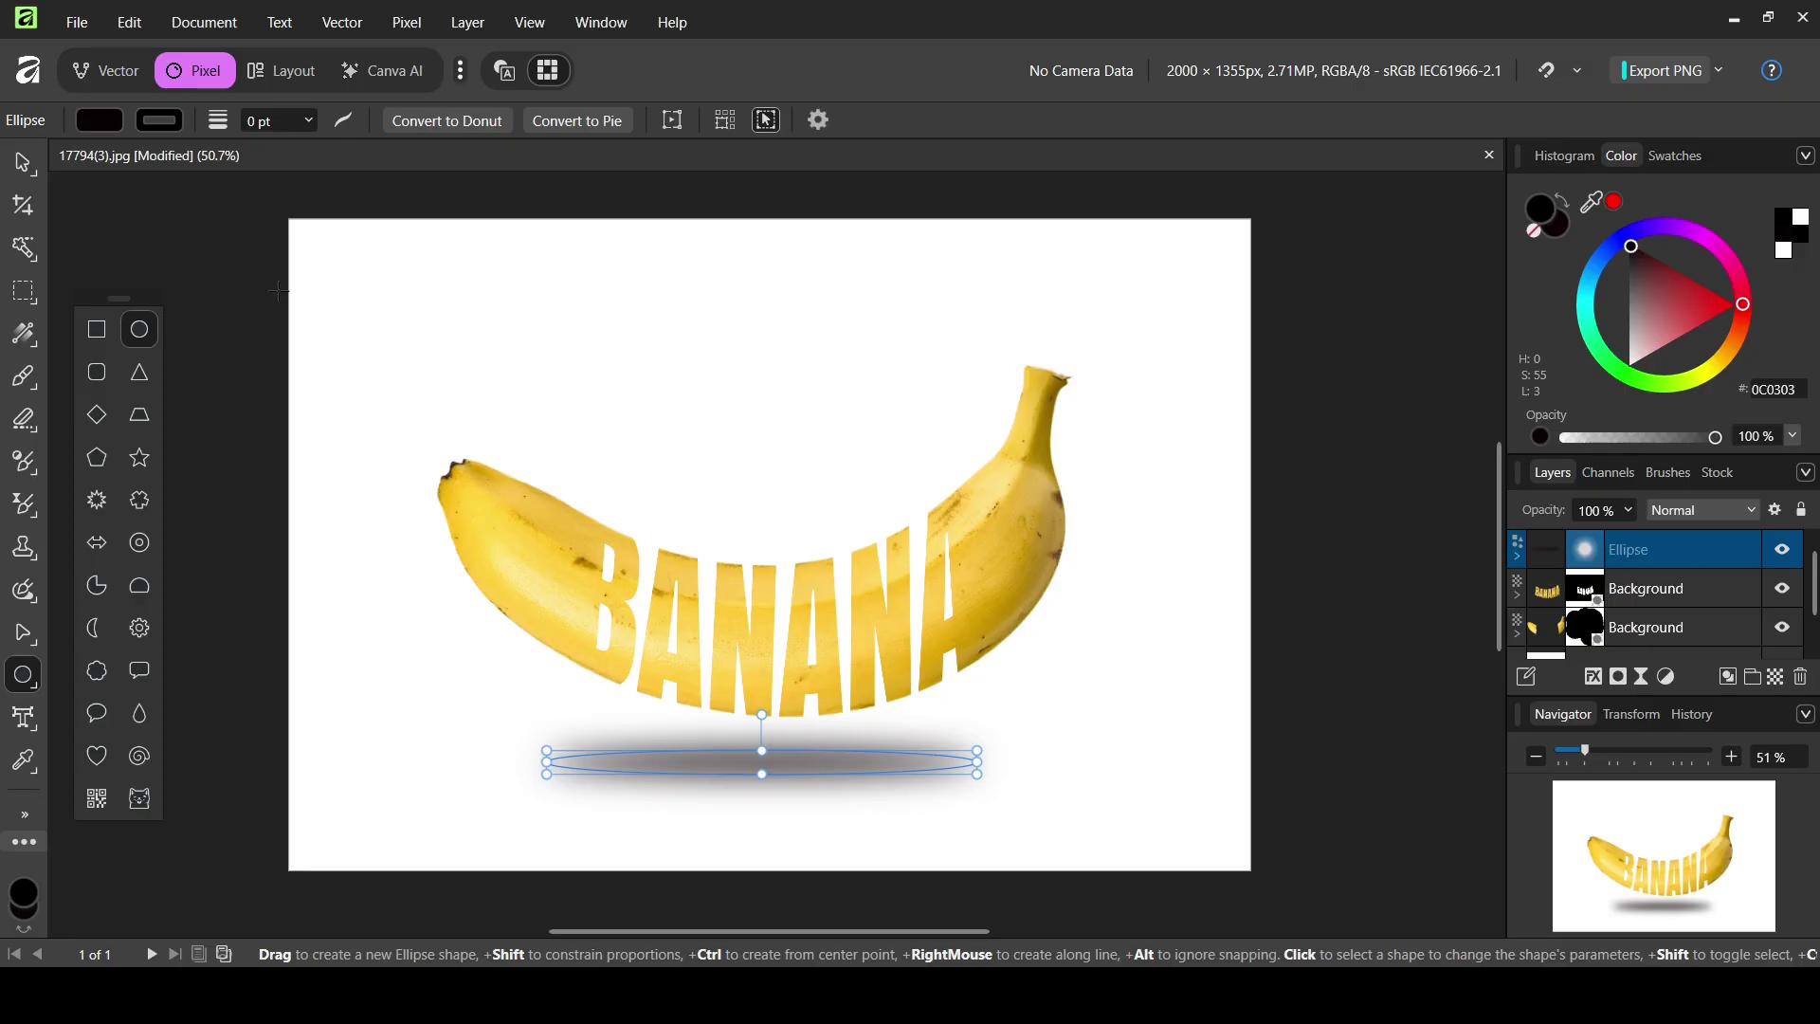
{"action": "left_click", "coordinate": [24, 162]}
{"action": "left_click_drag", "start_coordinate": [815, 771], "coordinate": [833, 778]}
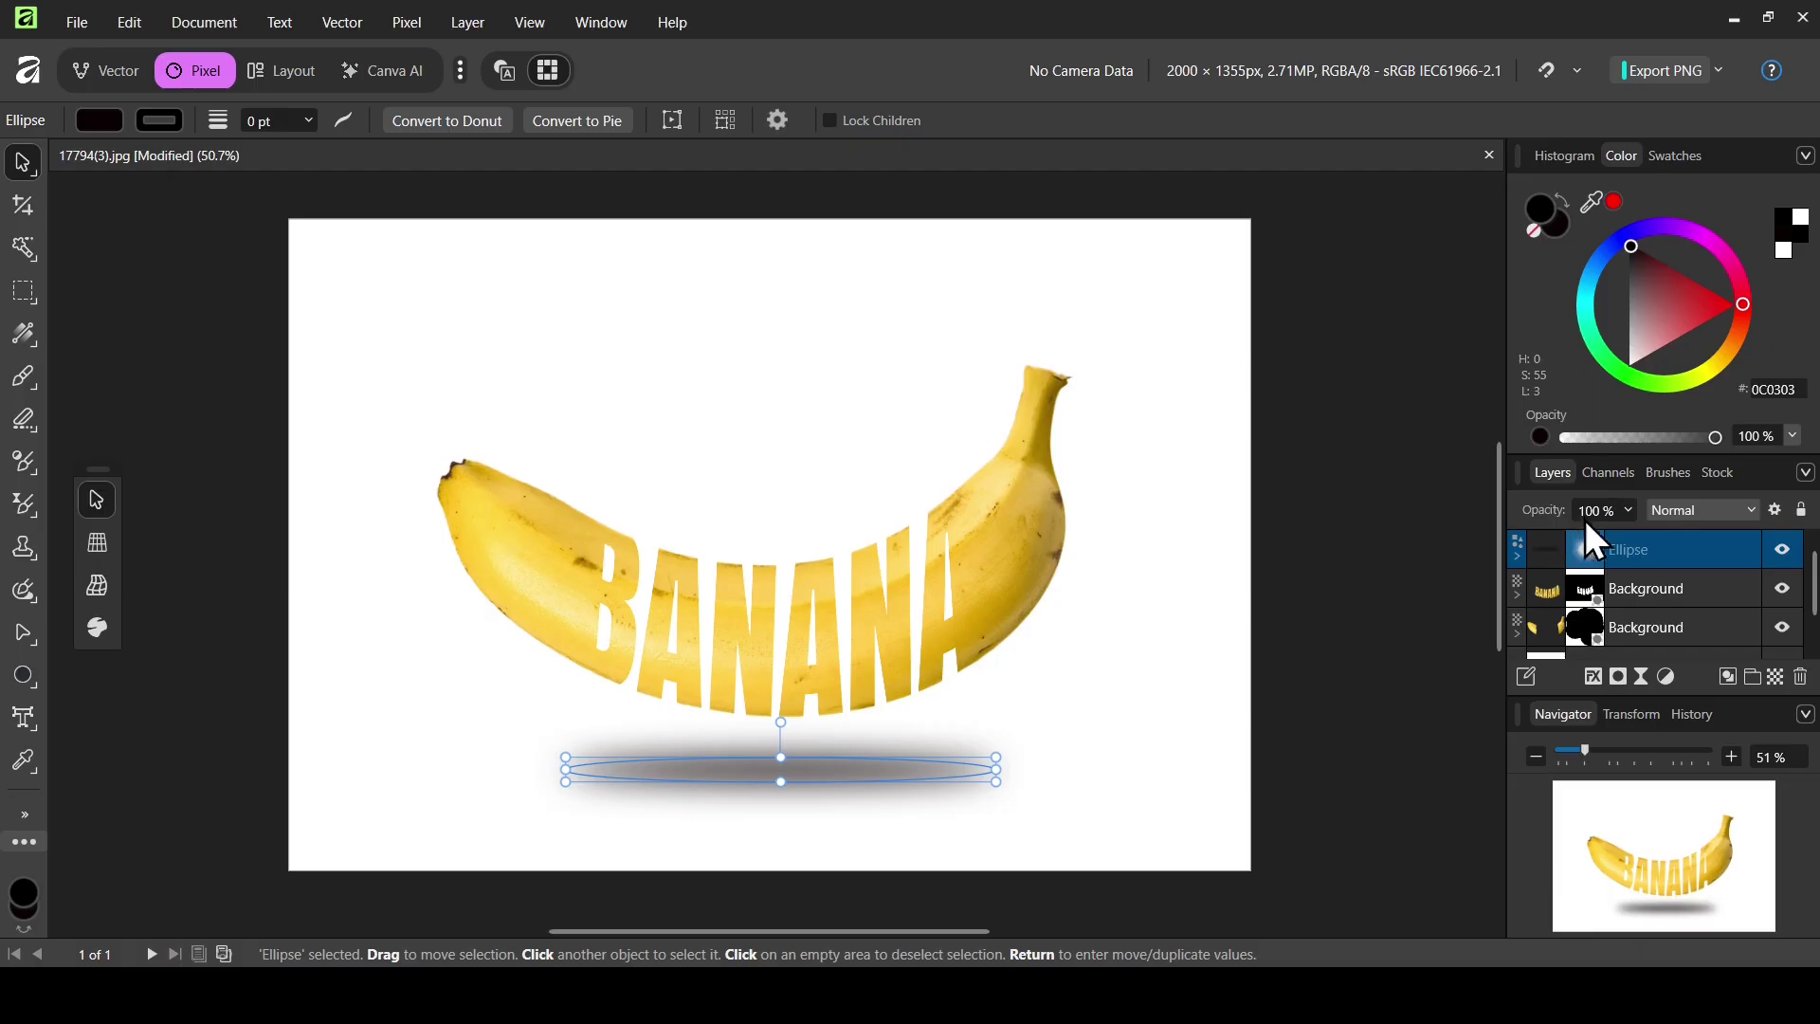
{"action": "left_click", "coordinate": [1636, 510]}
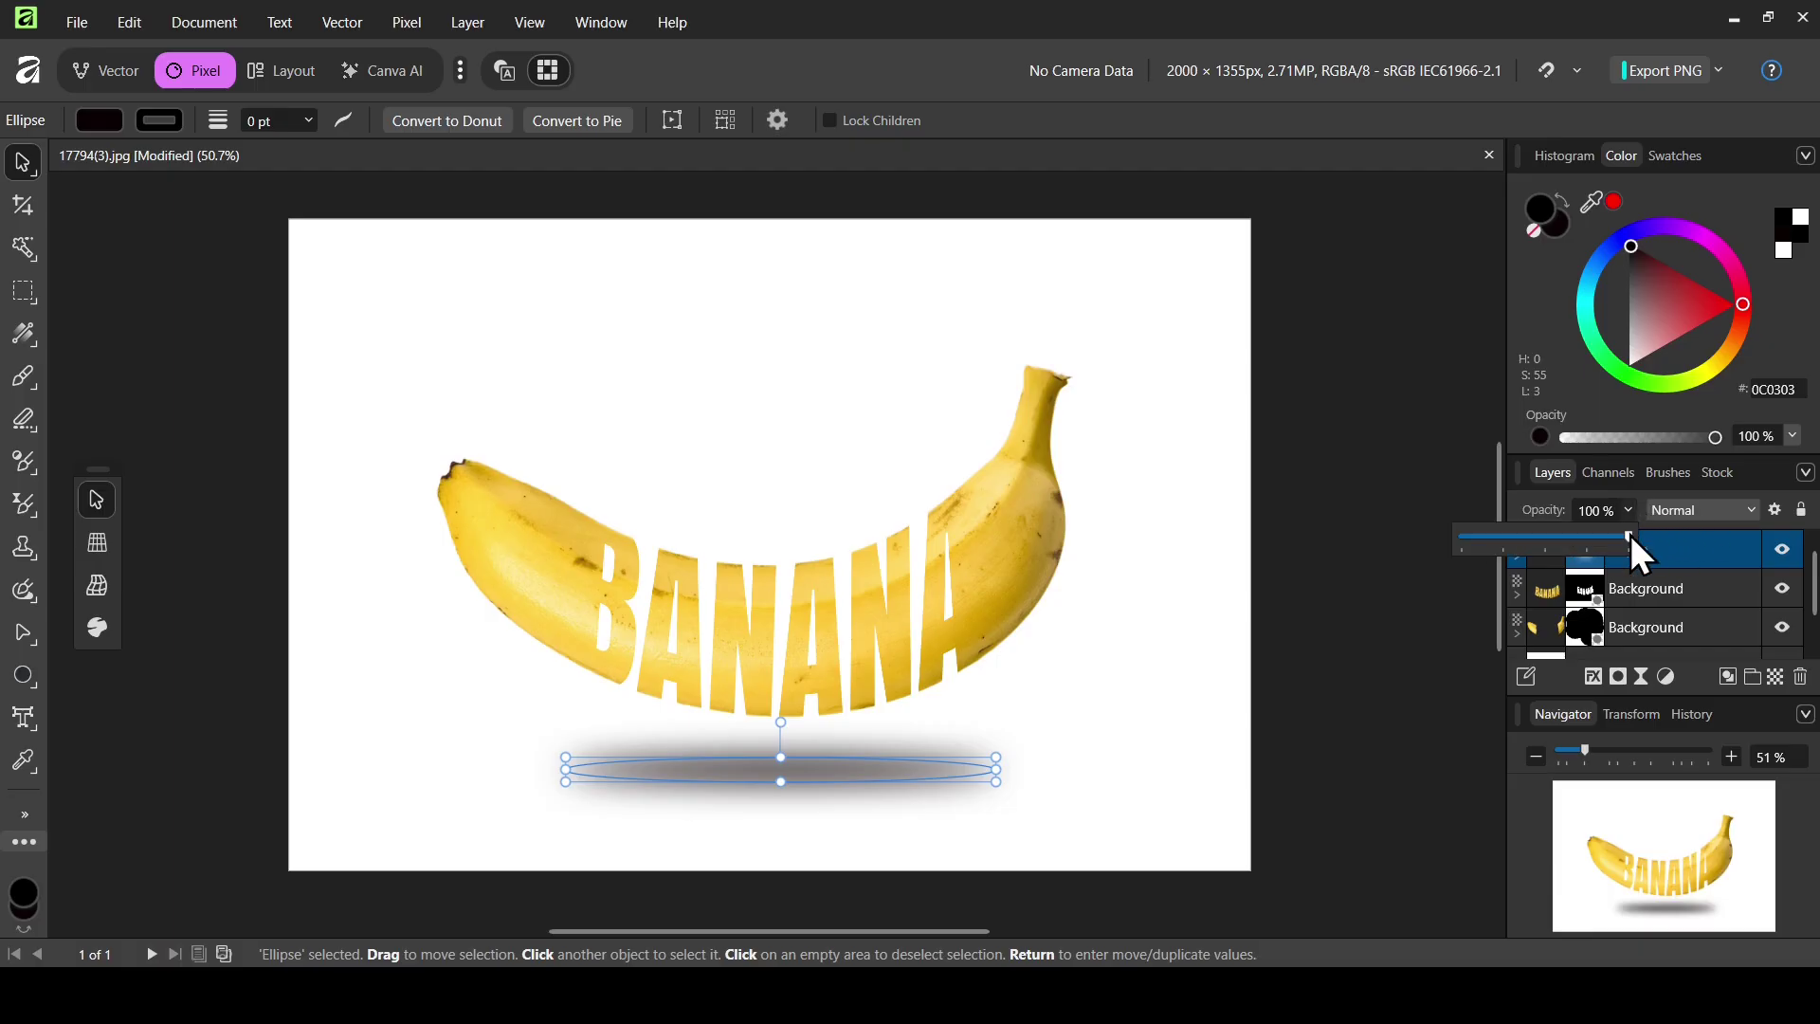
{"action": "scroll", "coordinate": [1633, 539], "scroll_direction": "down", "scroll_amount": 3}
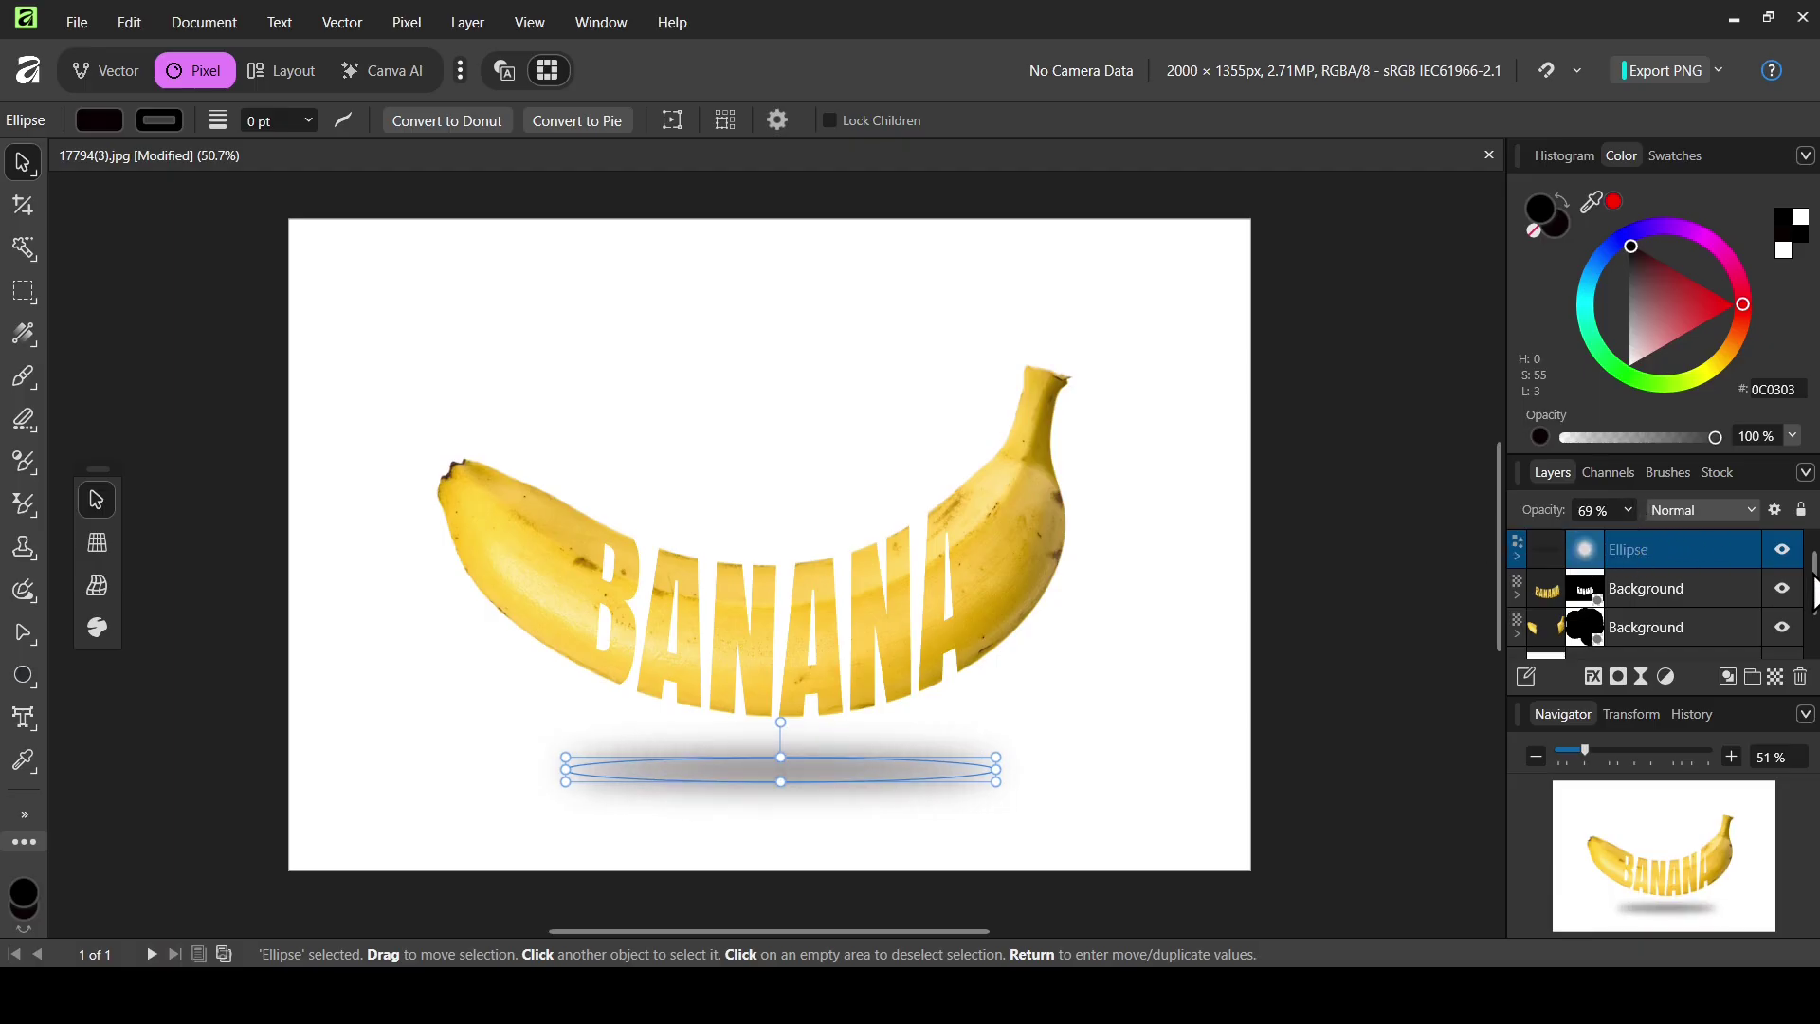